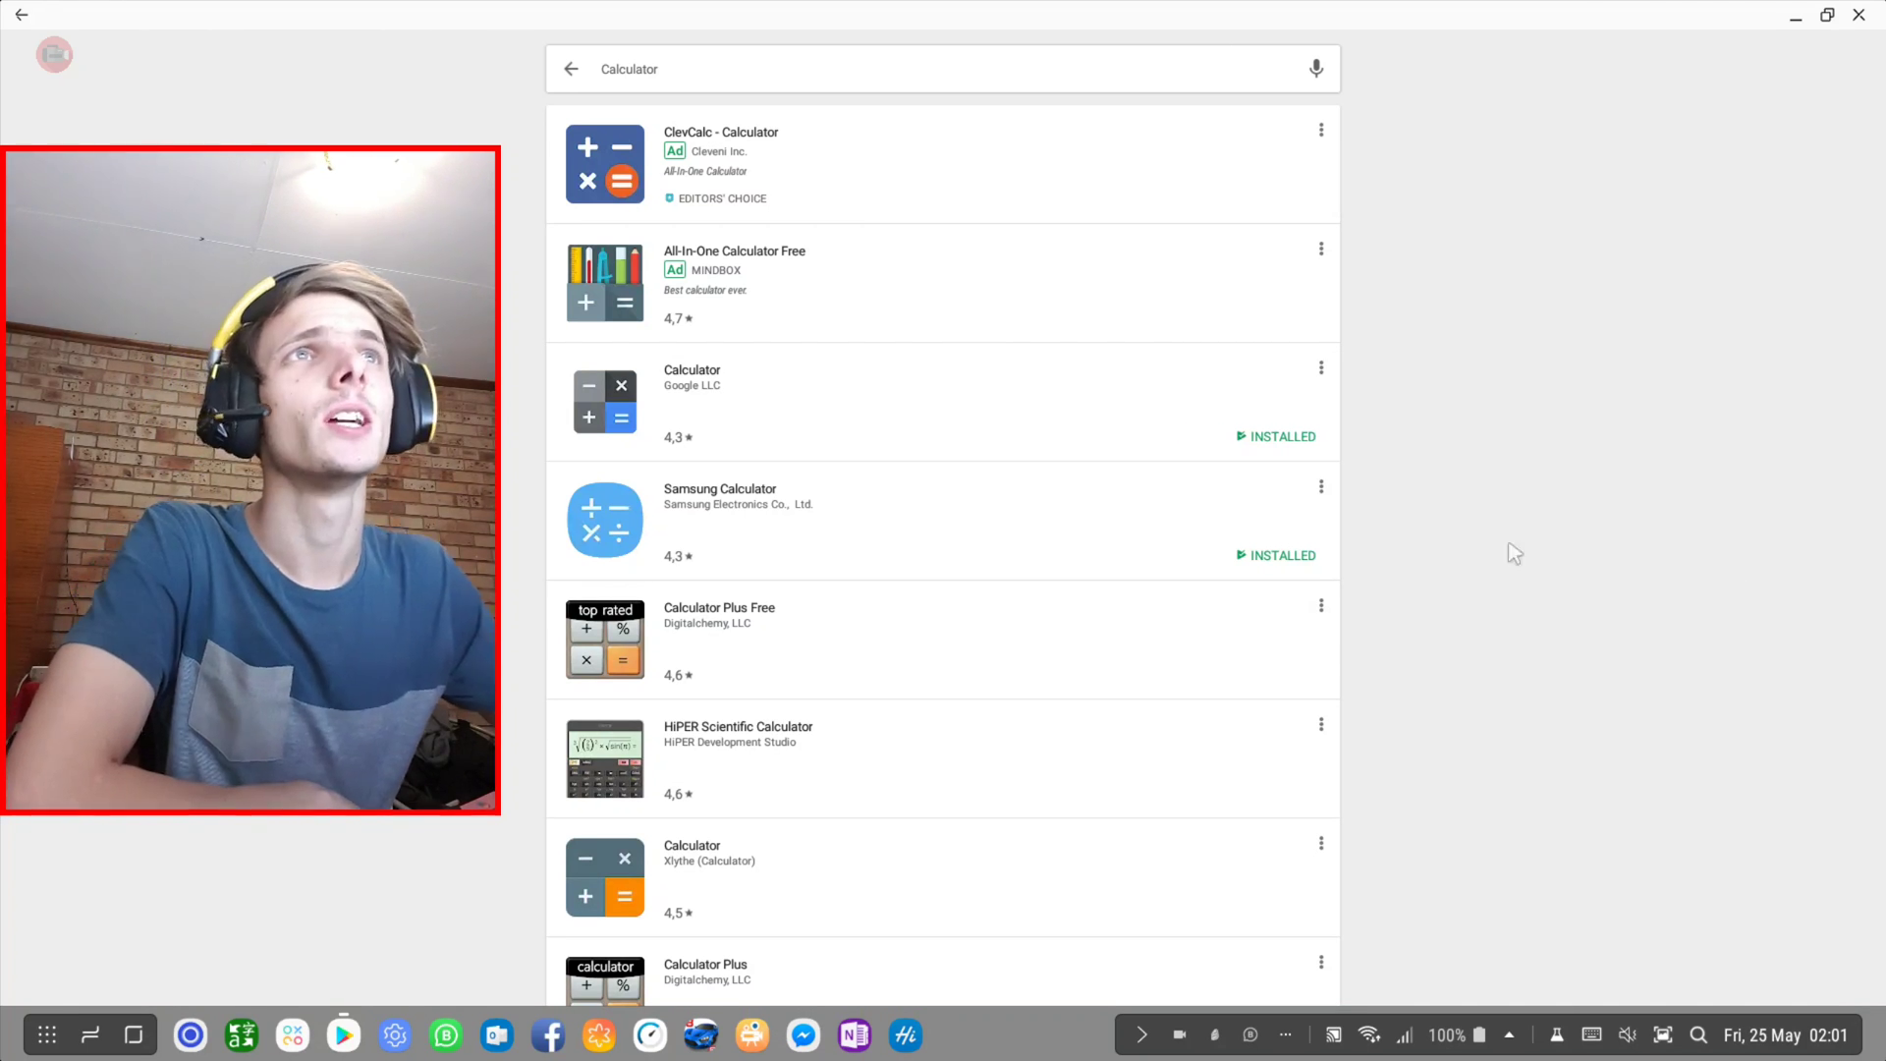
Compare the Google and Samsung Calculator store pages from the Calculator search results
click(630, 442)
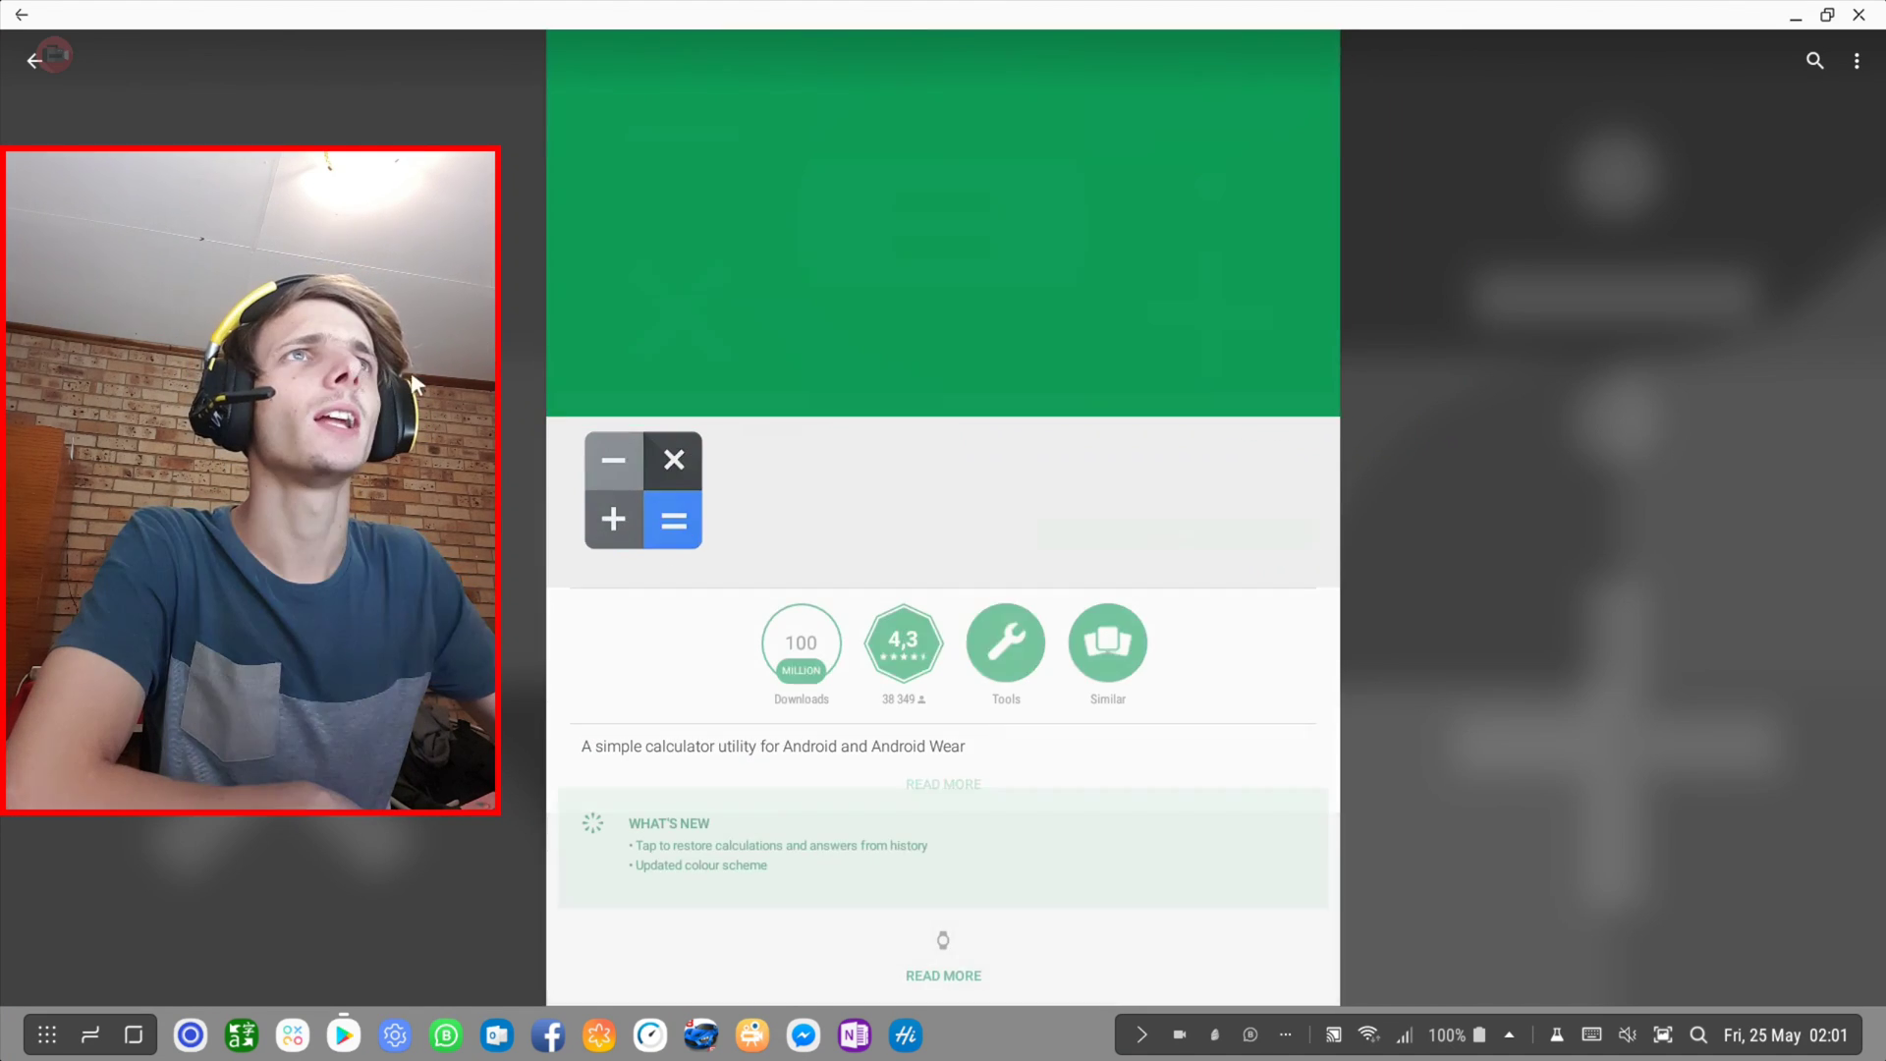
click(36, 60)
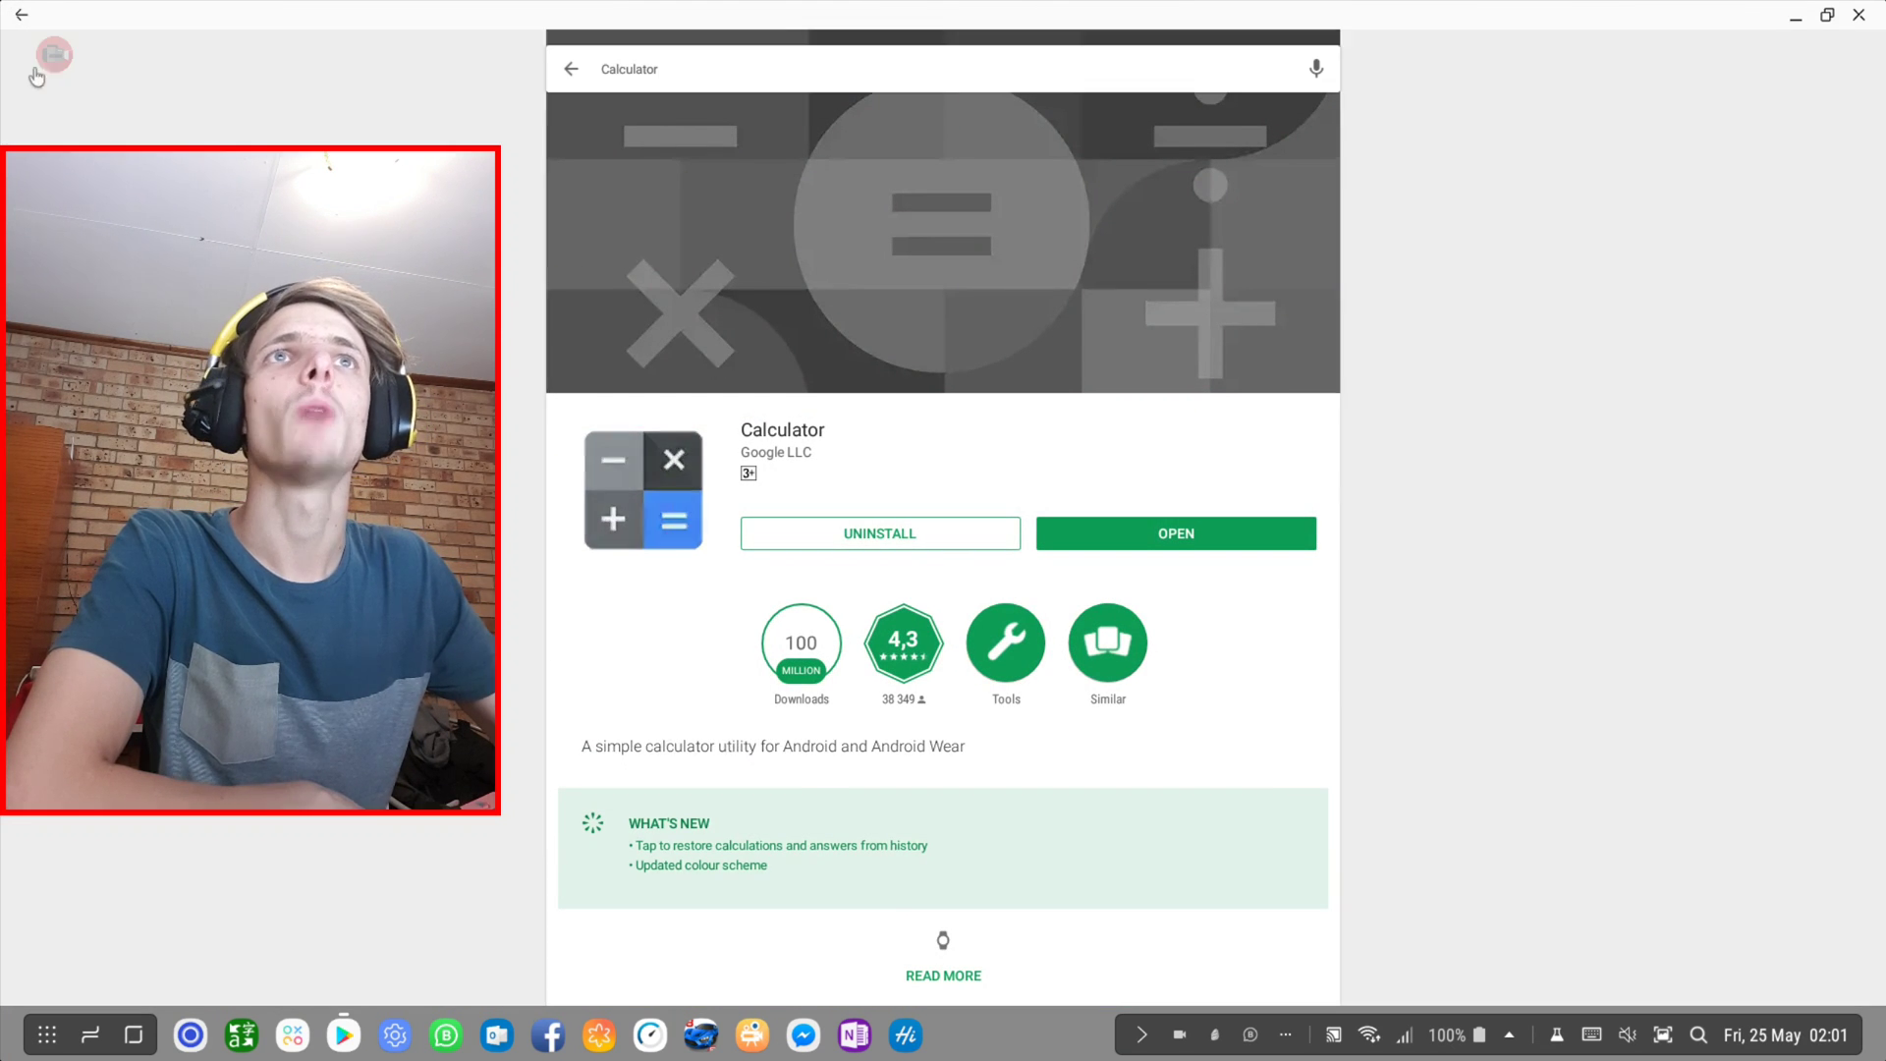
click(852, 505)
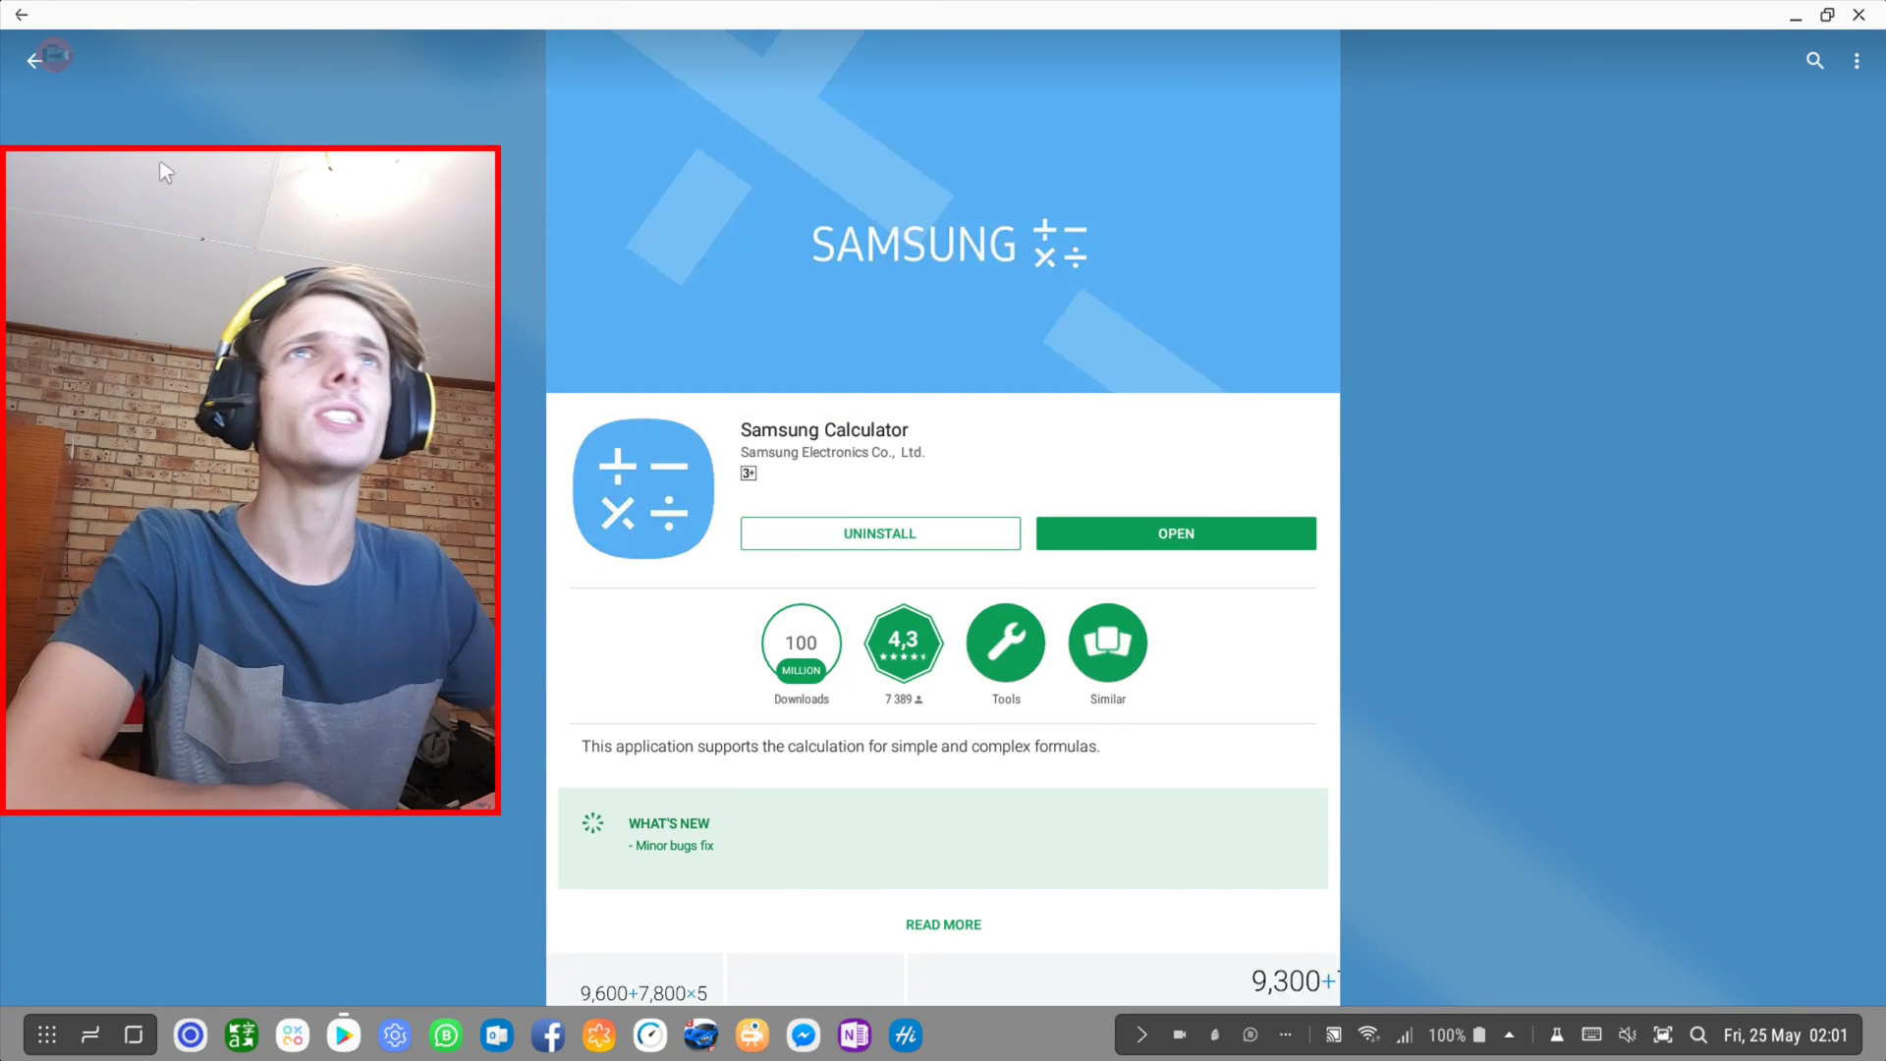
click(36, 59)
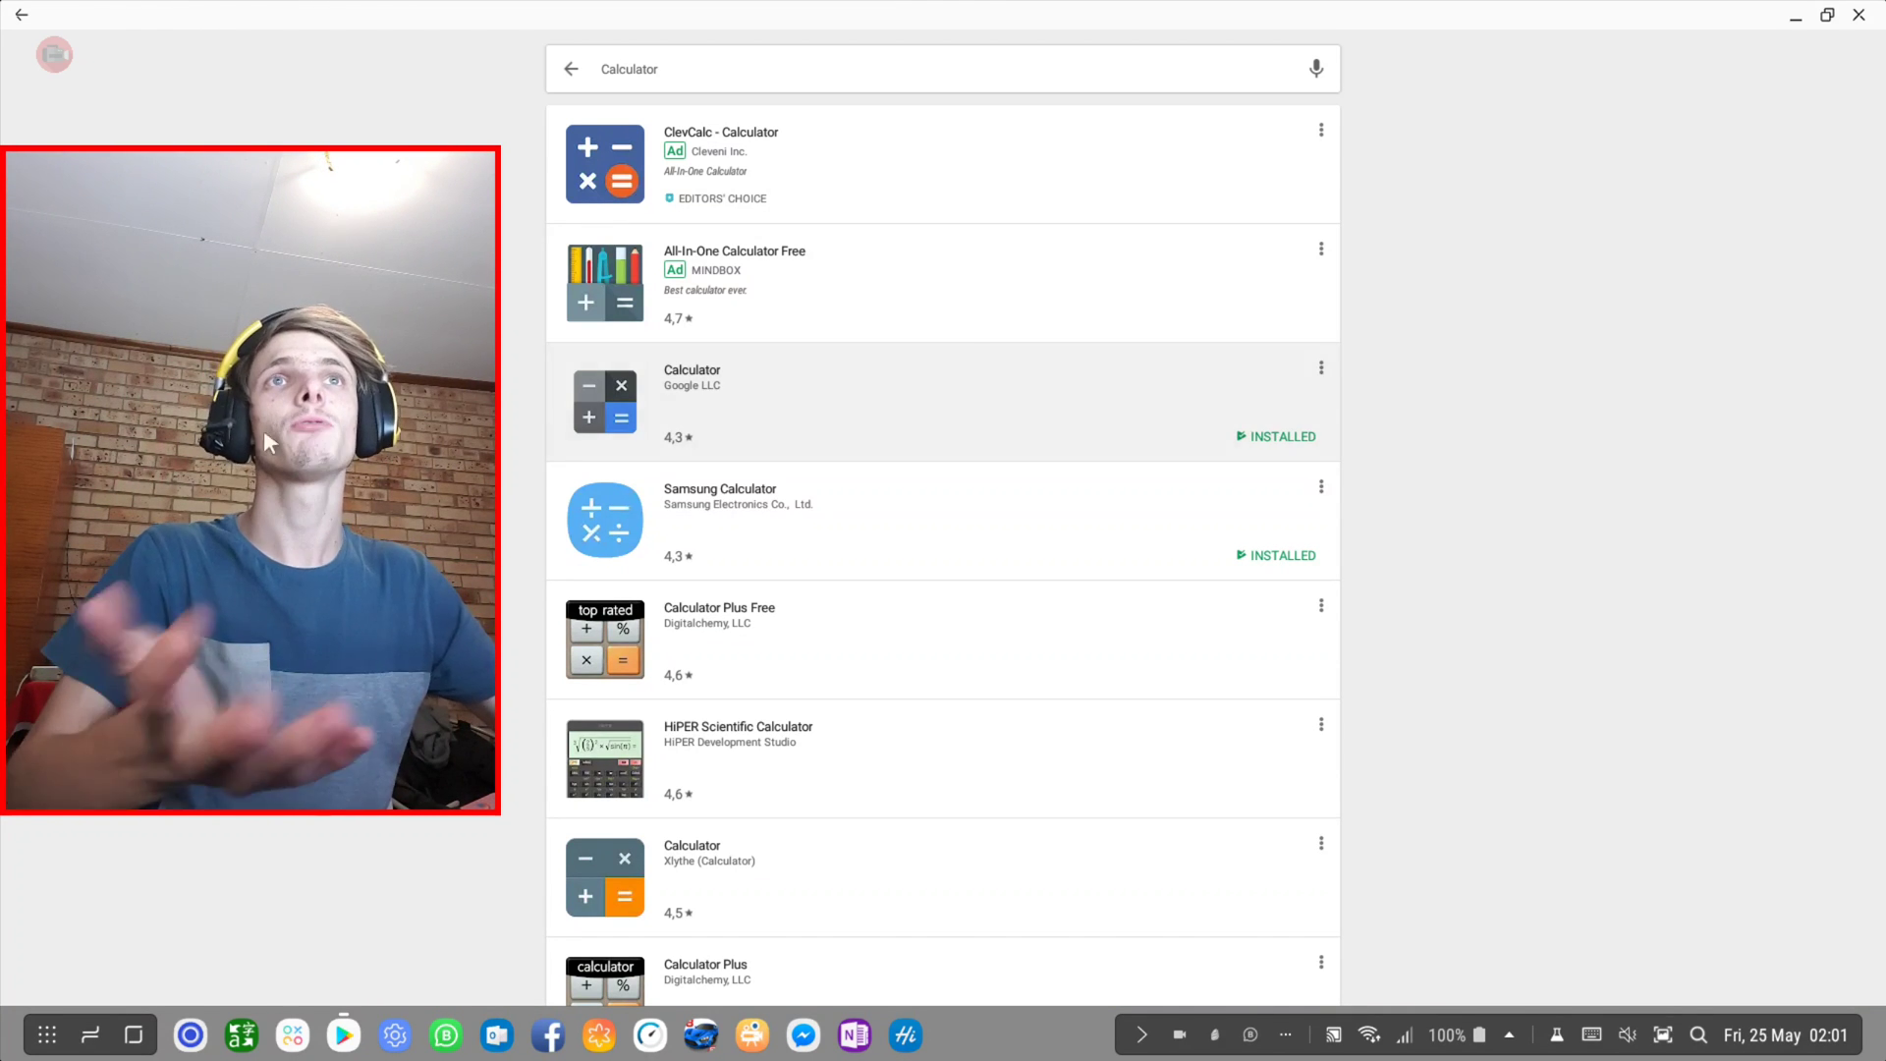
drag(18, 799, 74, 620)
drag(192, 496, 147, 563)
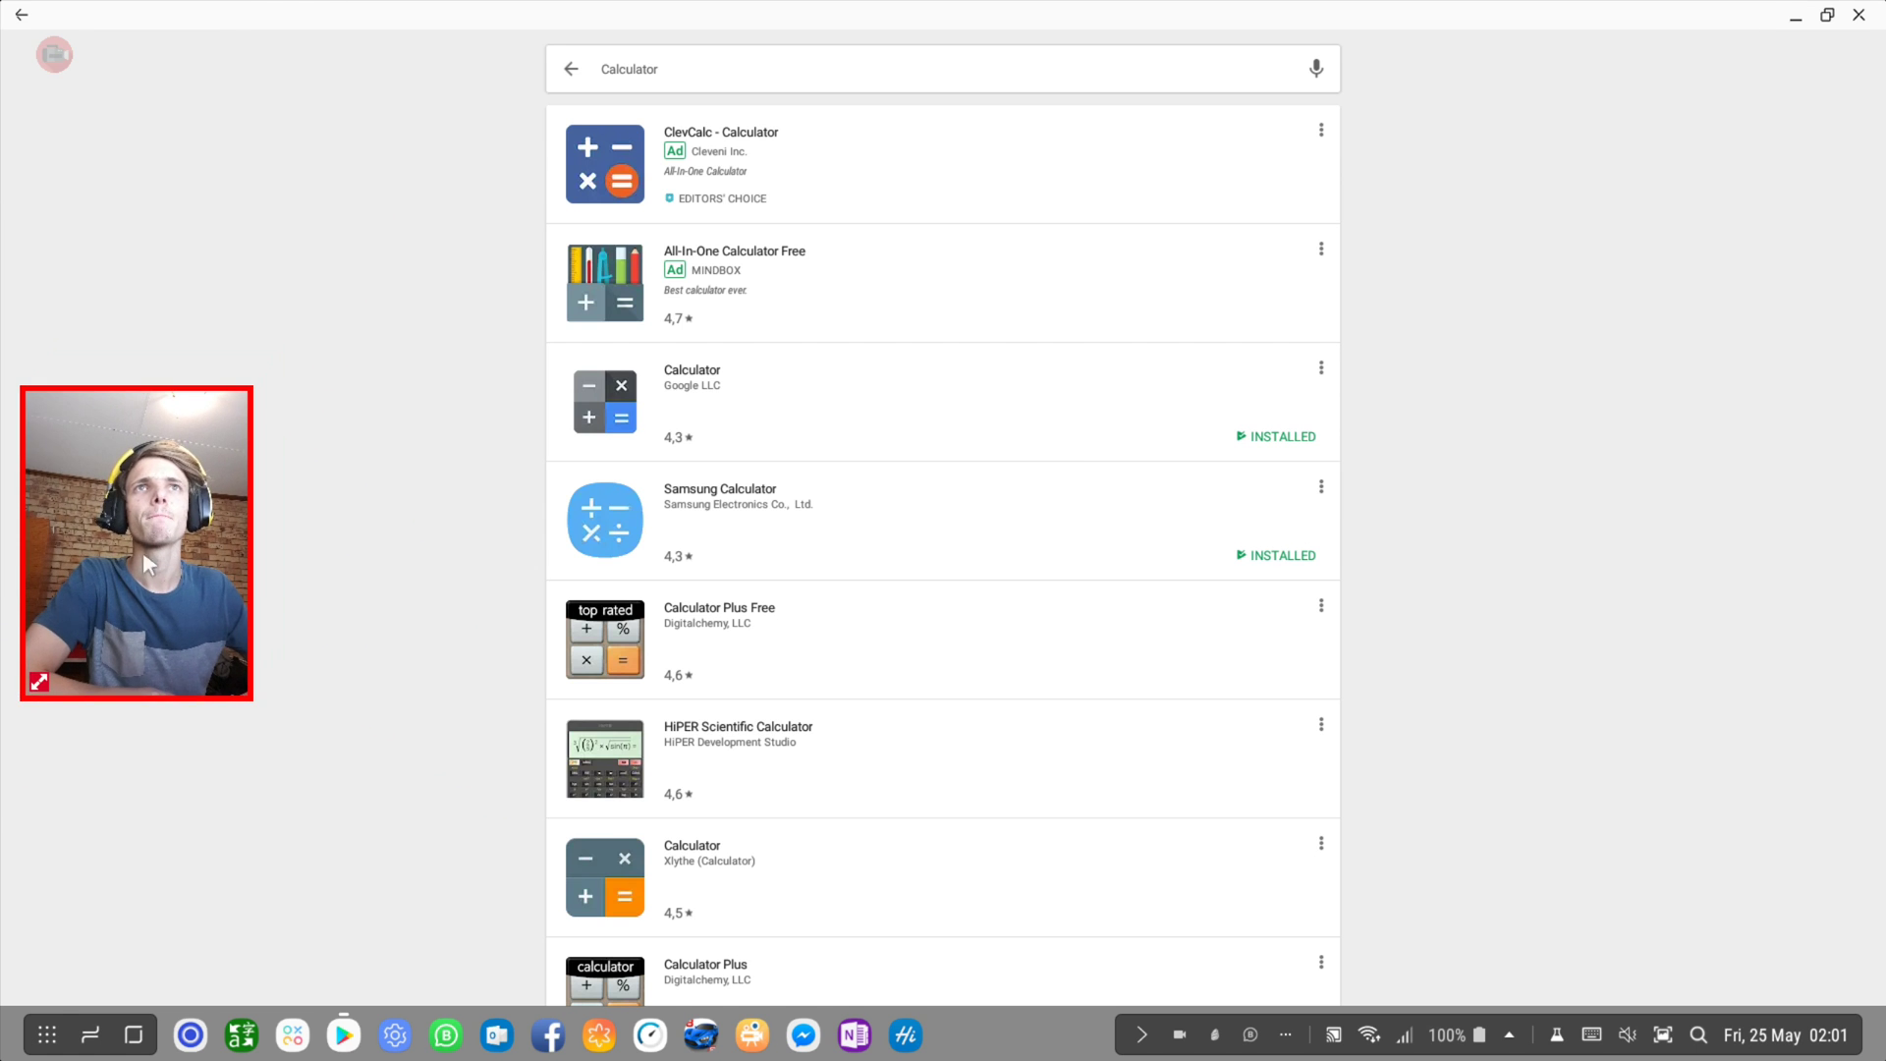
Search the app drawer for 'calc', launch Google Calculator and snap it left
click(45, 1034)
click(1351, 102)
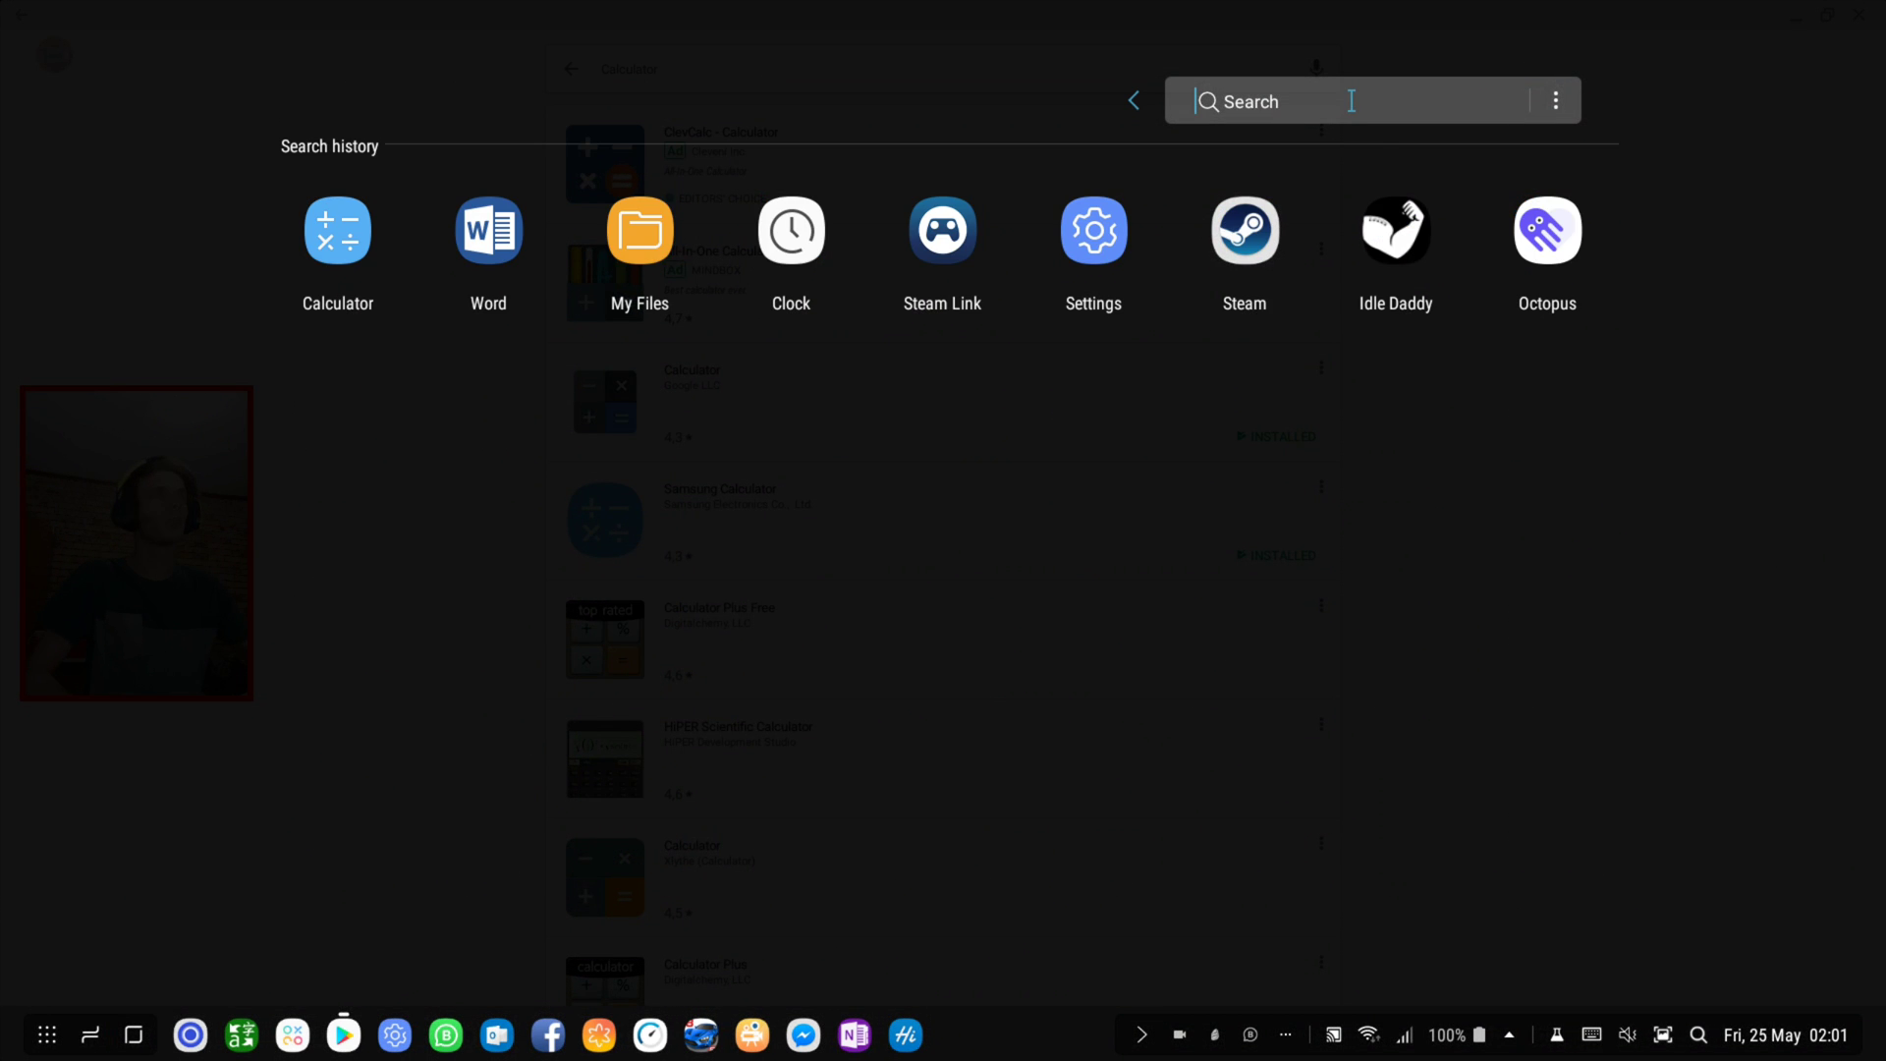
text(calc)
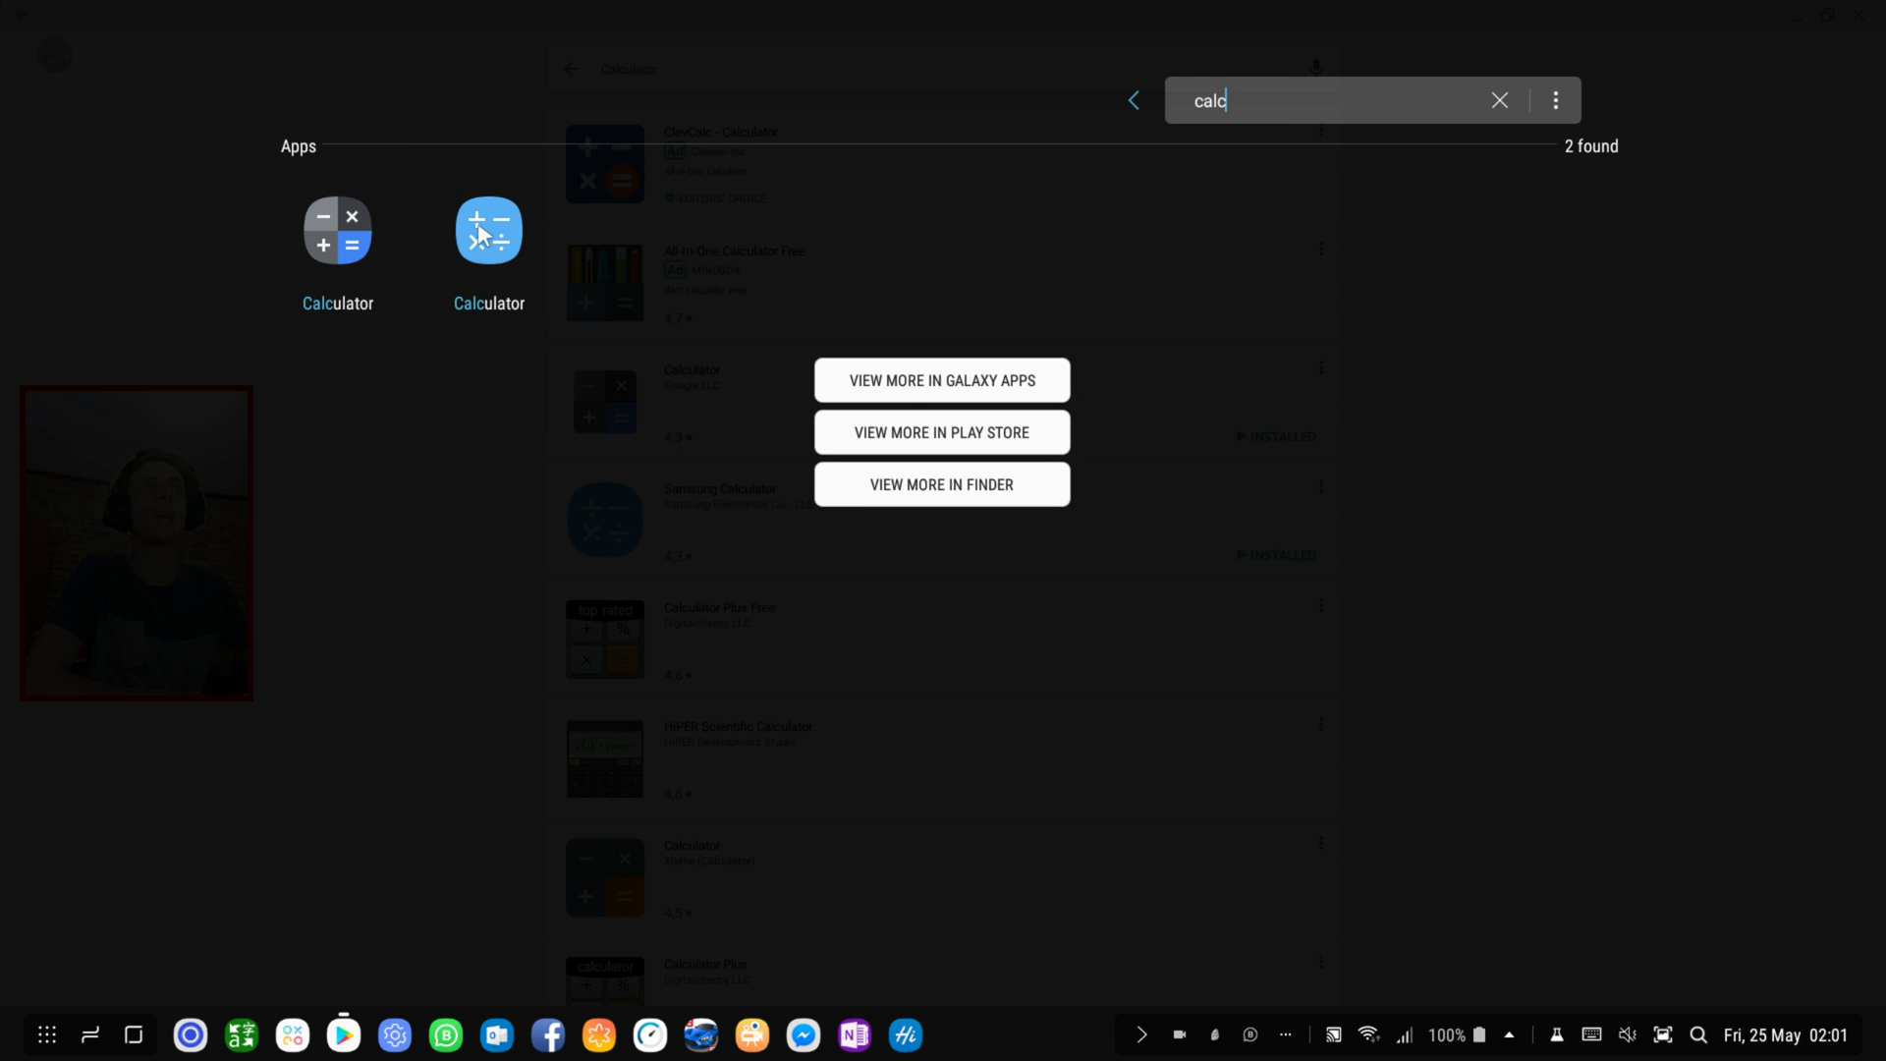
click(357, 224)
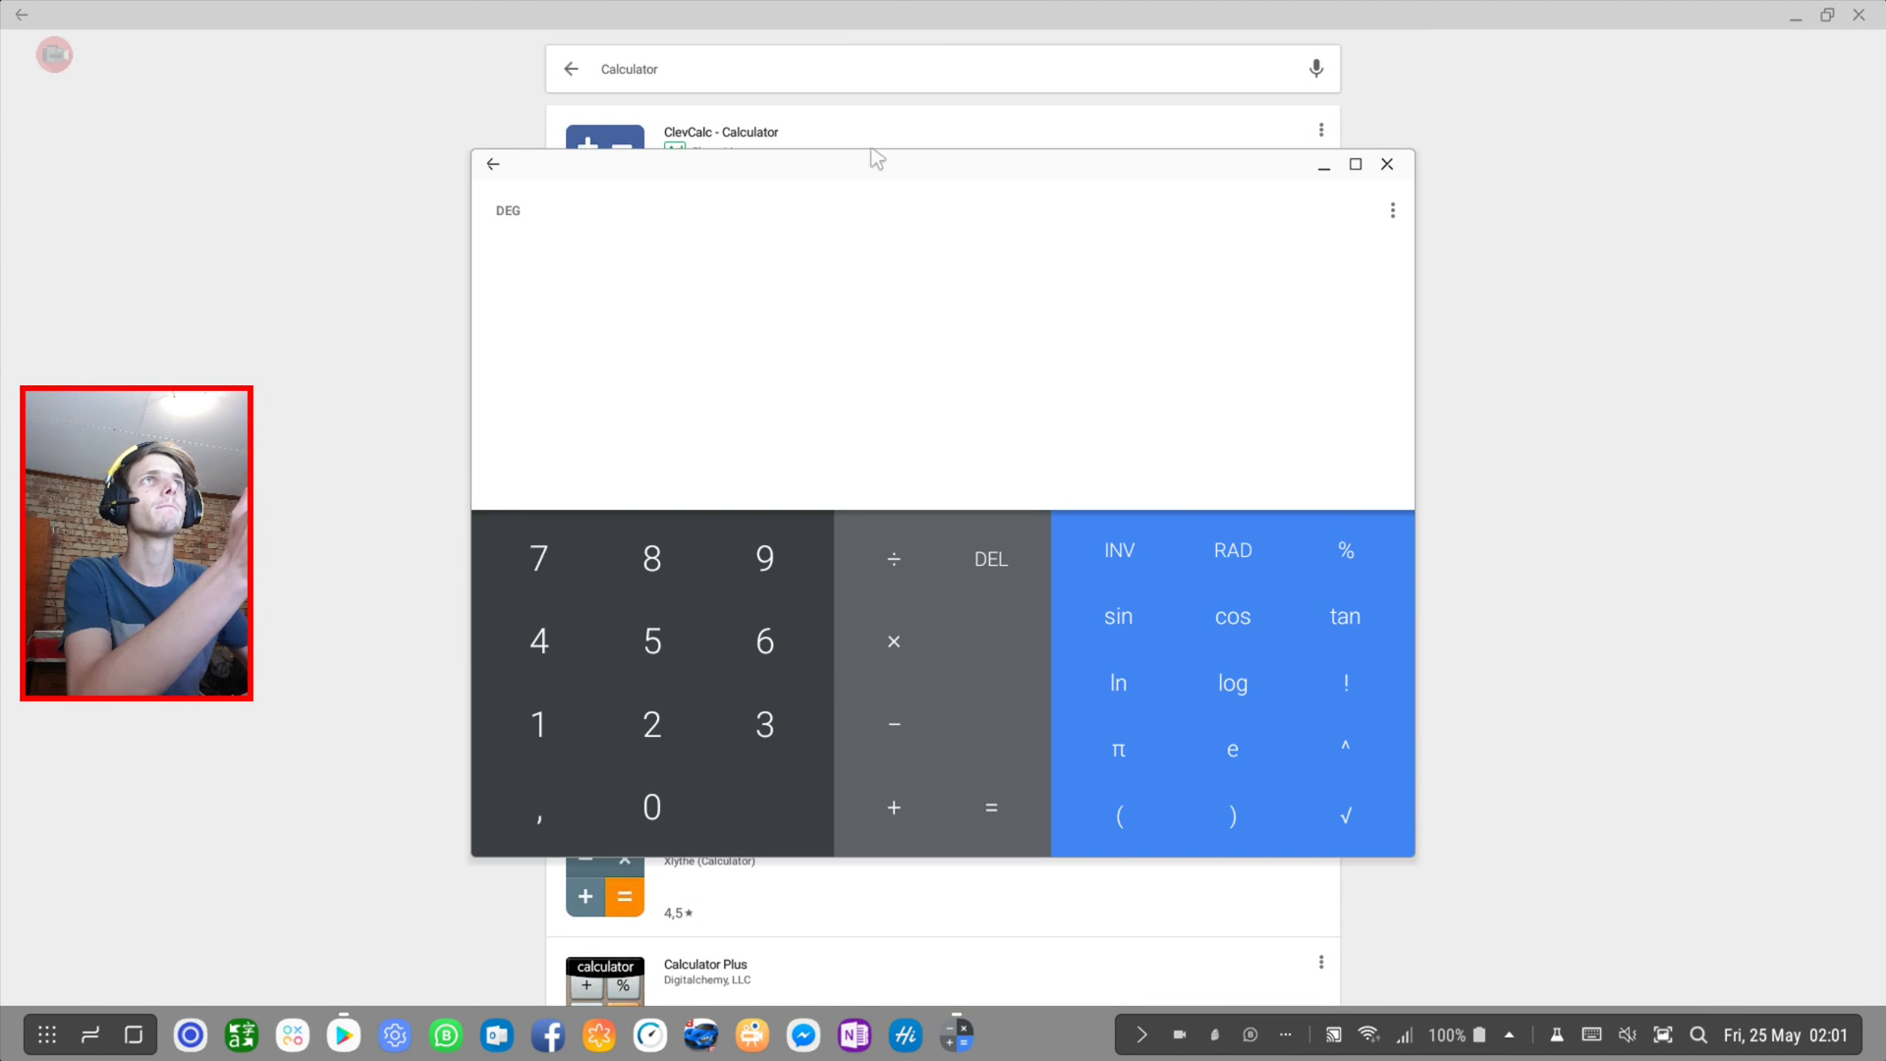
drag(863, 167, 889, 162)
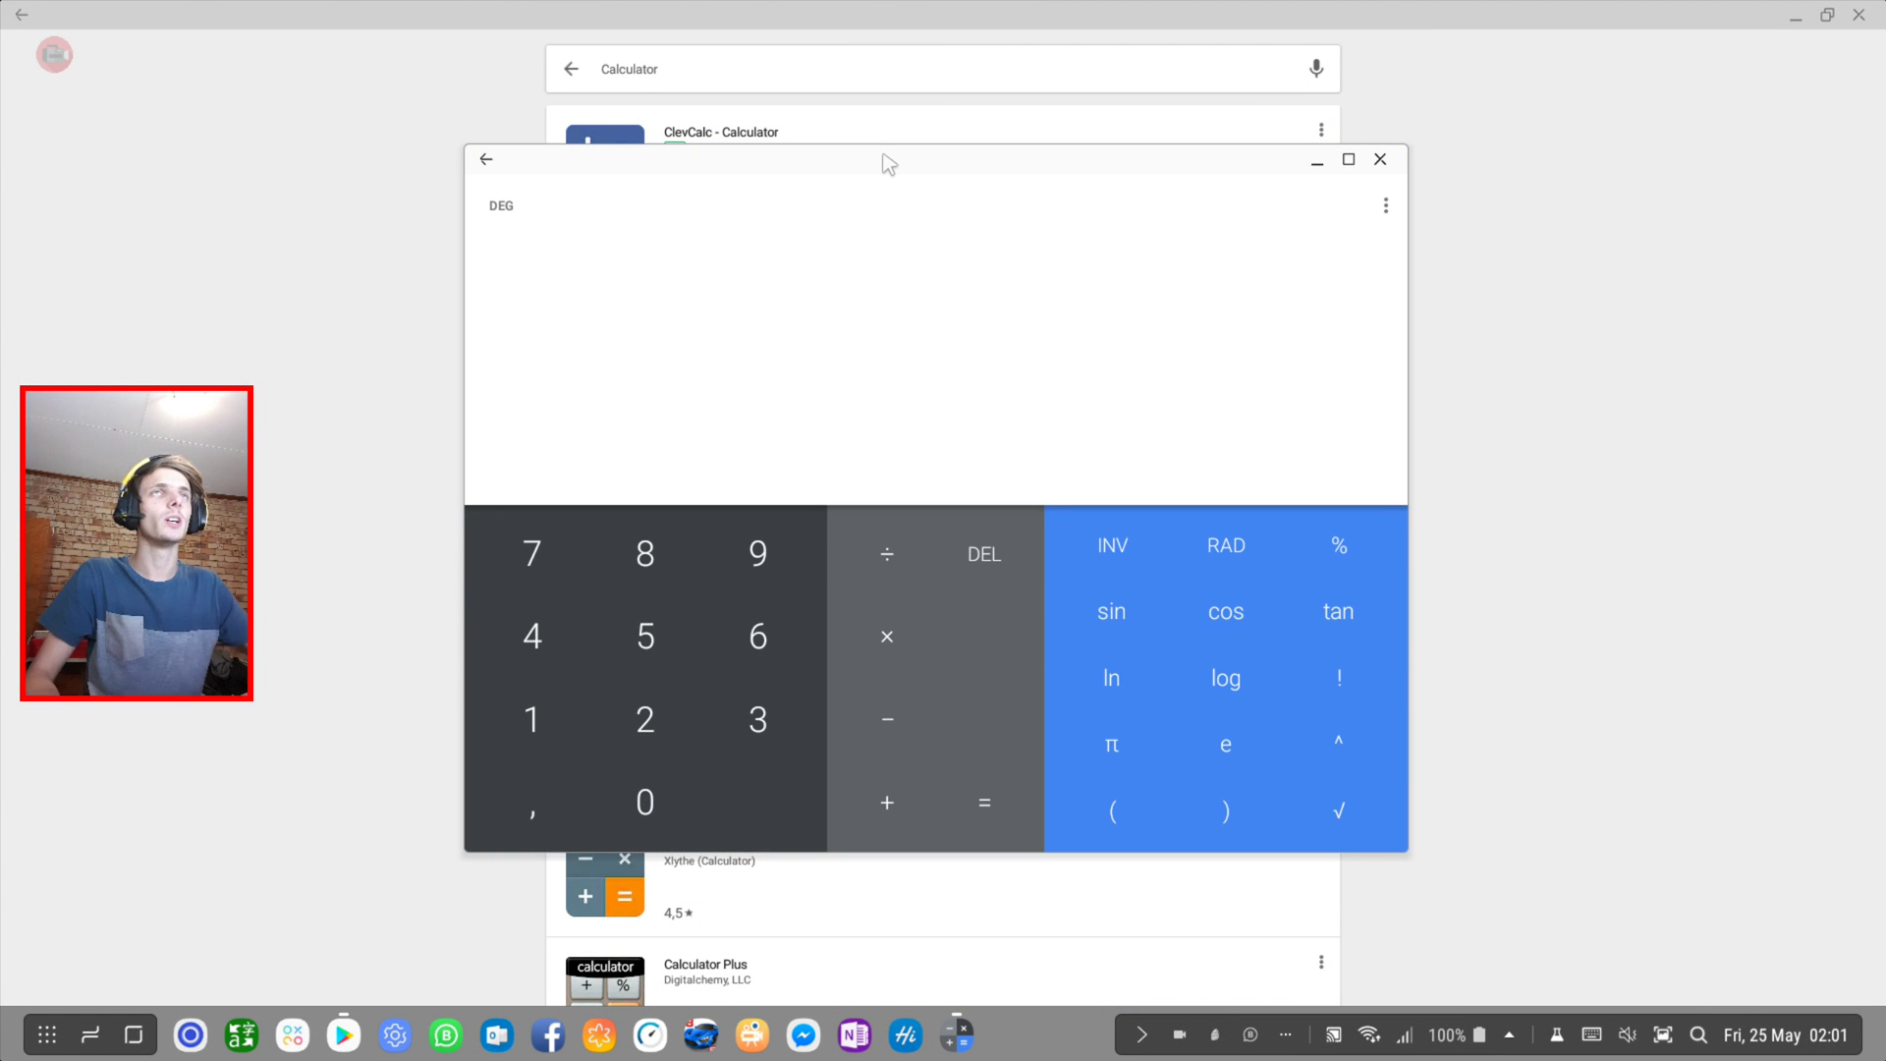
key(alt+bracketleft)
Launch Samsung Calculator from the app drawer search and snap its window right
click(152, 885)
key(super)
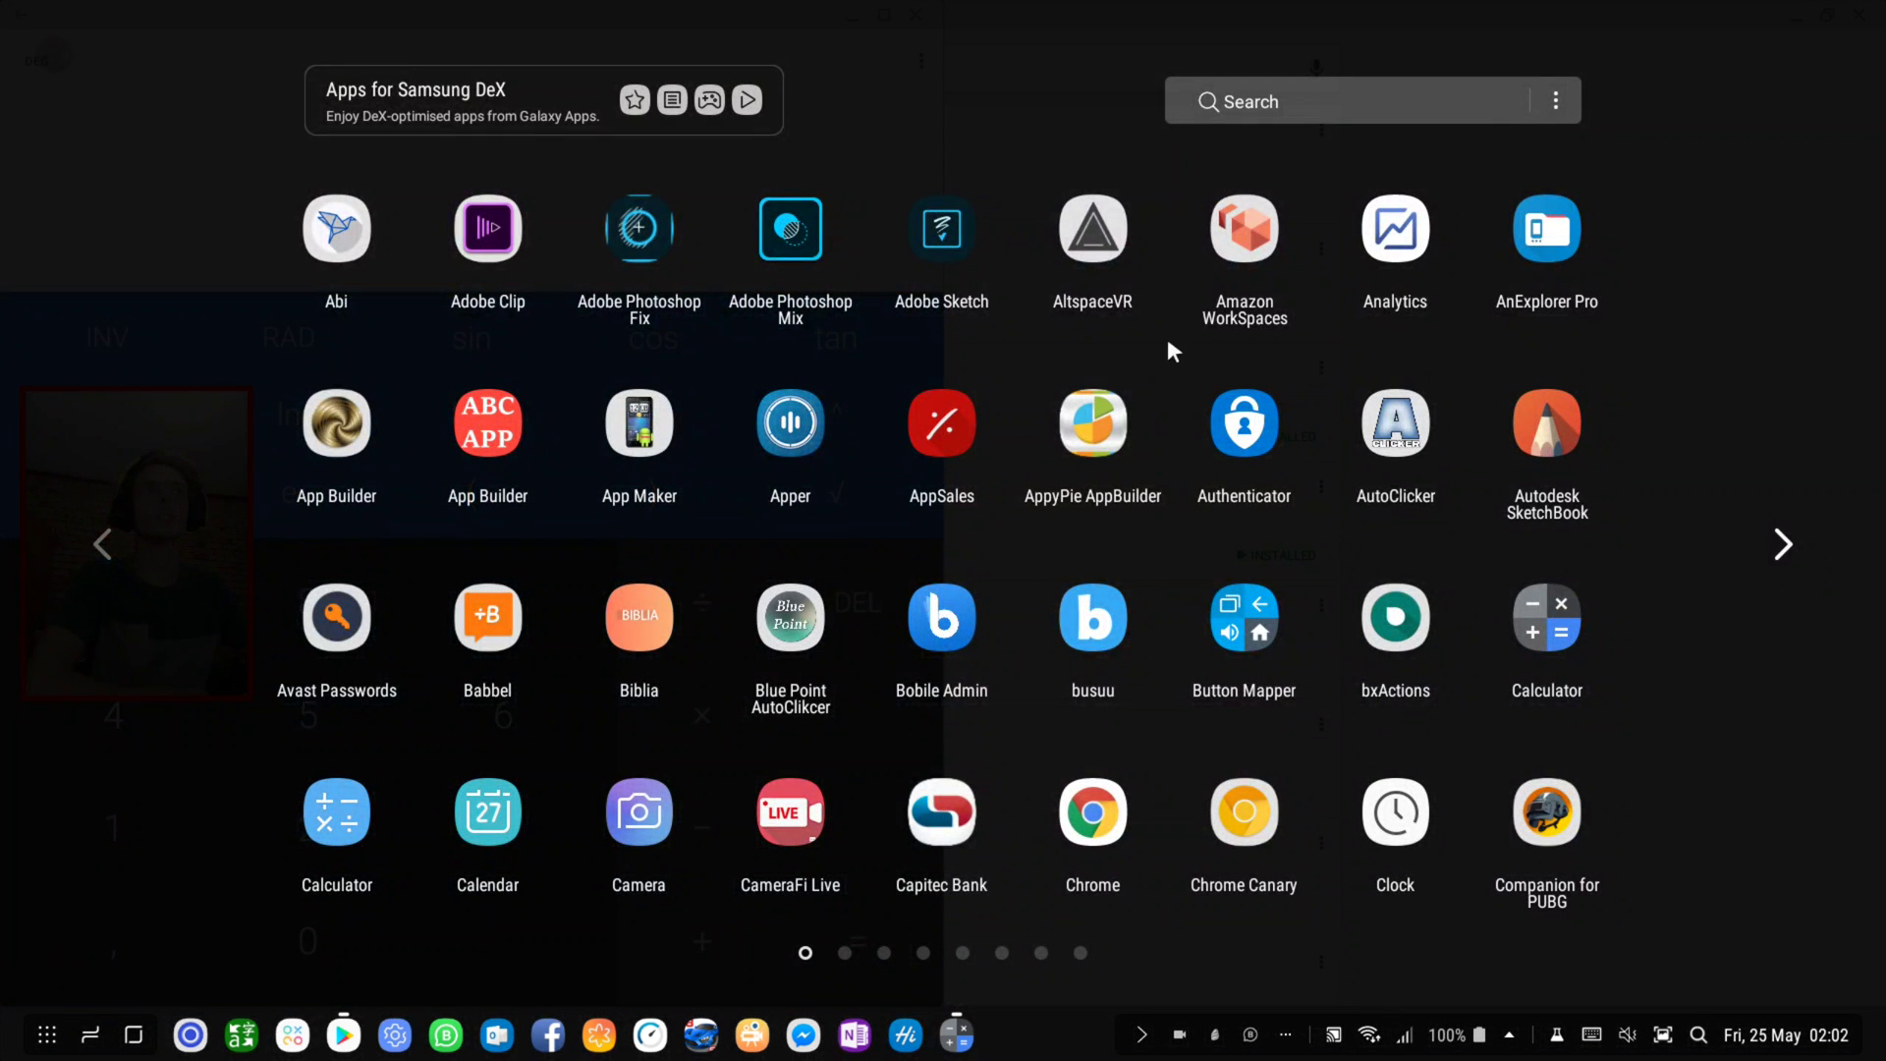
click(1335, 103)
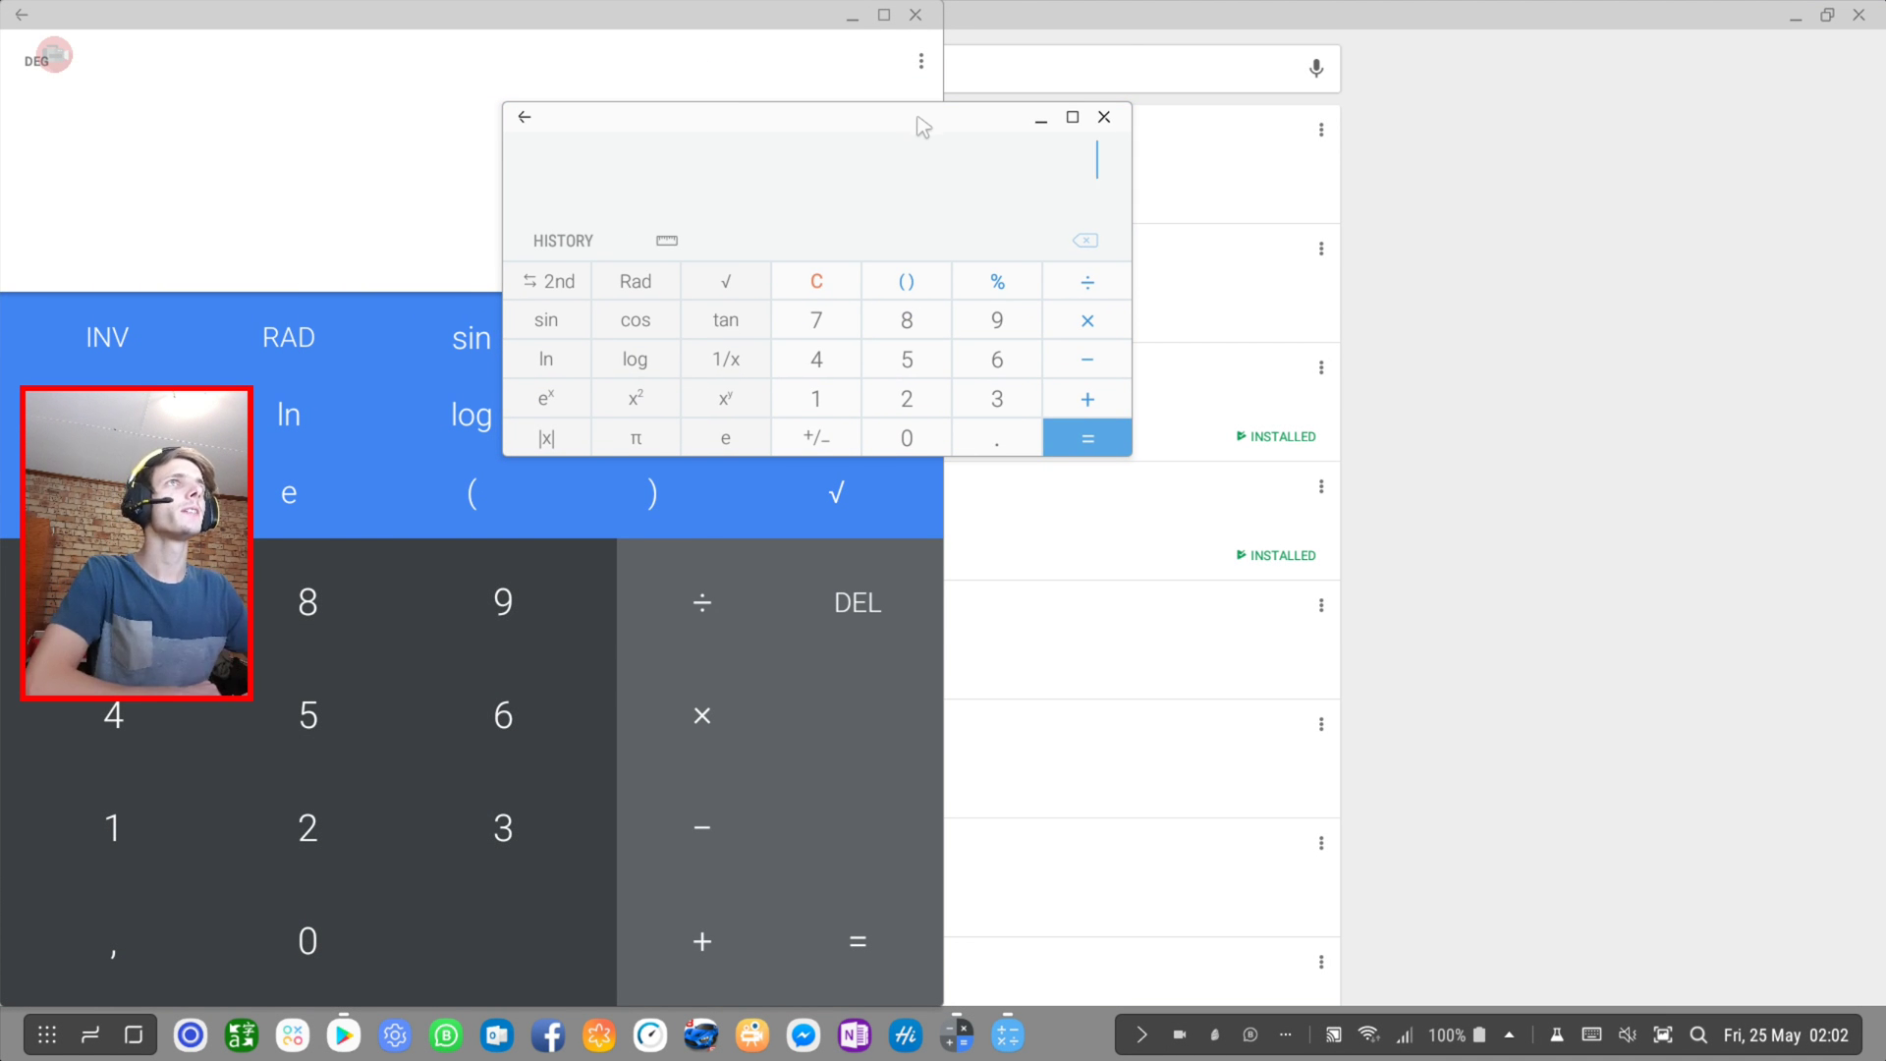
key(alt+bracketright)
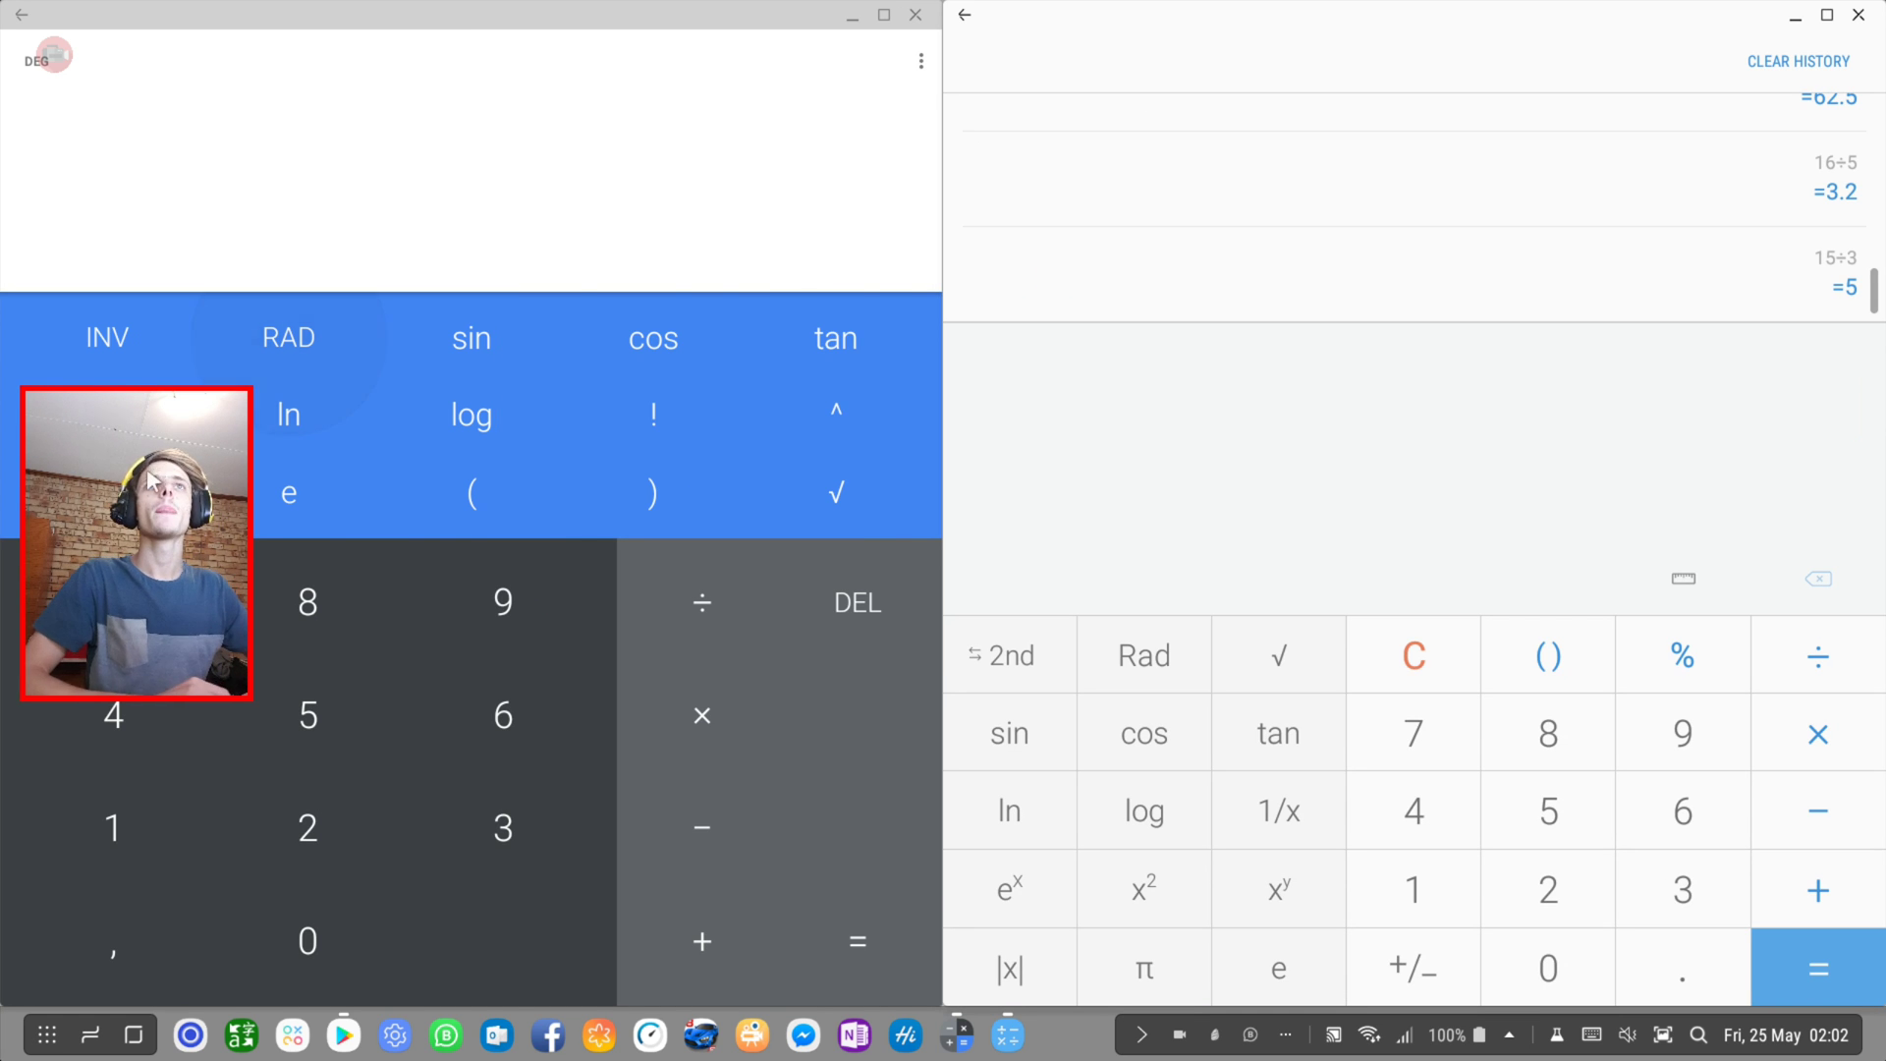
mouse_move(155, 487)
mouse_down()
mouse_move(973, 371)
mouse_move(572, 398)
mouse_move(439, 12)
mouse_up()
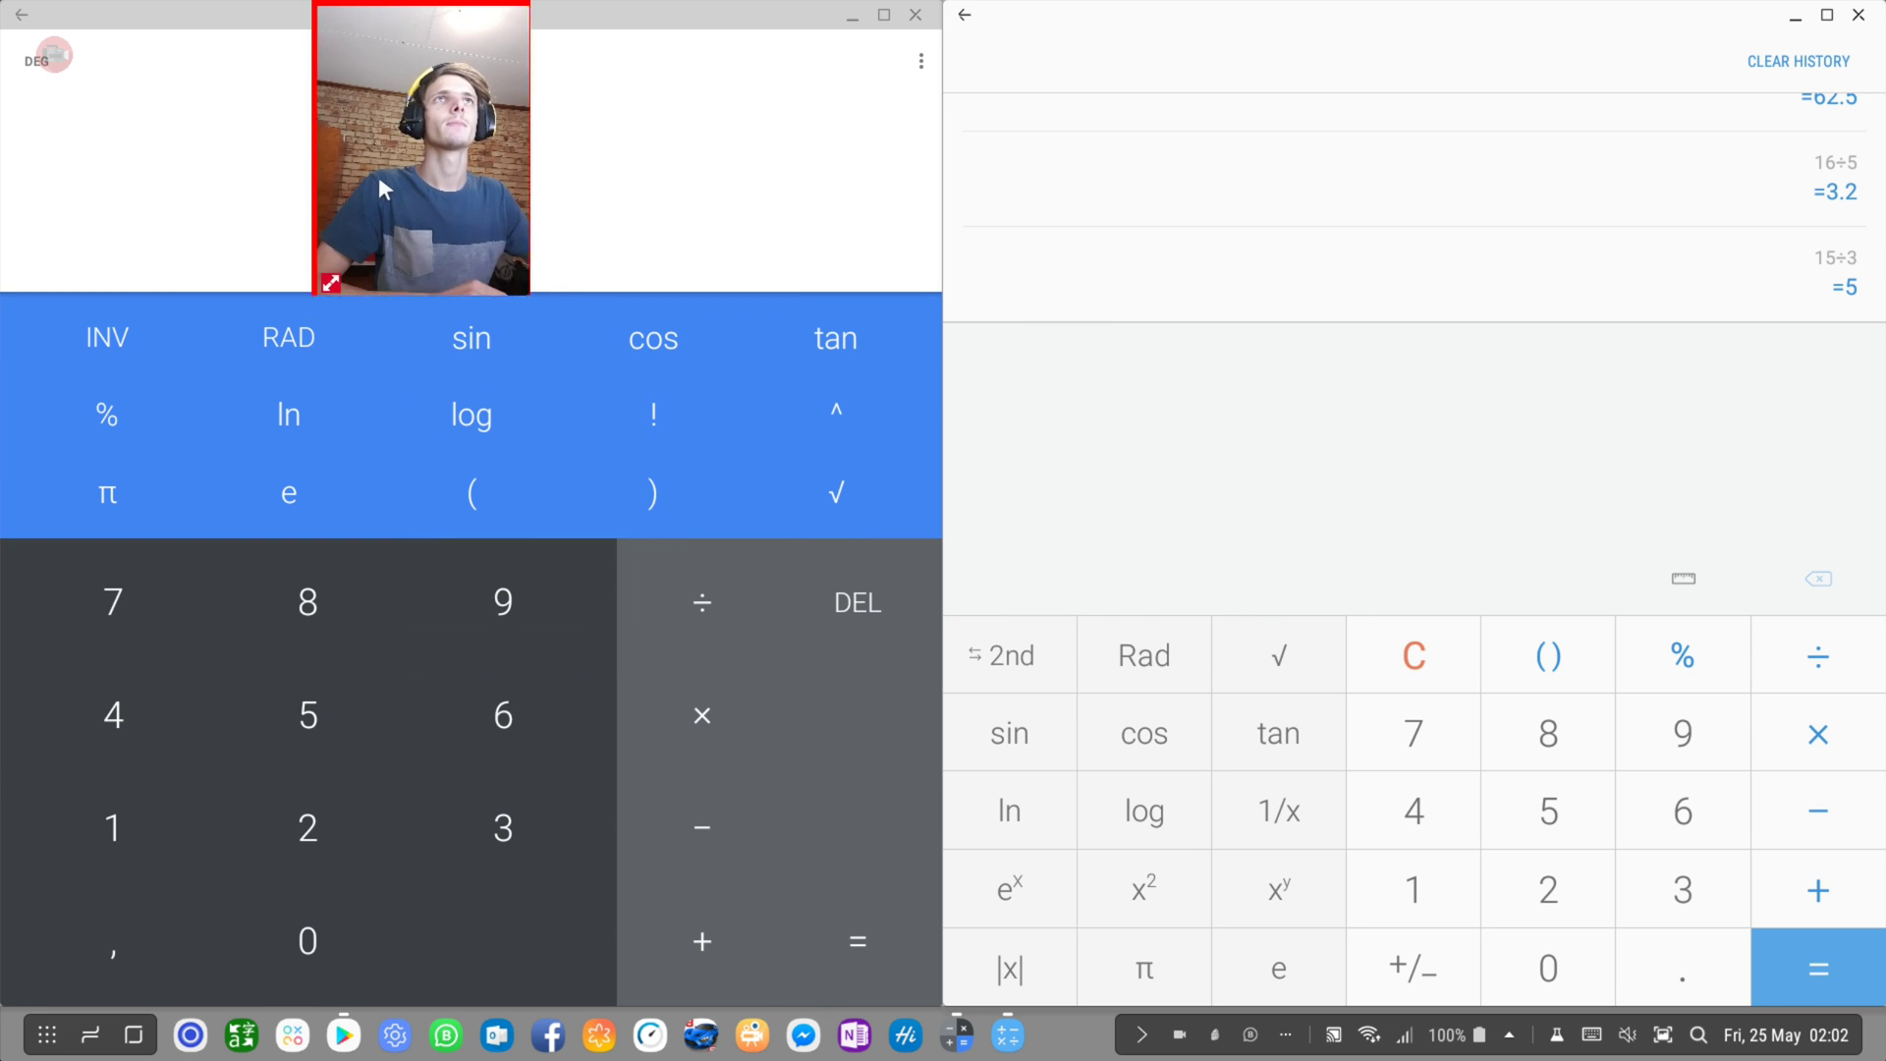
drag(352, 284, 415, 59)
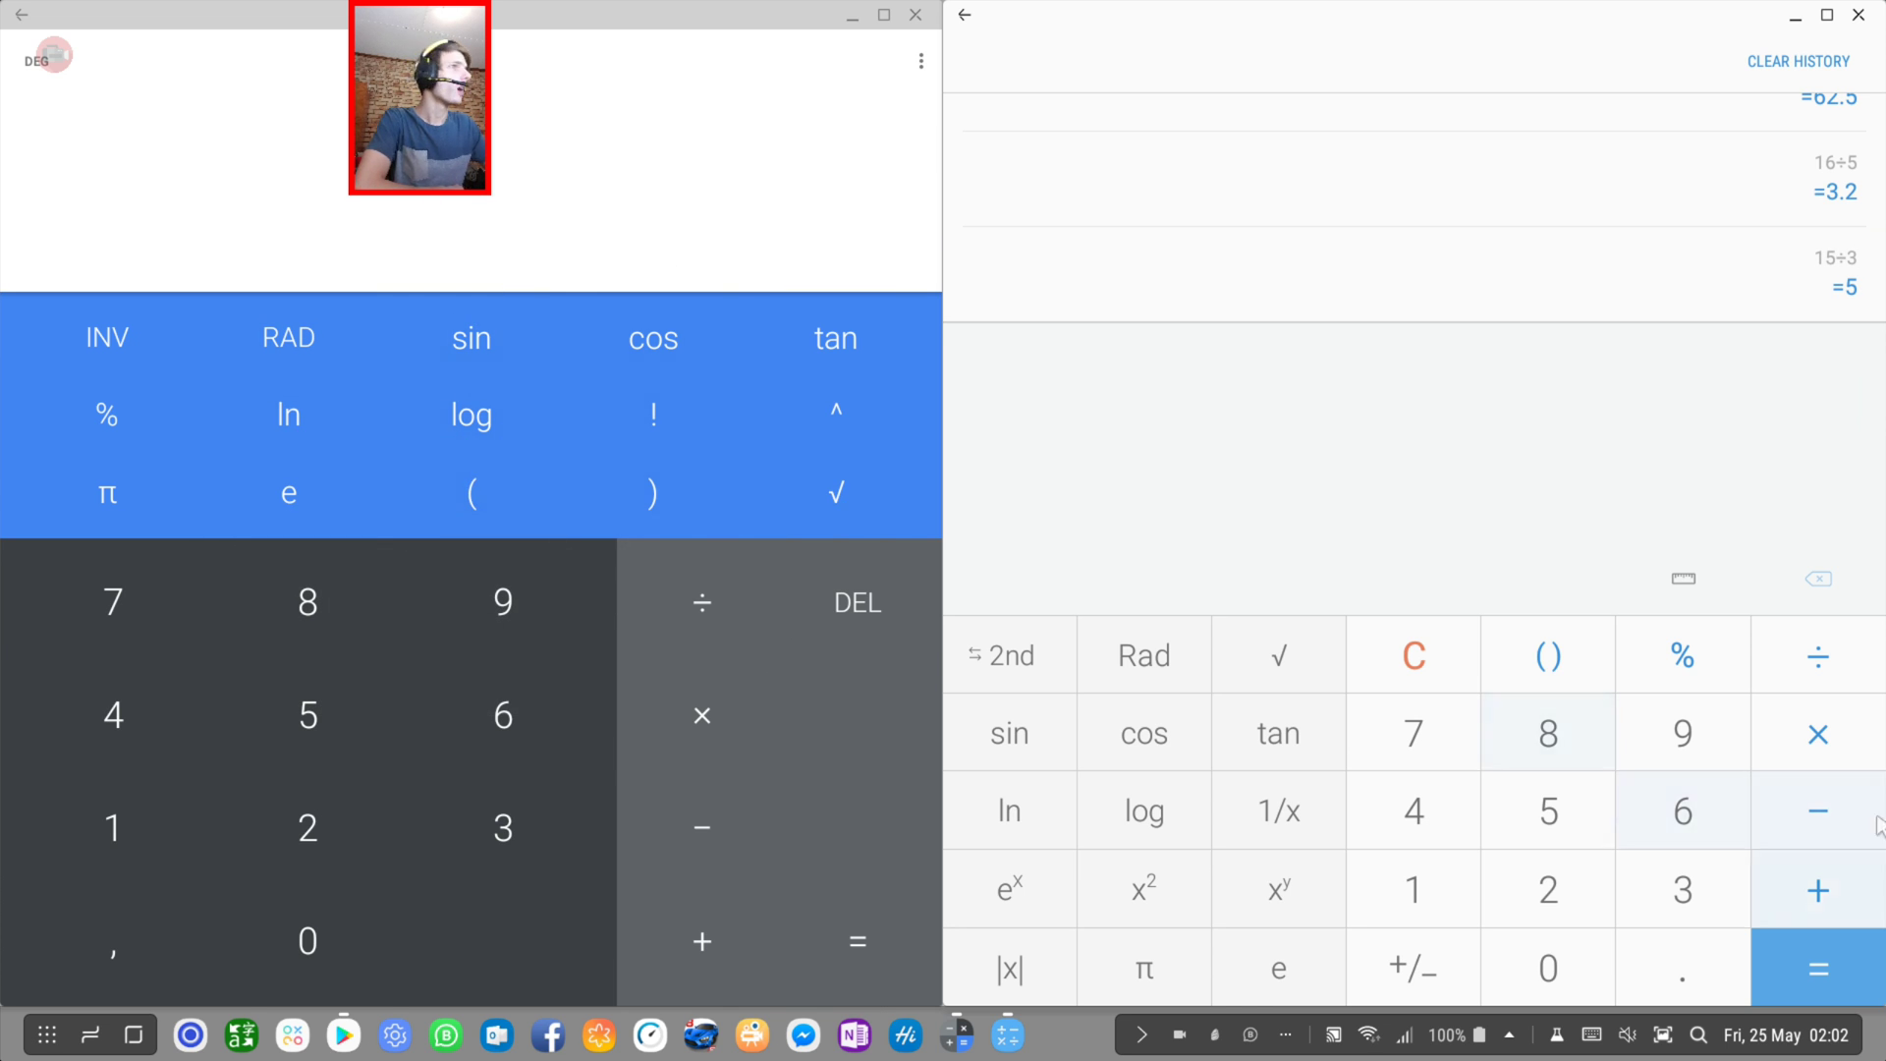
scroll(1566, 290, up, 2)
scroll(1591, 273, down, 2)
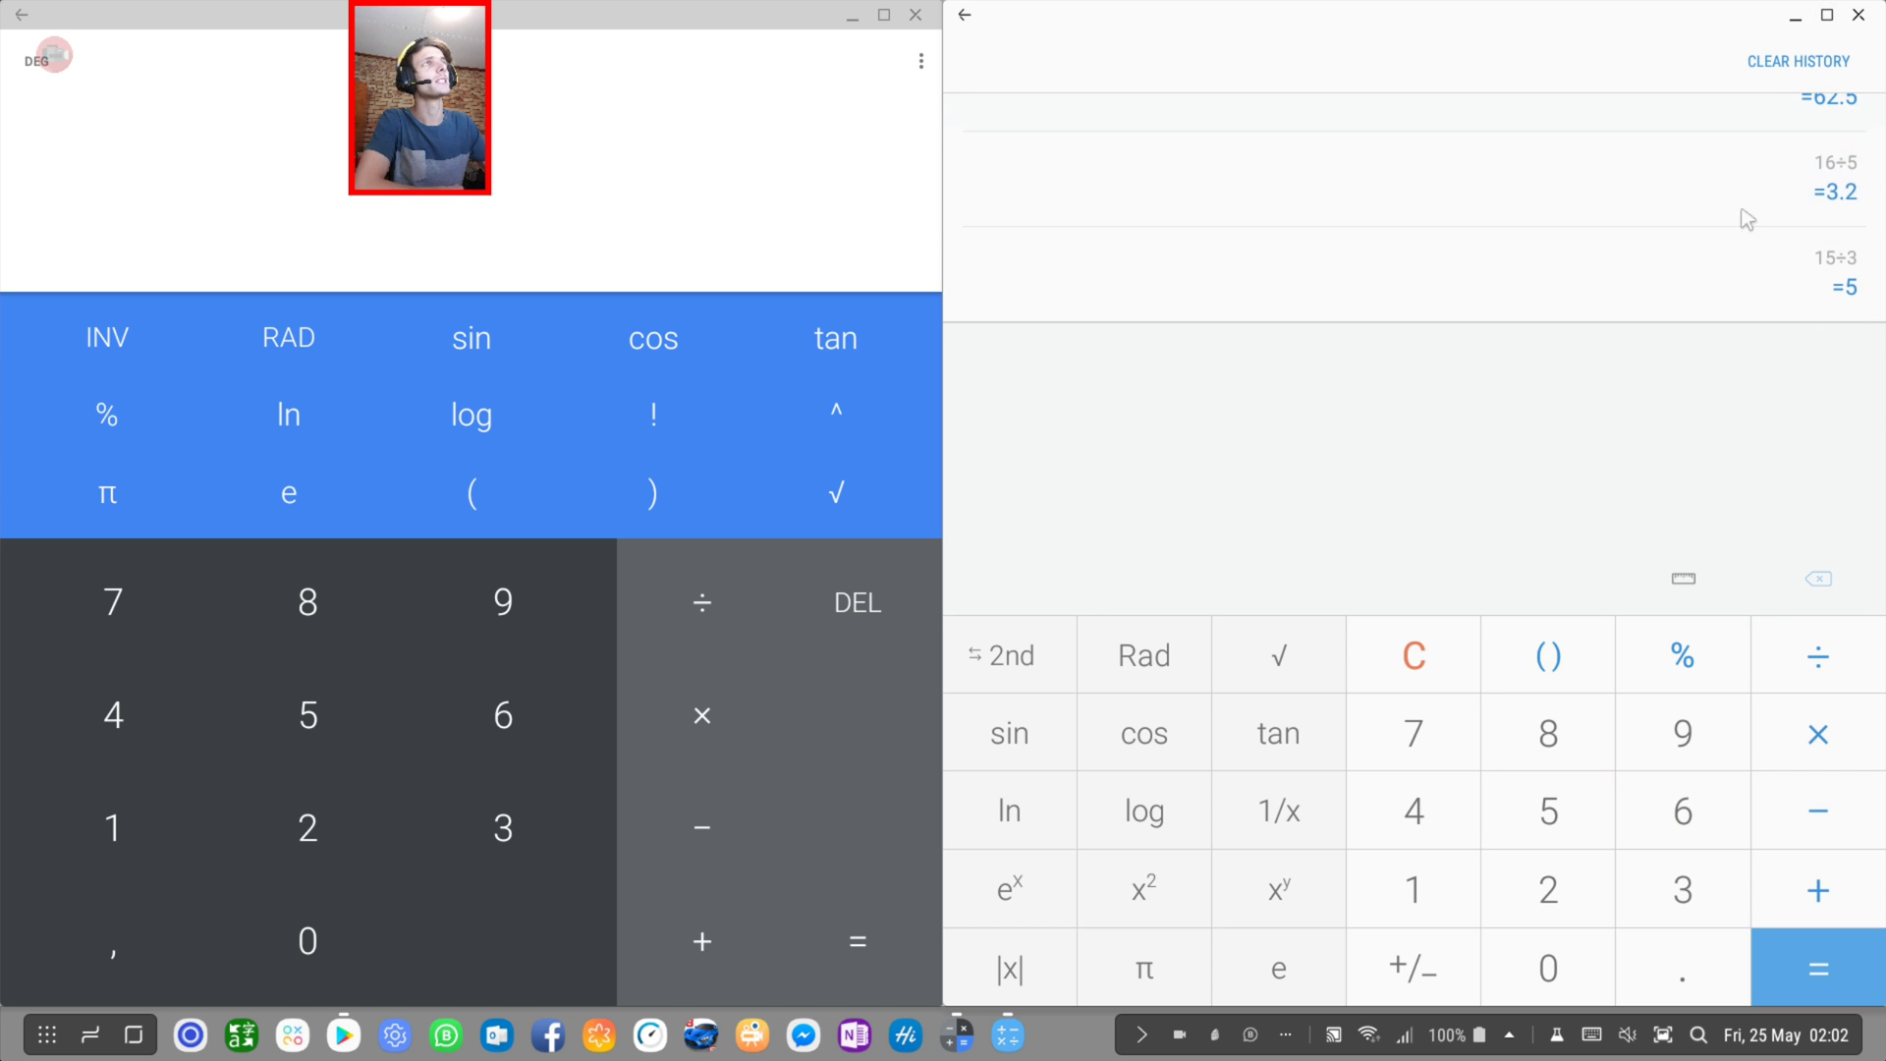
scroll(1777, 192, down, 2)
click(920, 61)
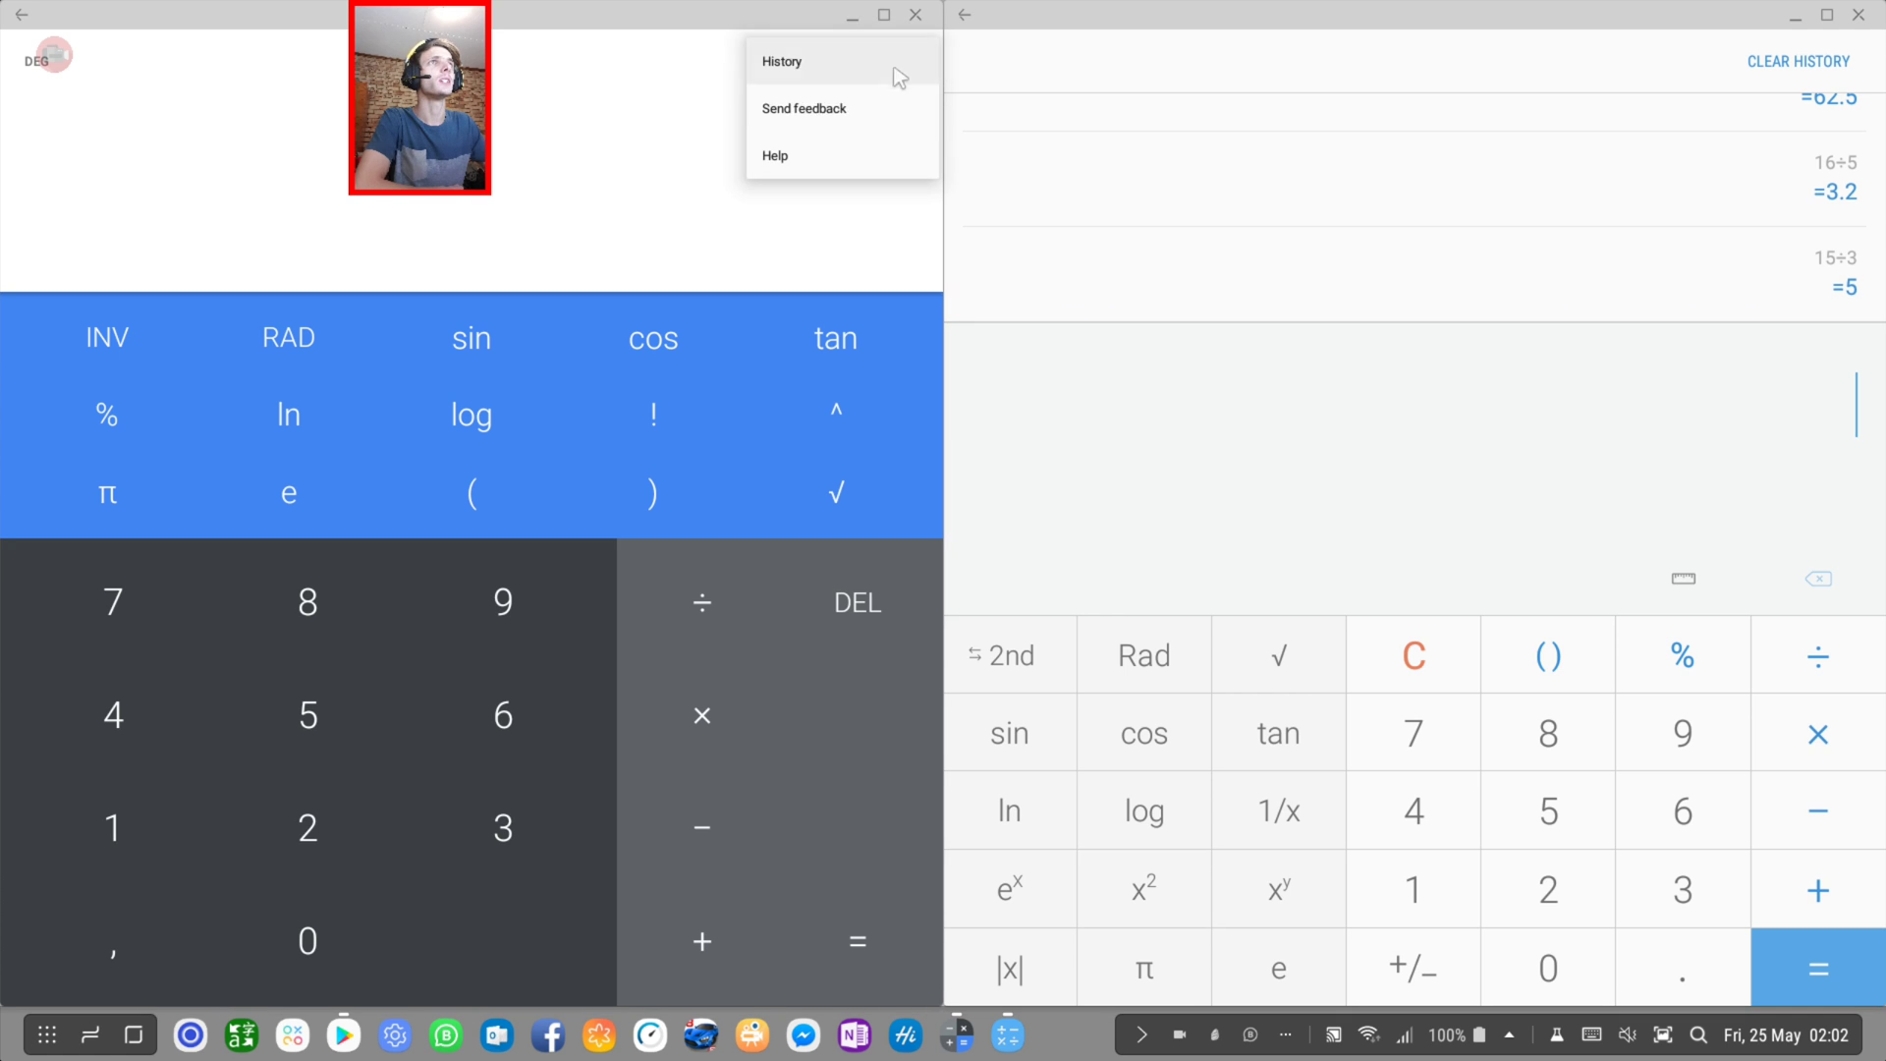
click(827, 69)
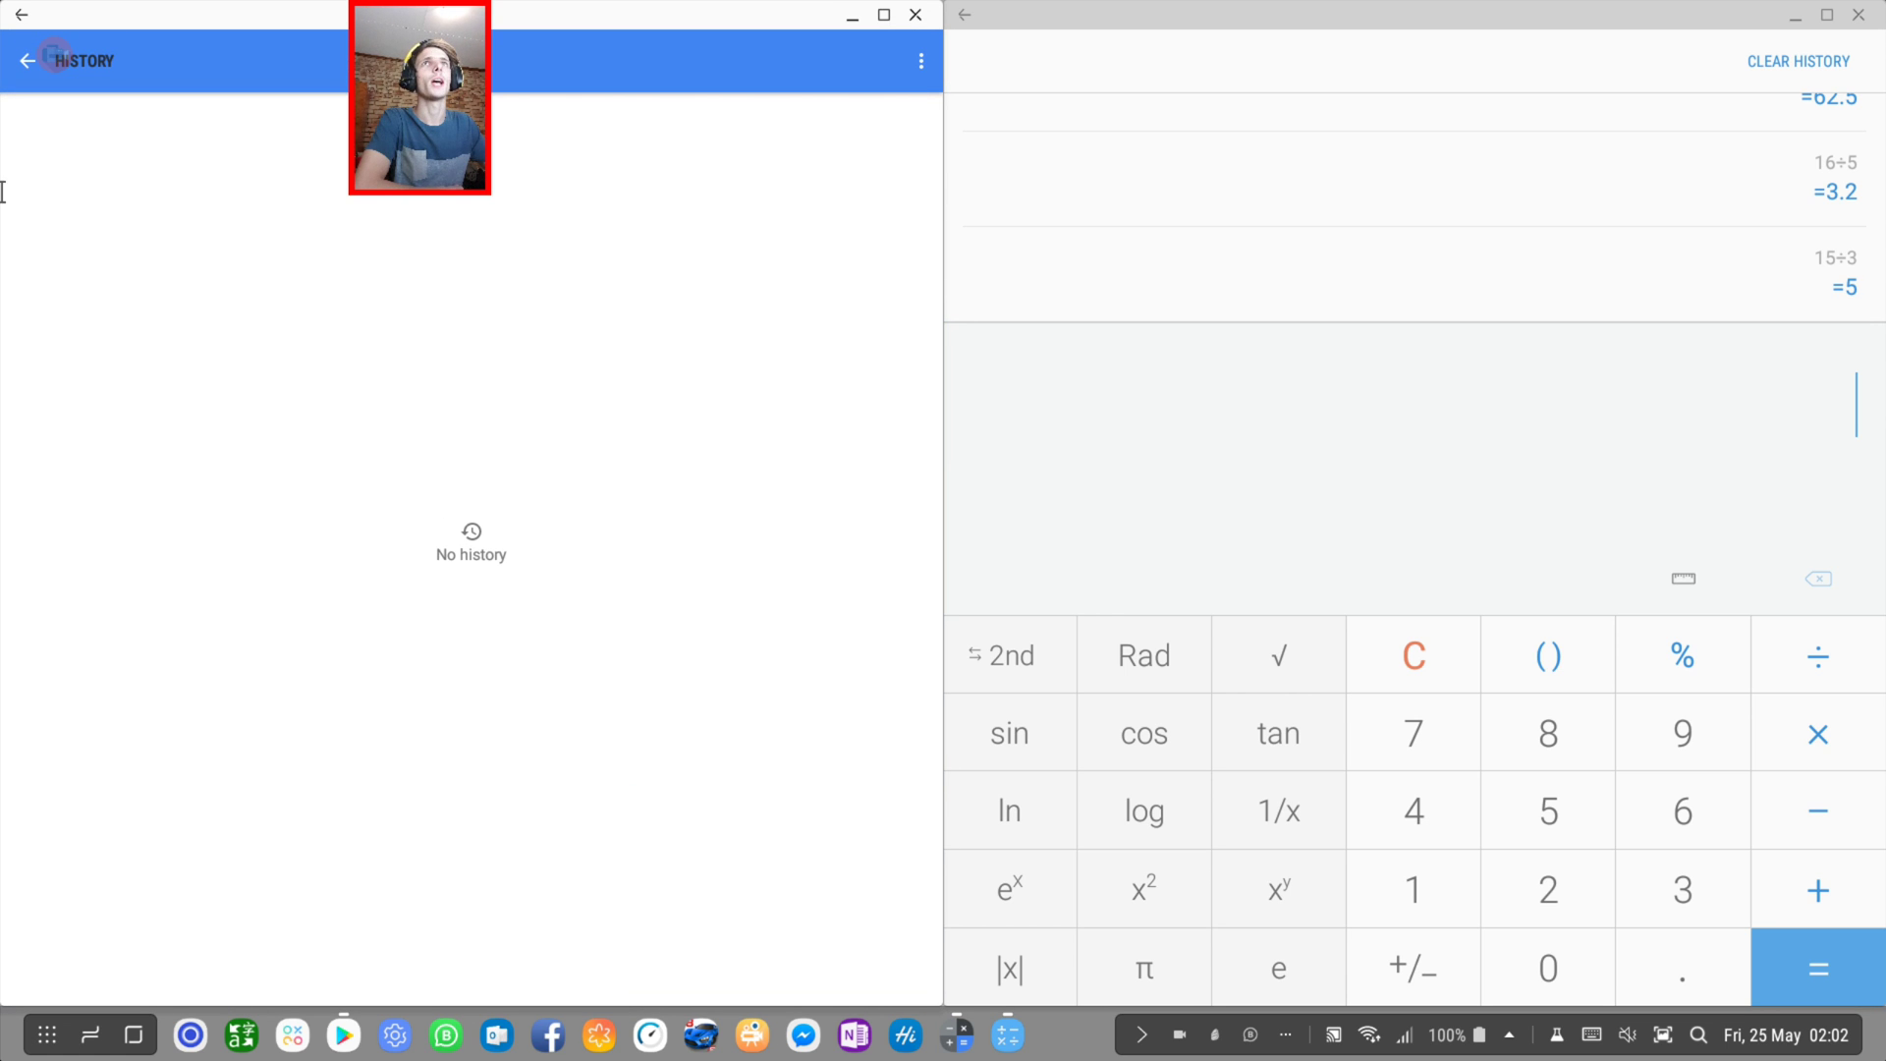
click(26, 62)
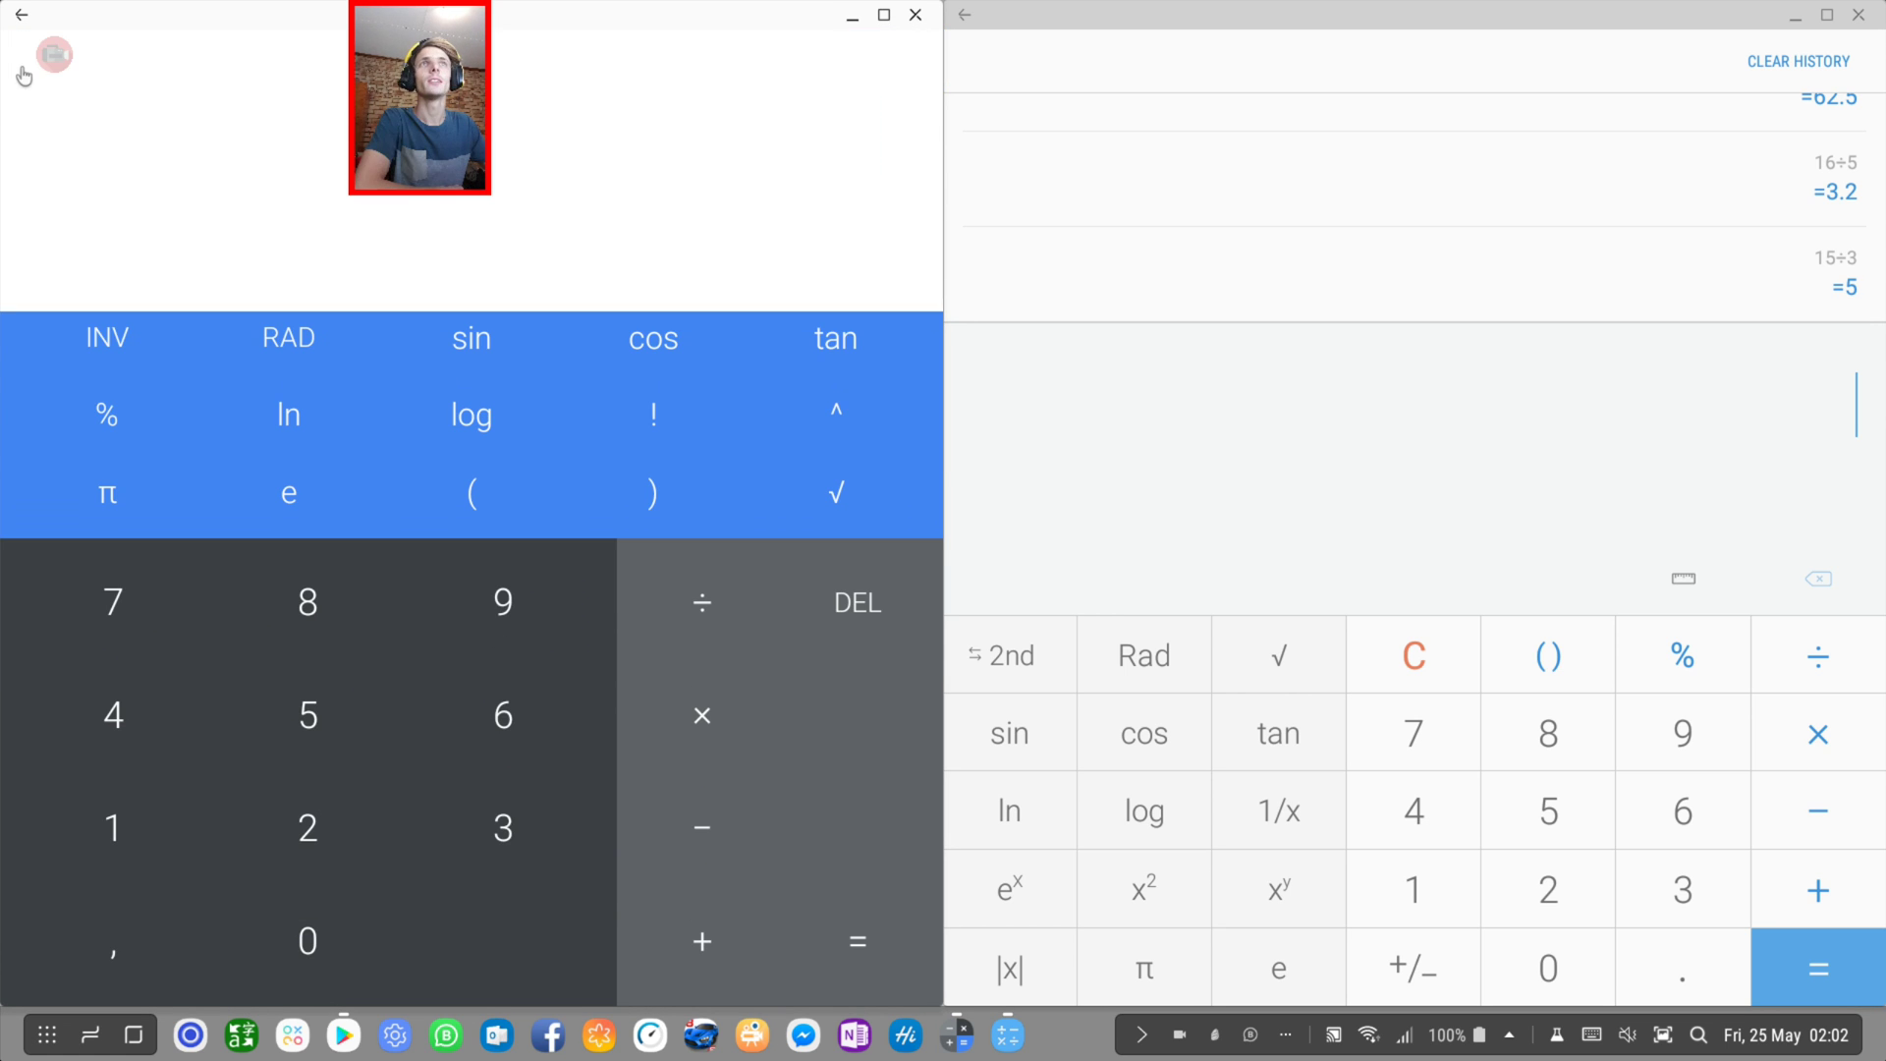
click(105, 333)
click(104, 334)
click(701, 602)
click(1009, 655)
click(1009, 654)
click(108, 338)
click(108, 338)
click(858, 601)
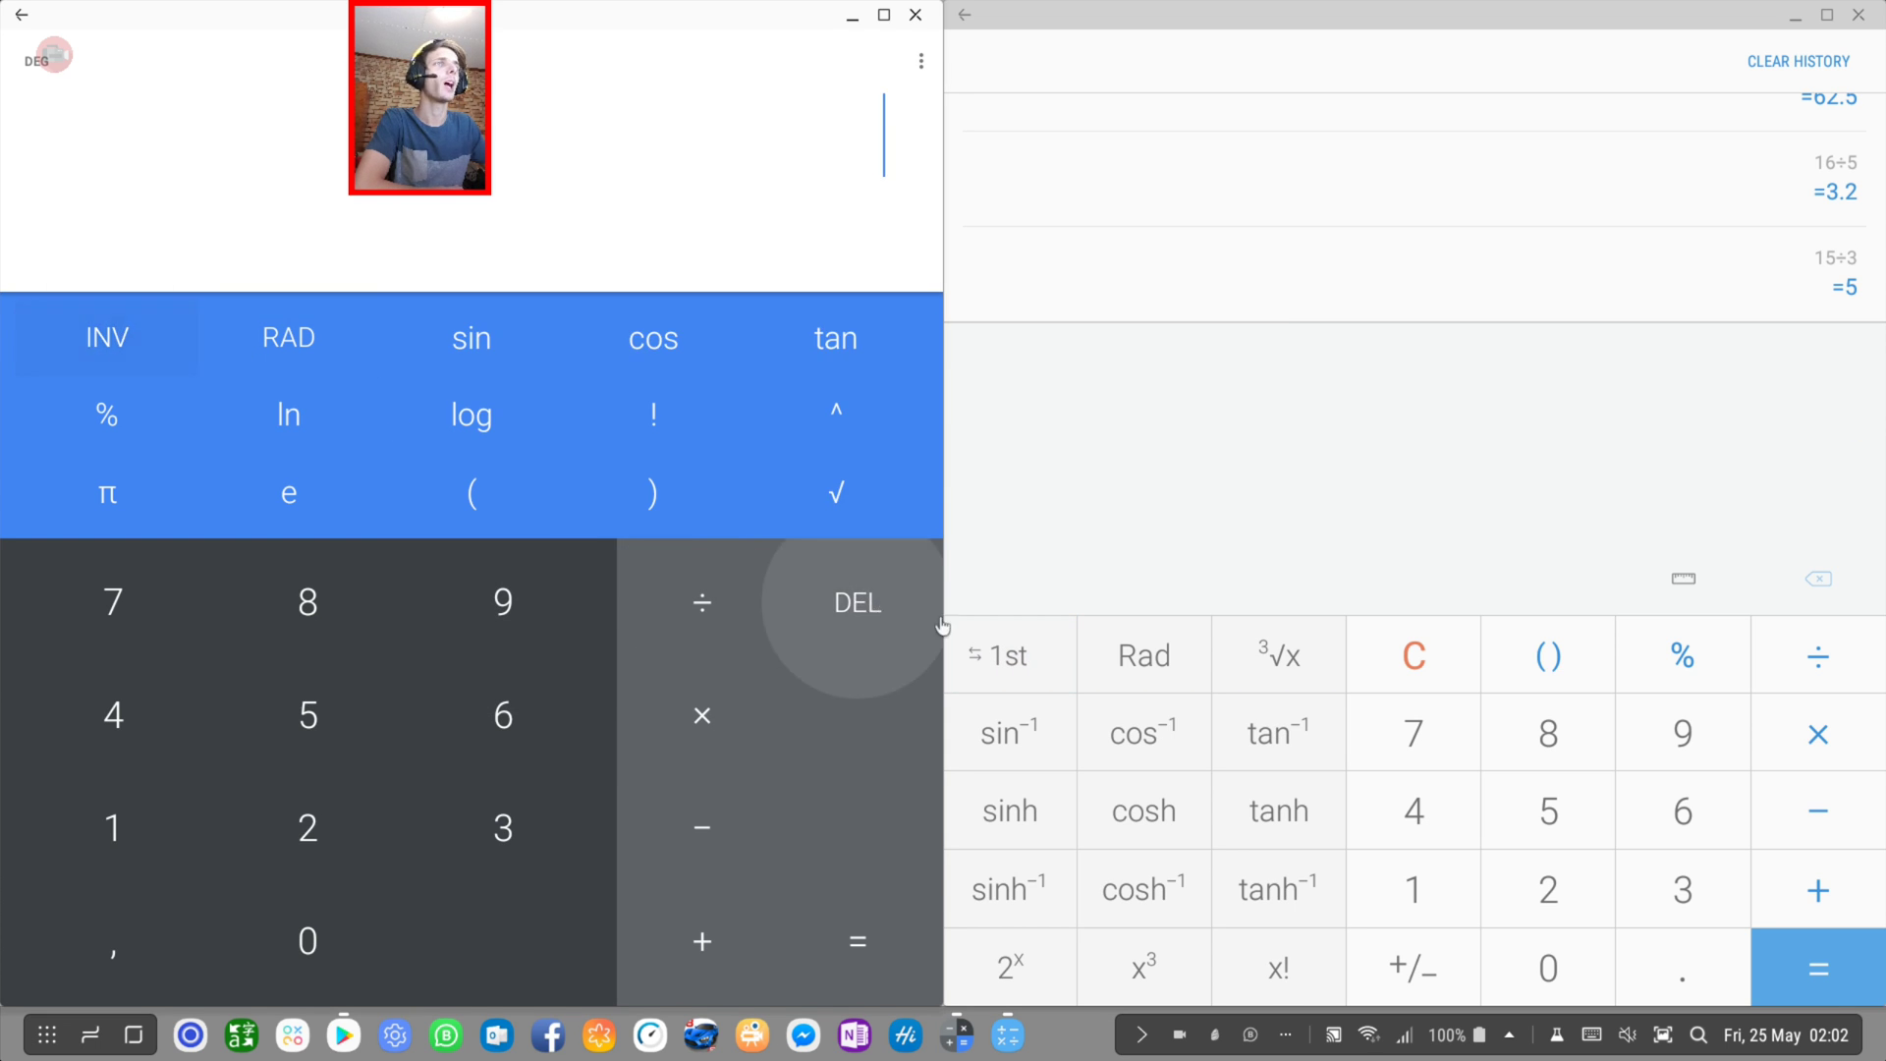
click(1010, 655)
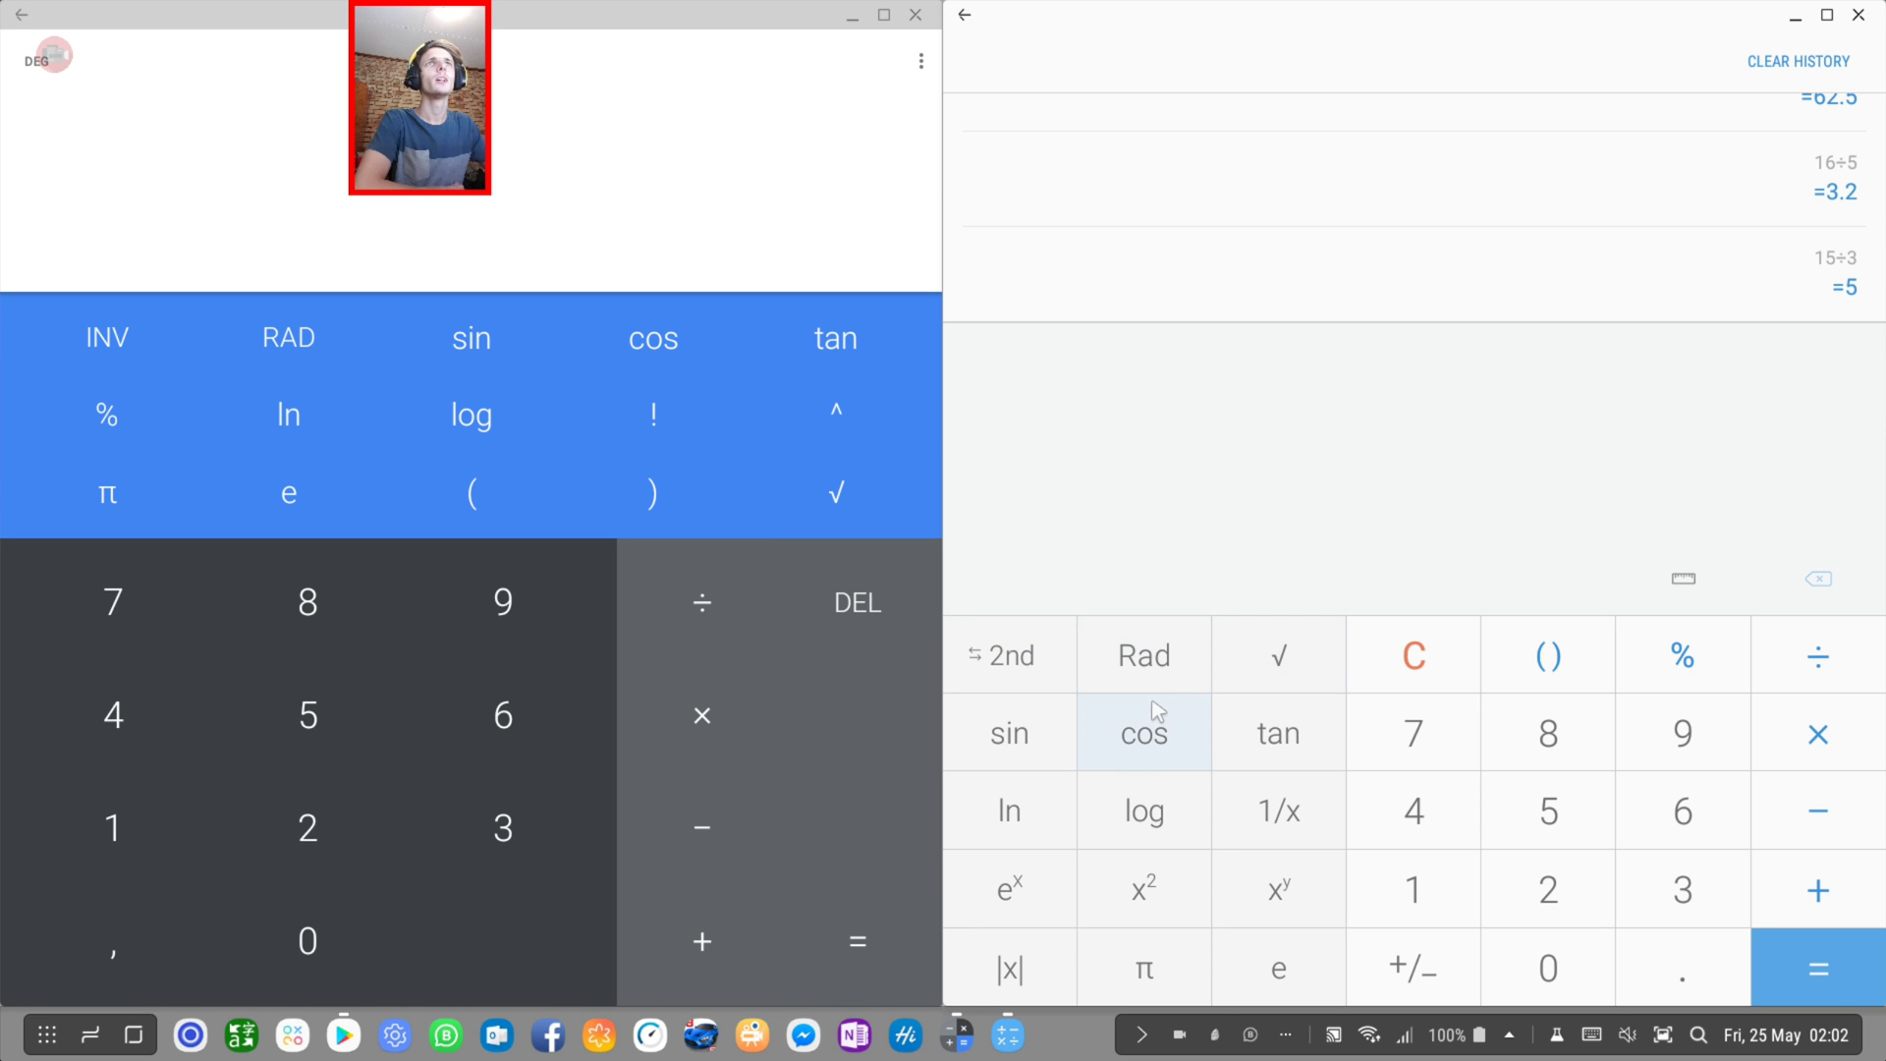
click(1145, 655)
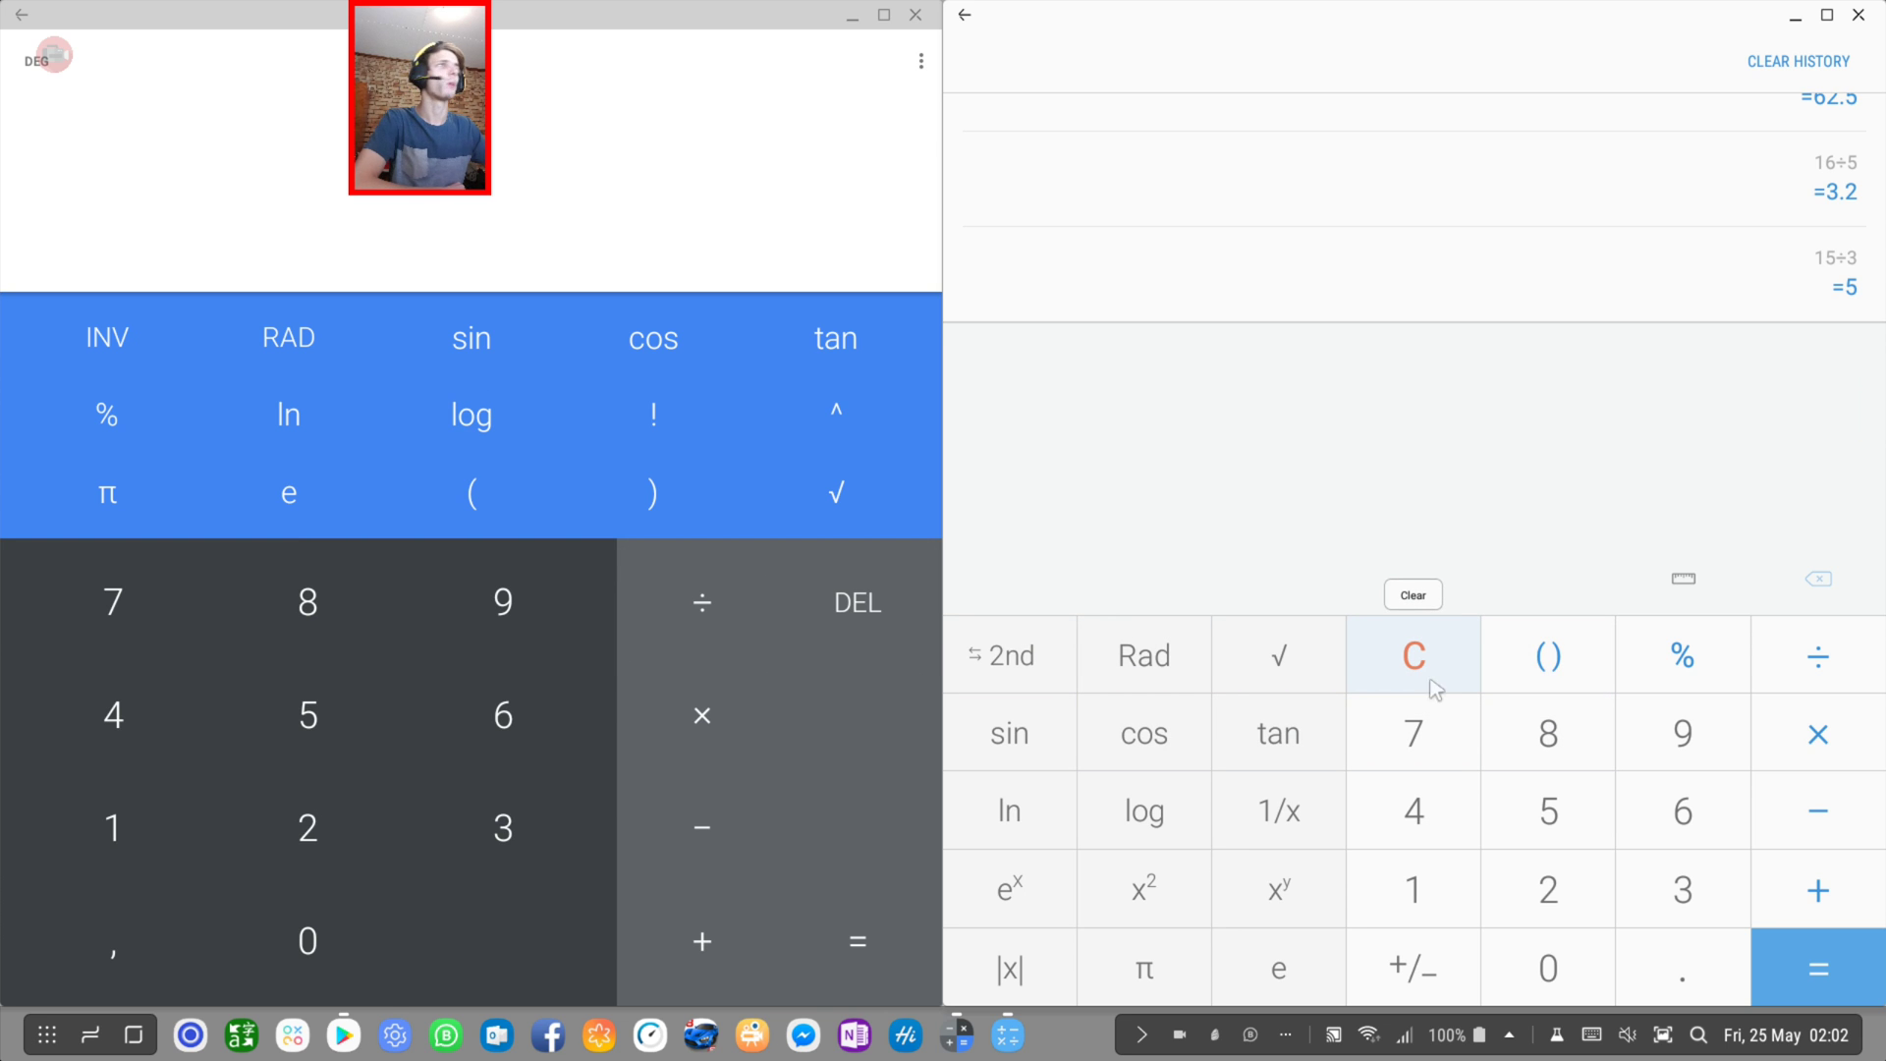
Set the Length converter to Metre and Foot for 1.78 (178 cm, 5.8398950131 ft)
click(1684, 569)
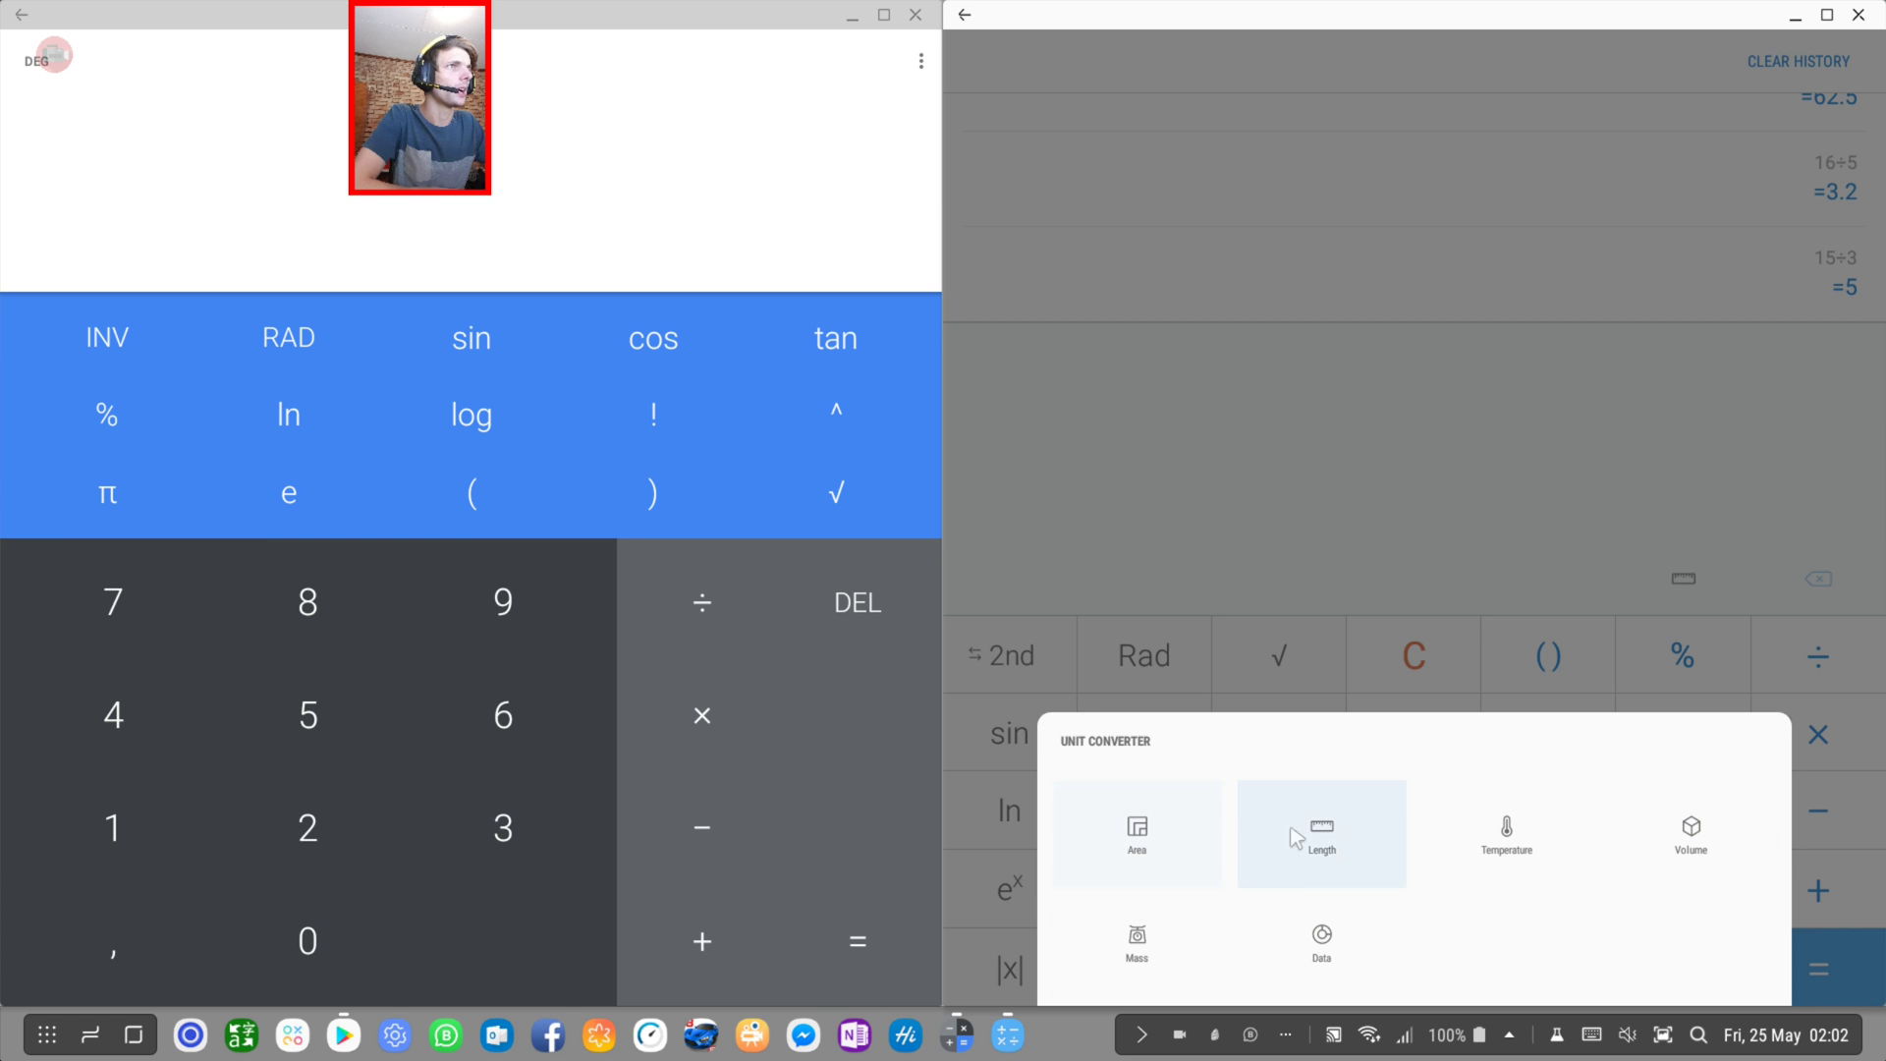
click(1321, 835)
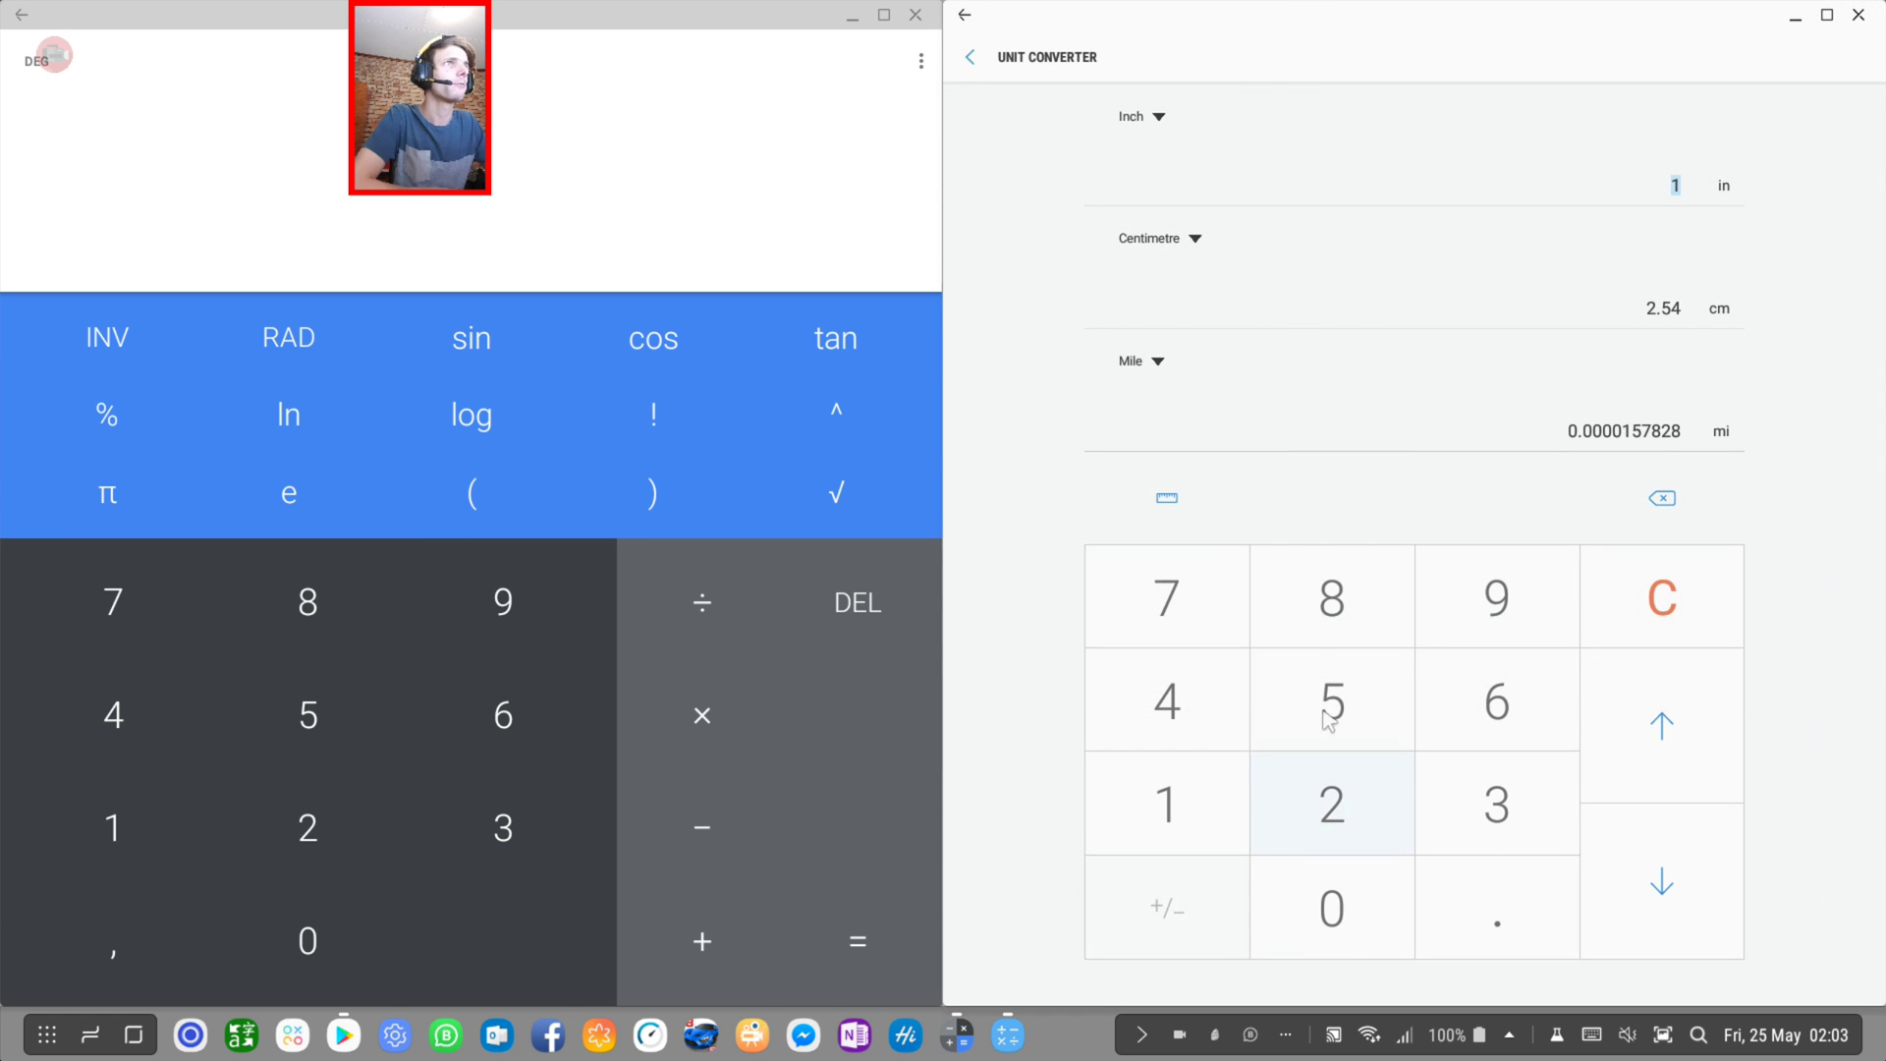
click(1152, 121)
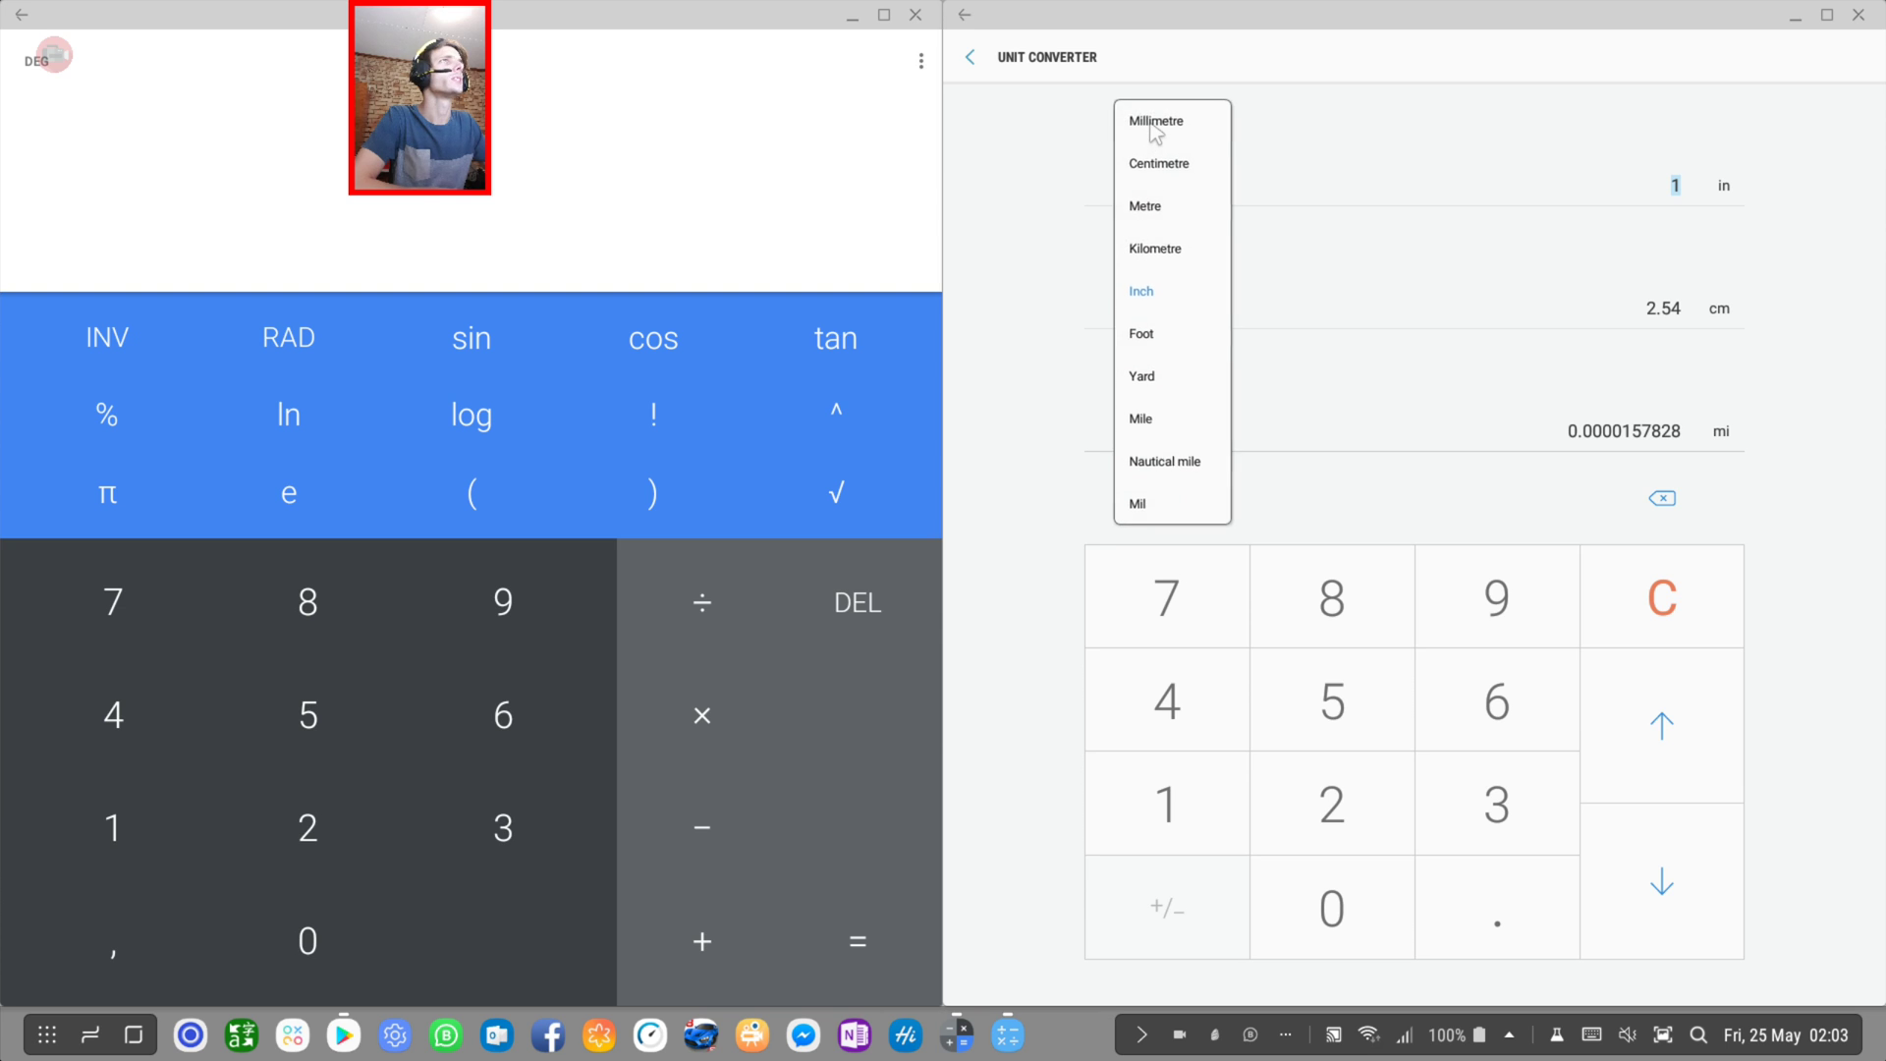
click(1172, 208)
text(.78)
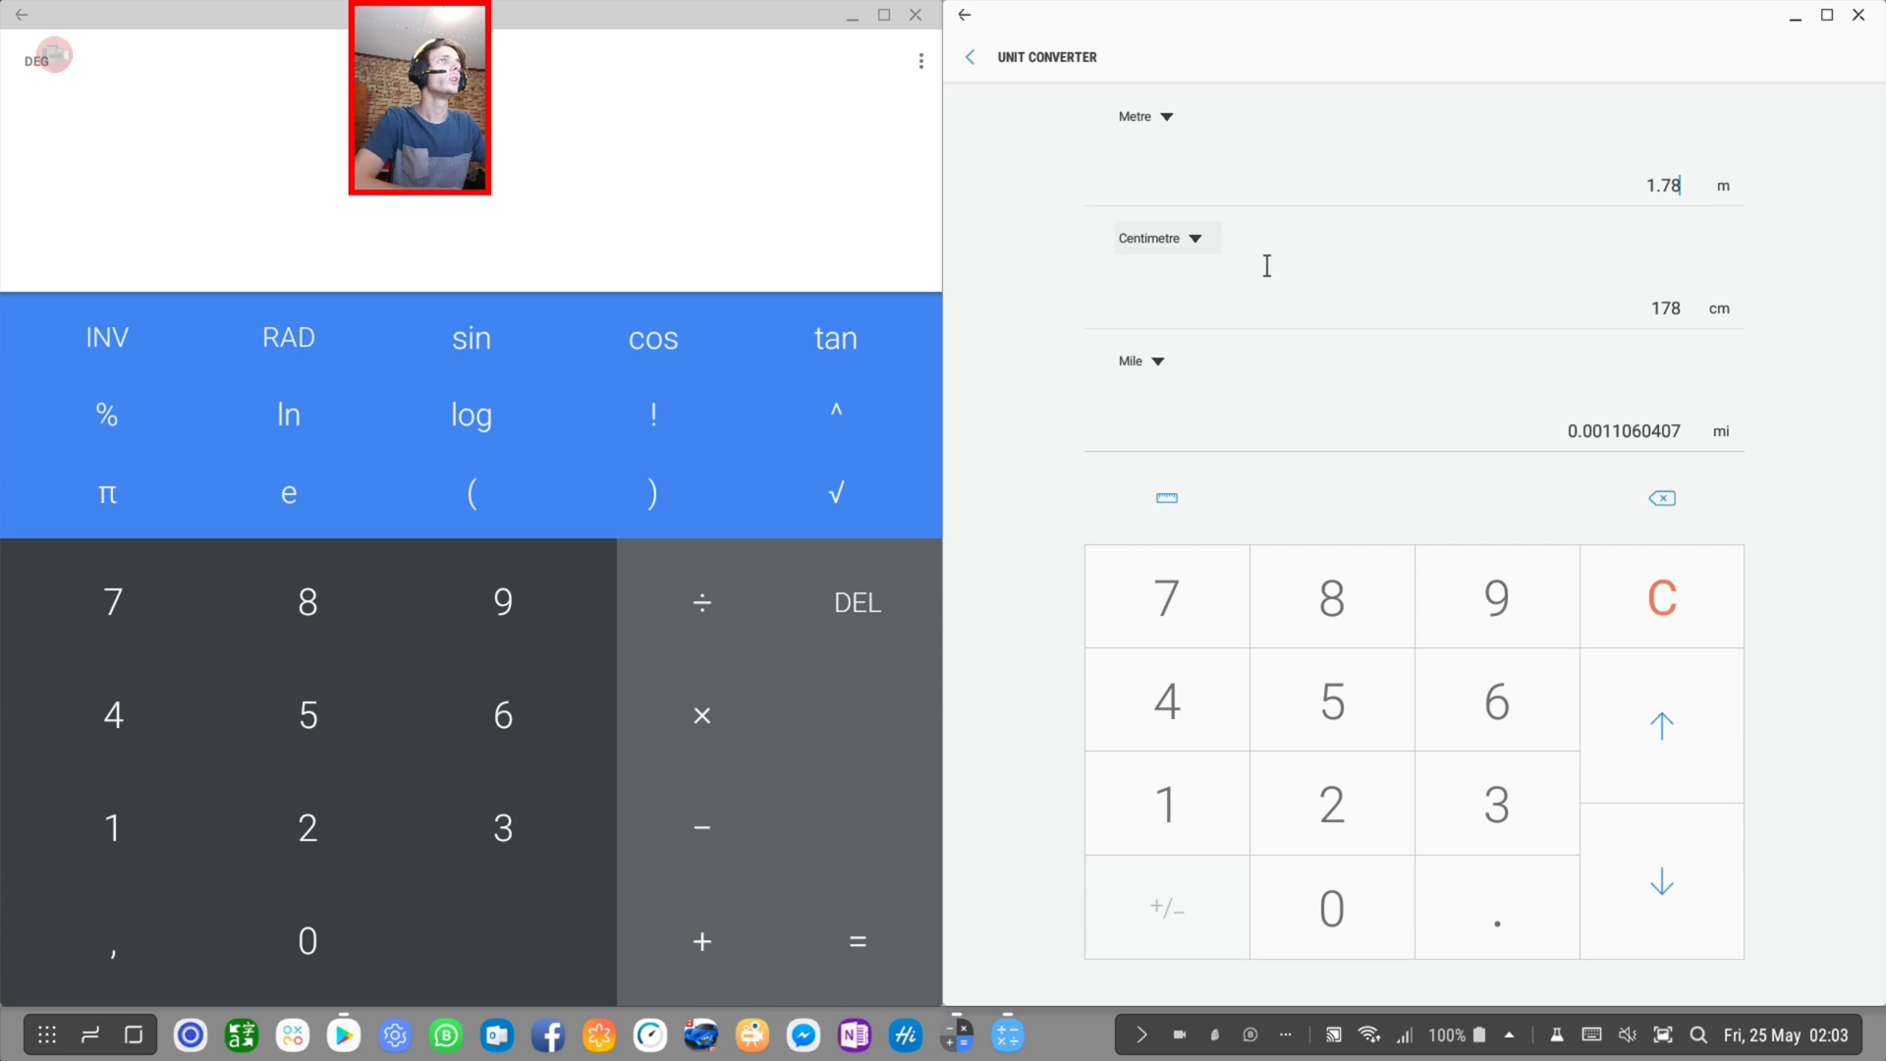
click(1156, 362)
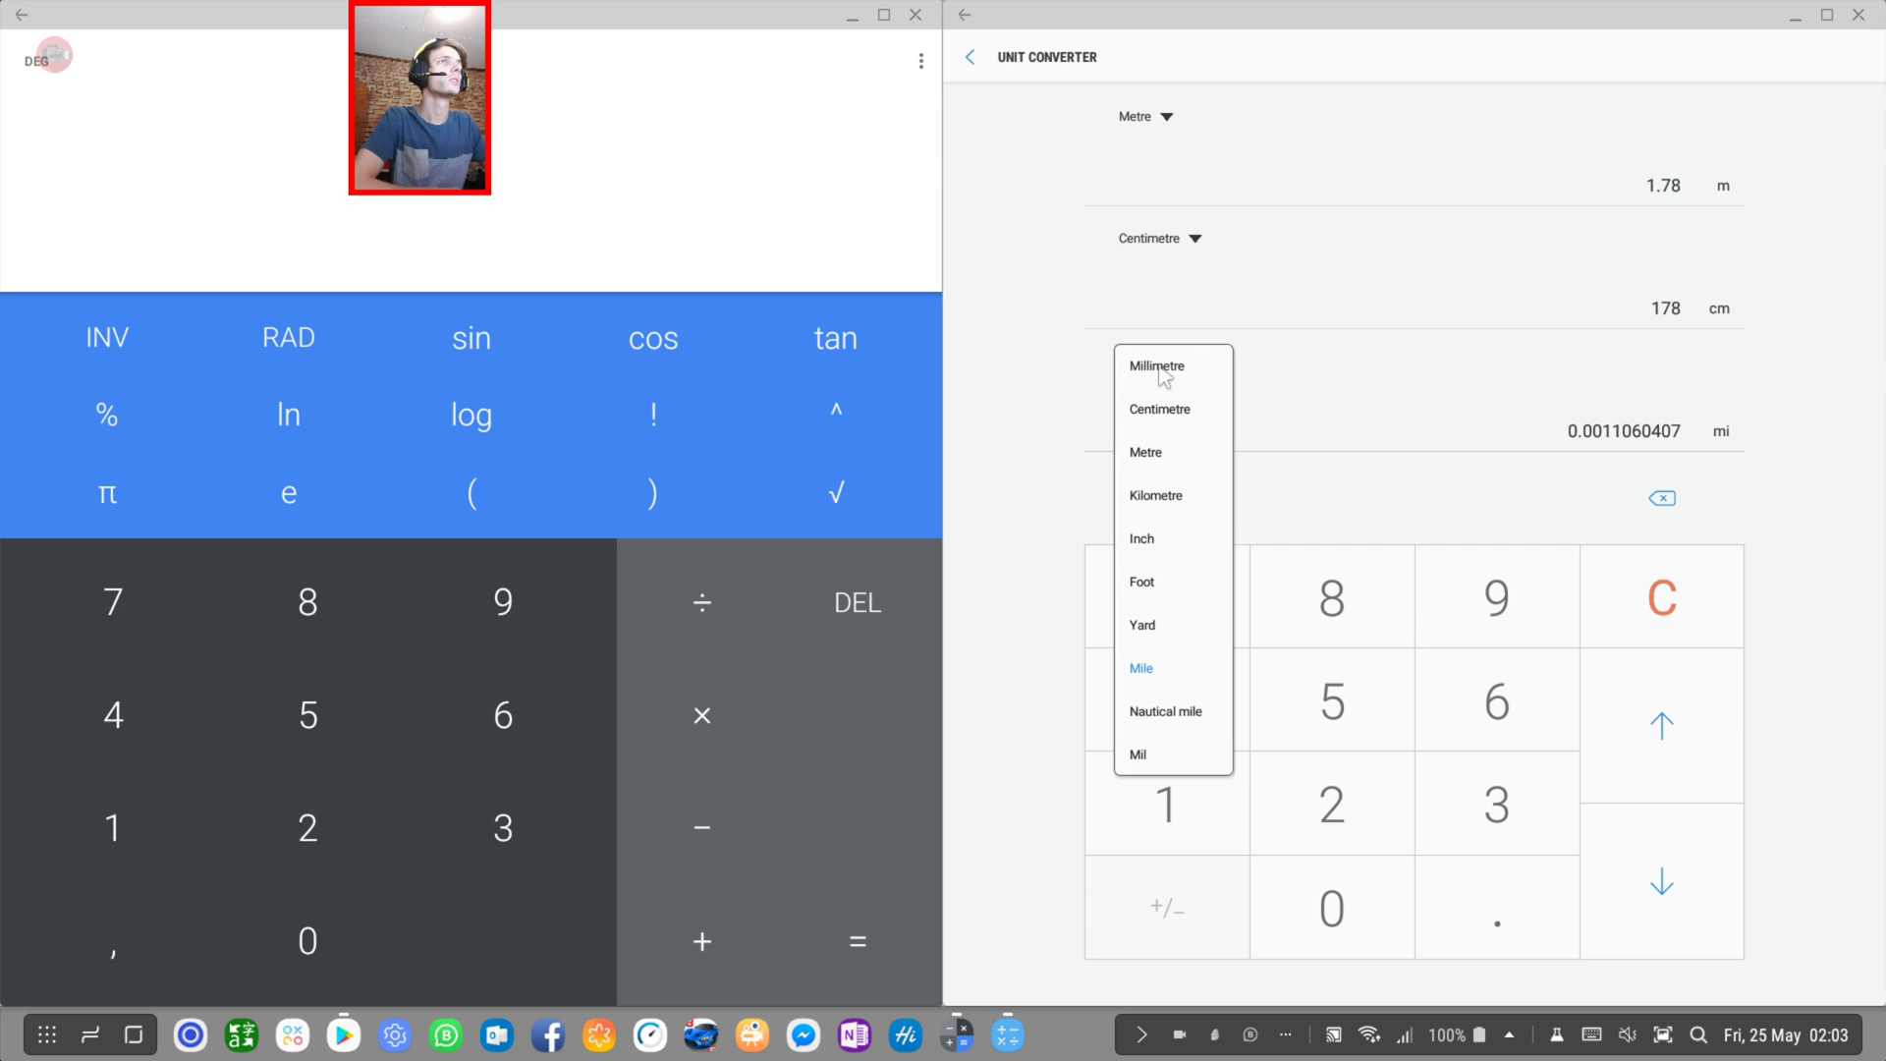
click(1158, 581)
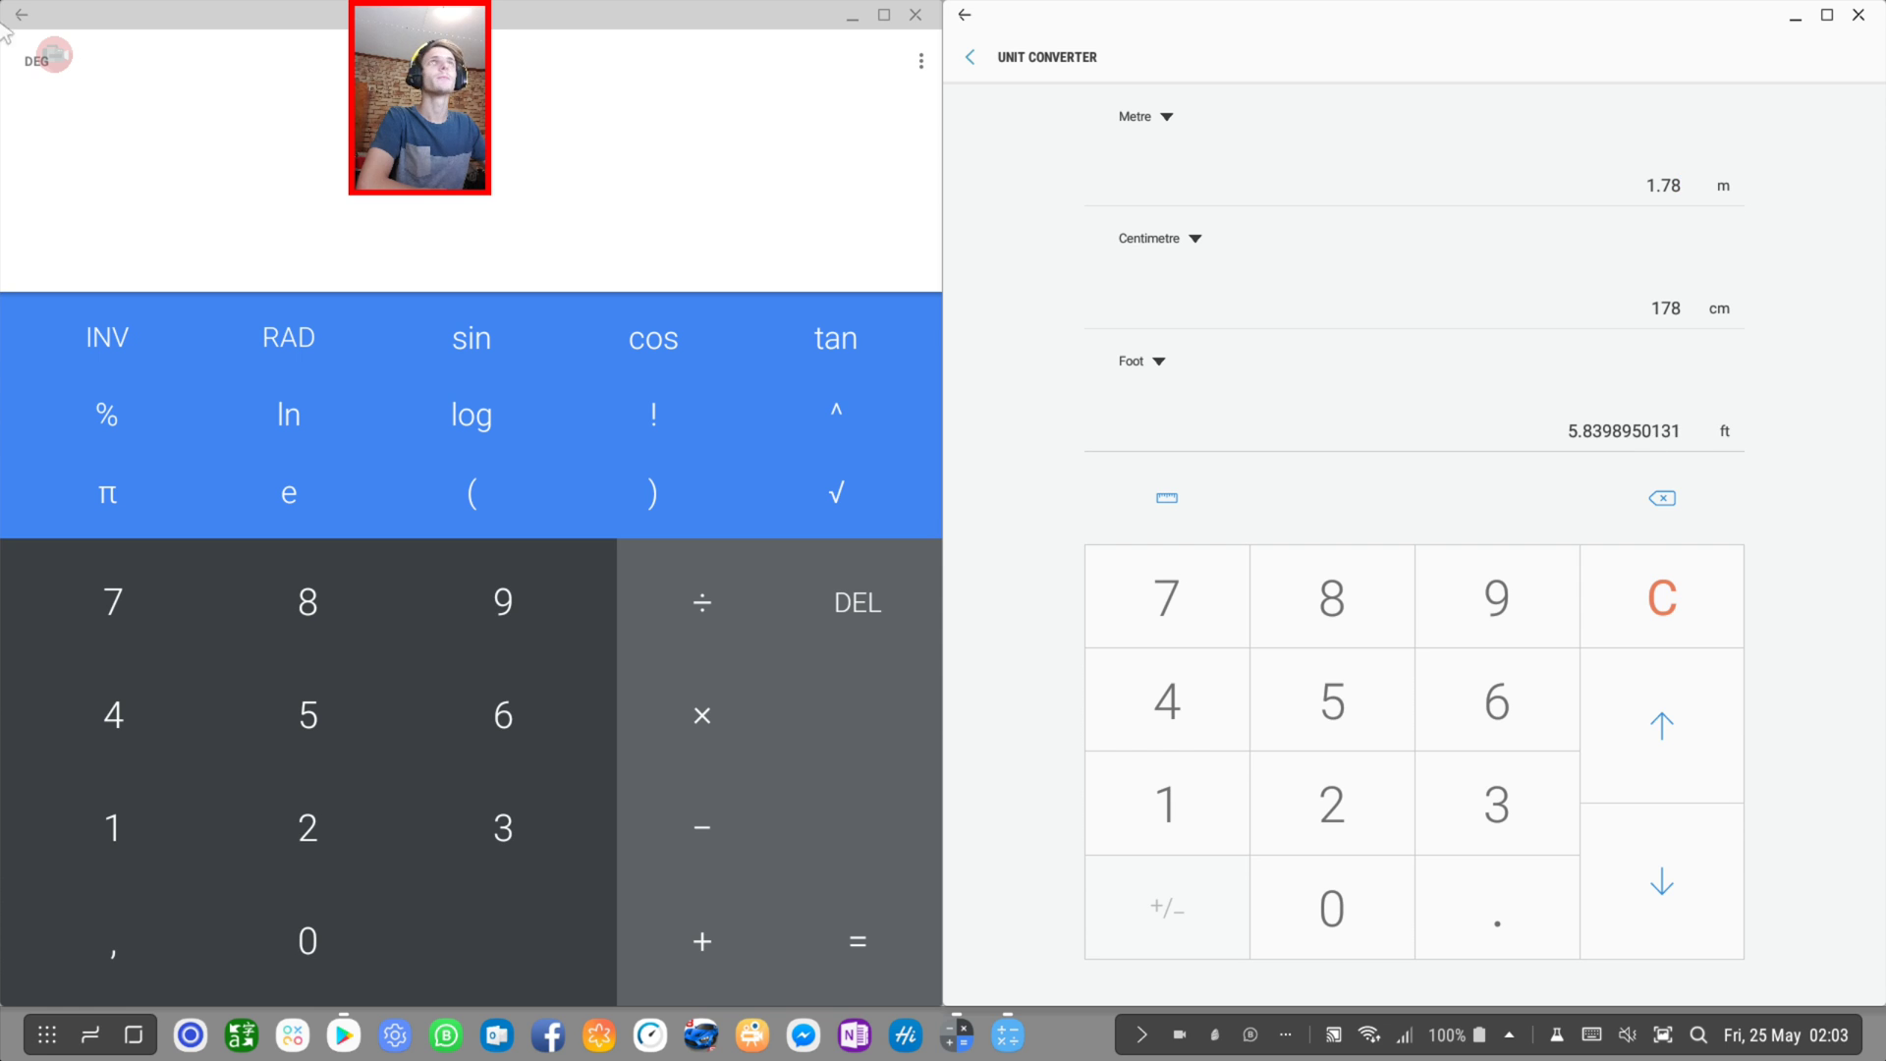
click(921, 62)
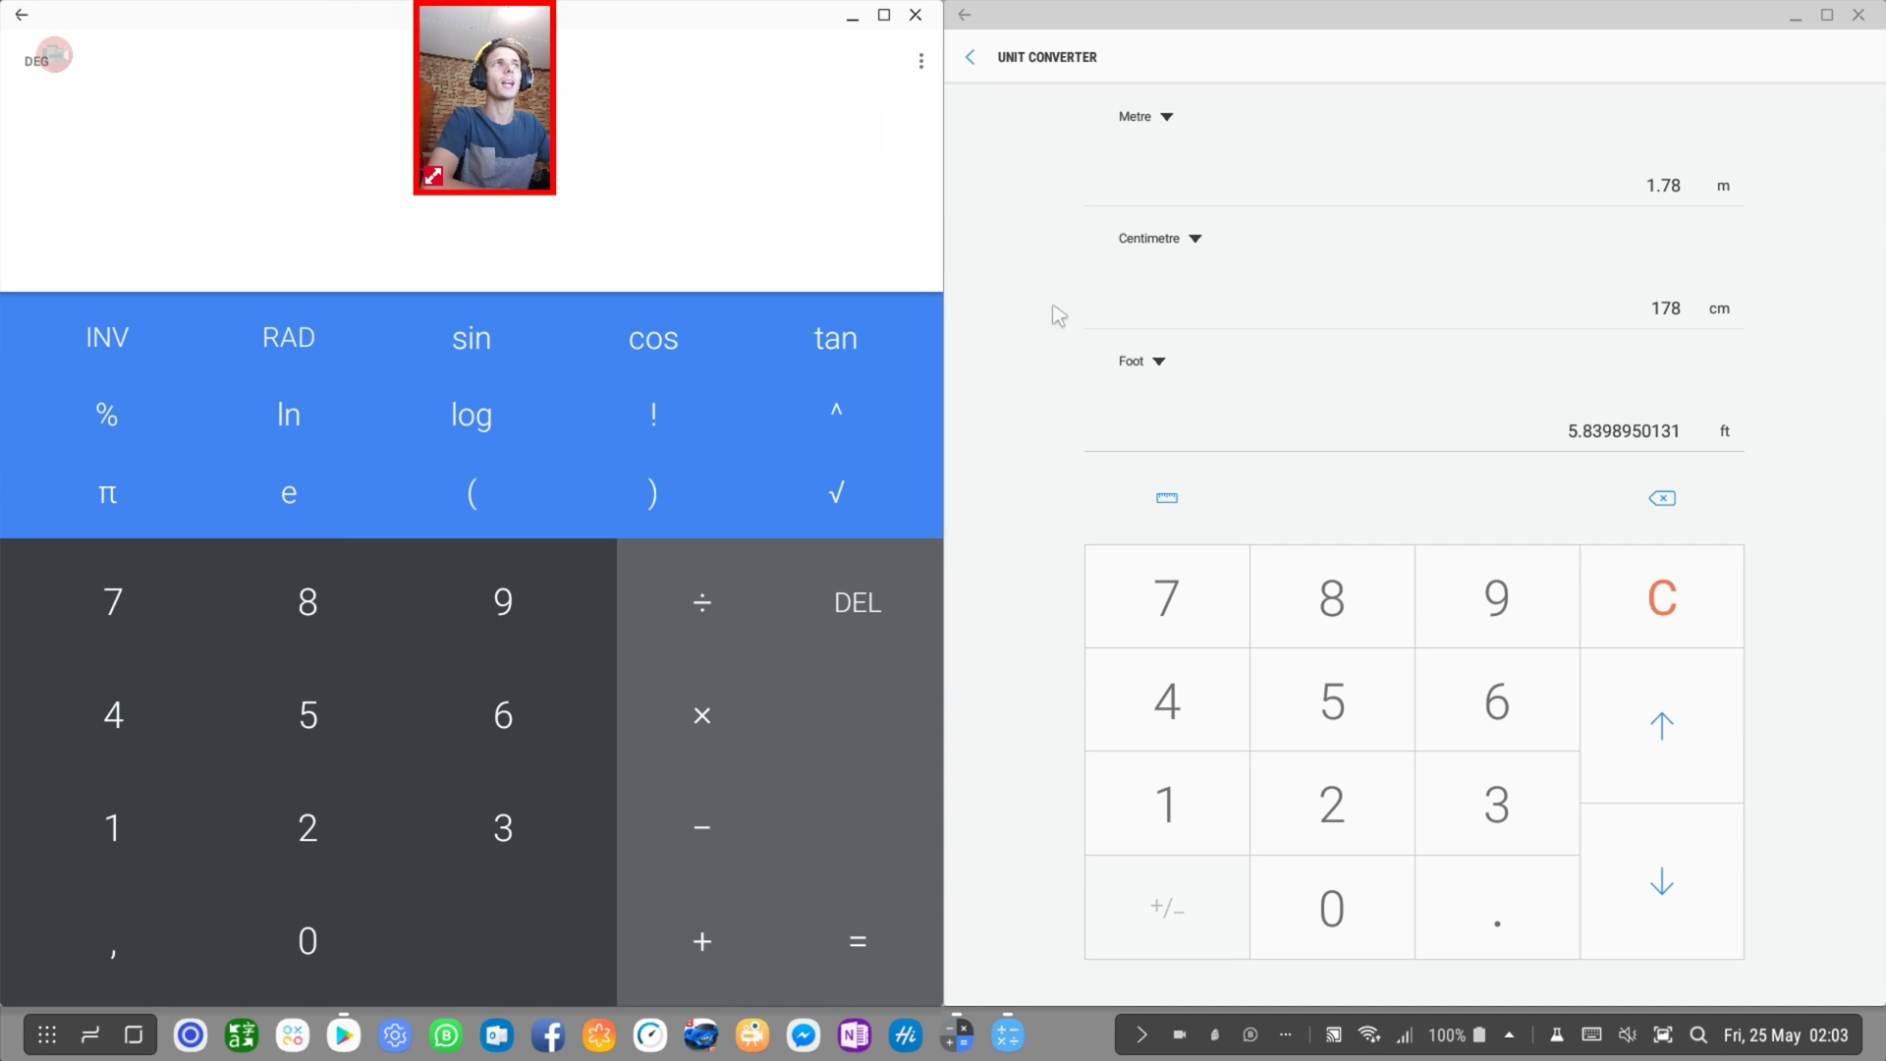
Leave the length converter and view the Temperature converter
click(972, 57)
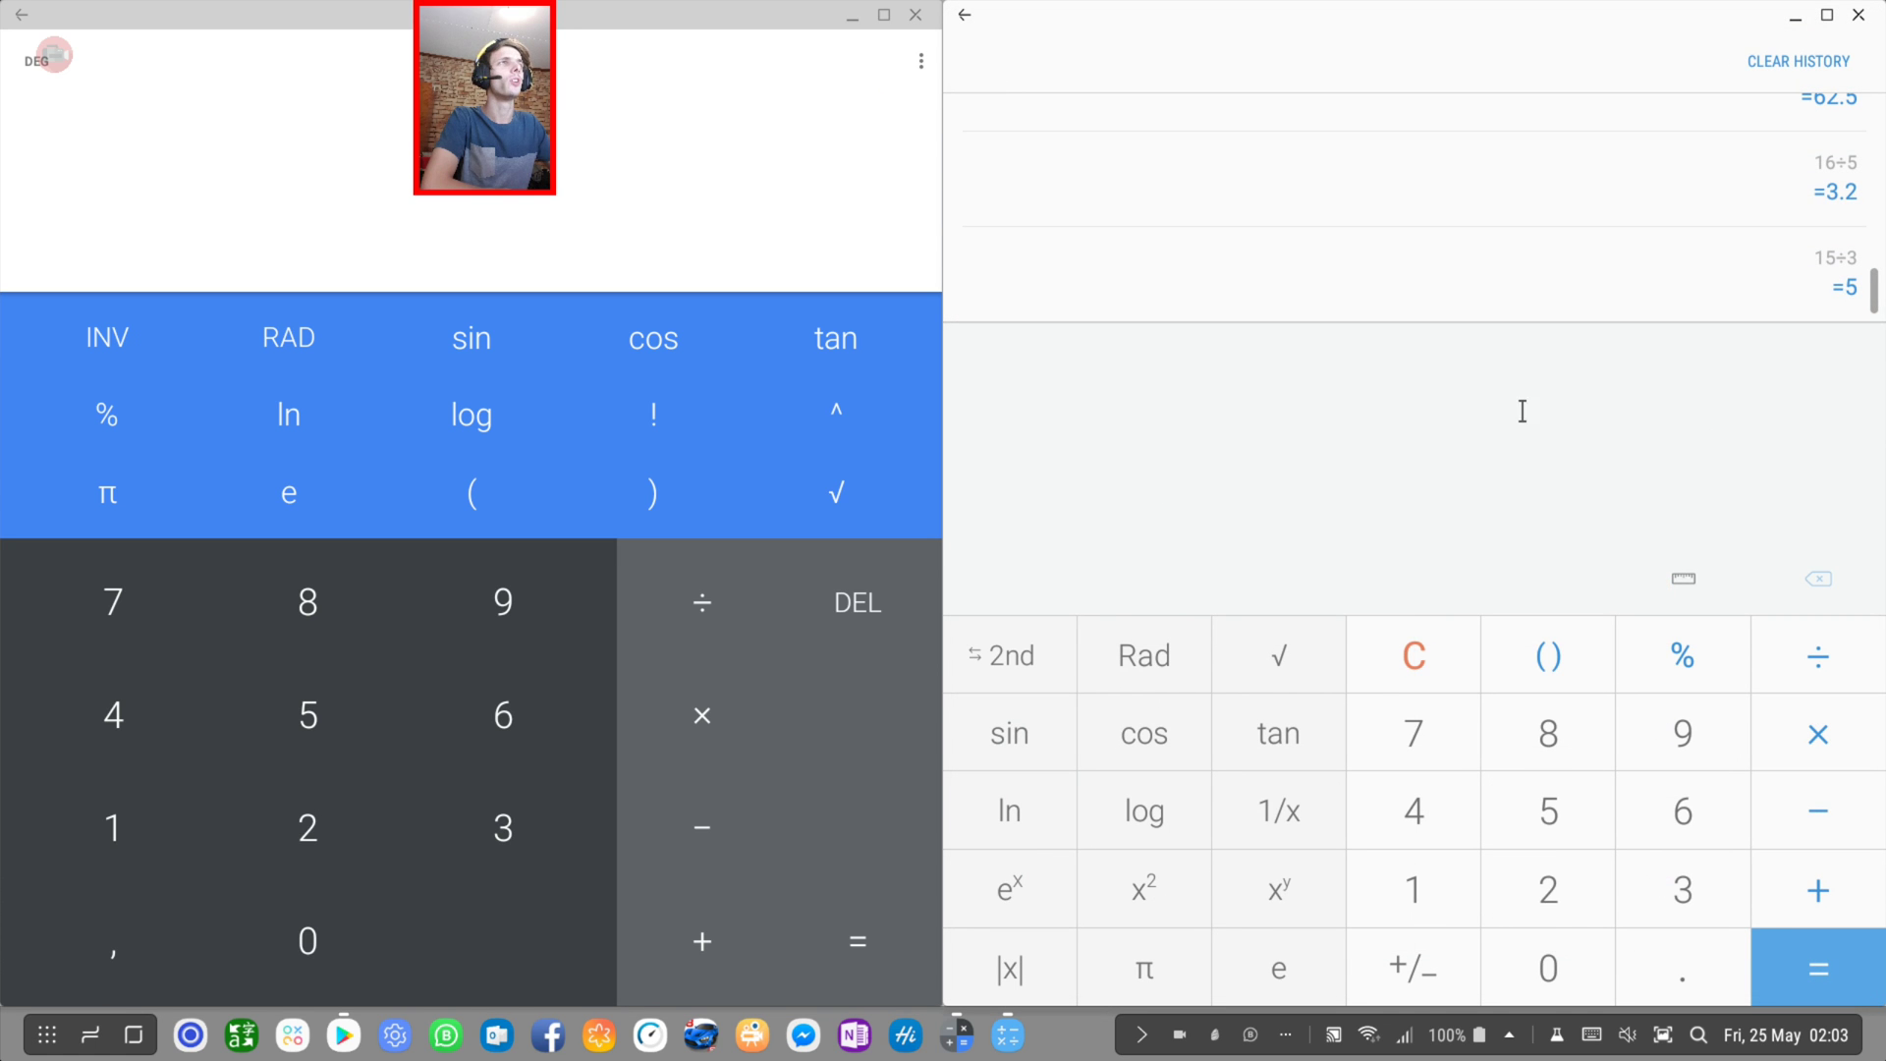
click(1677, 569)
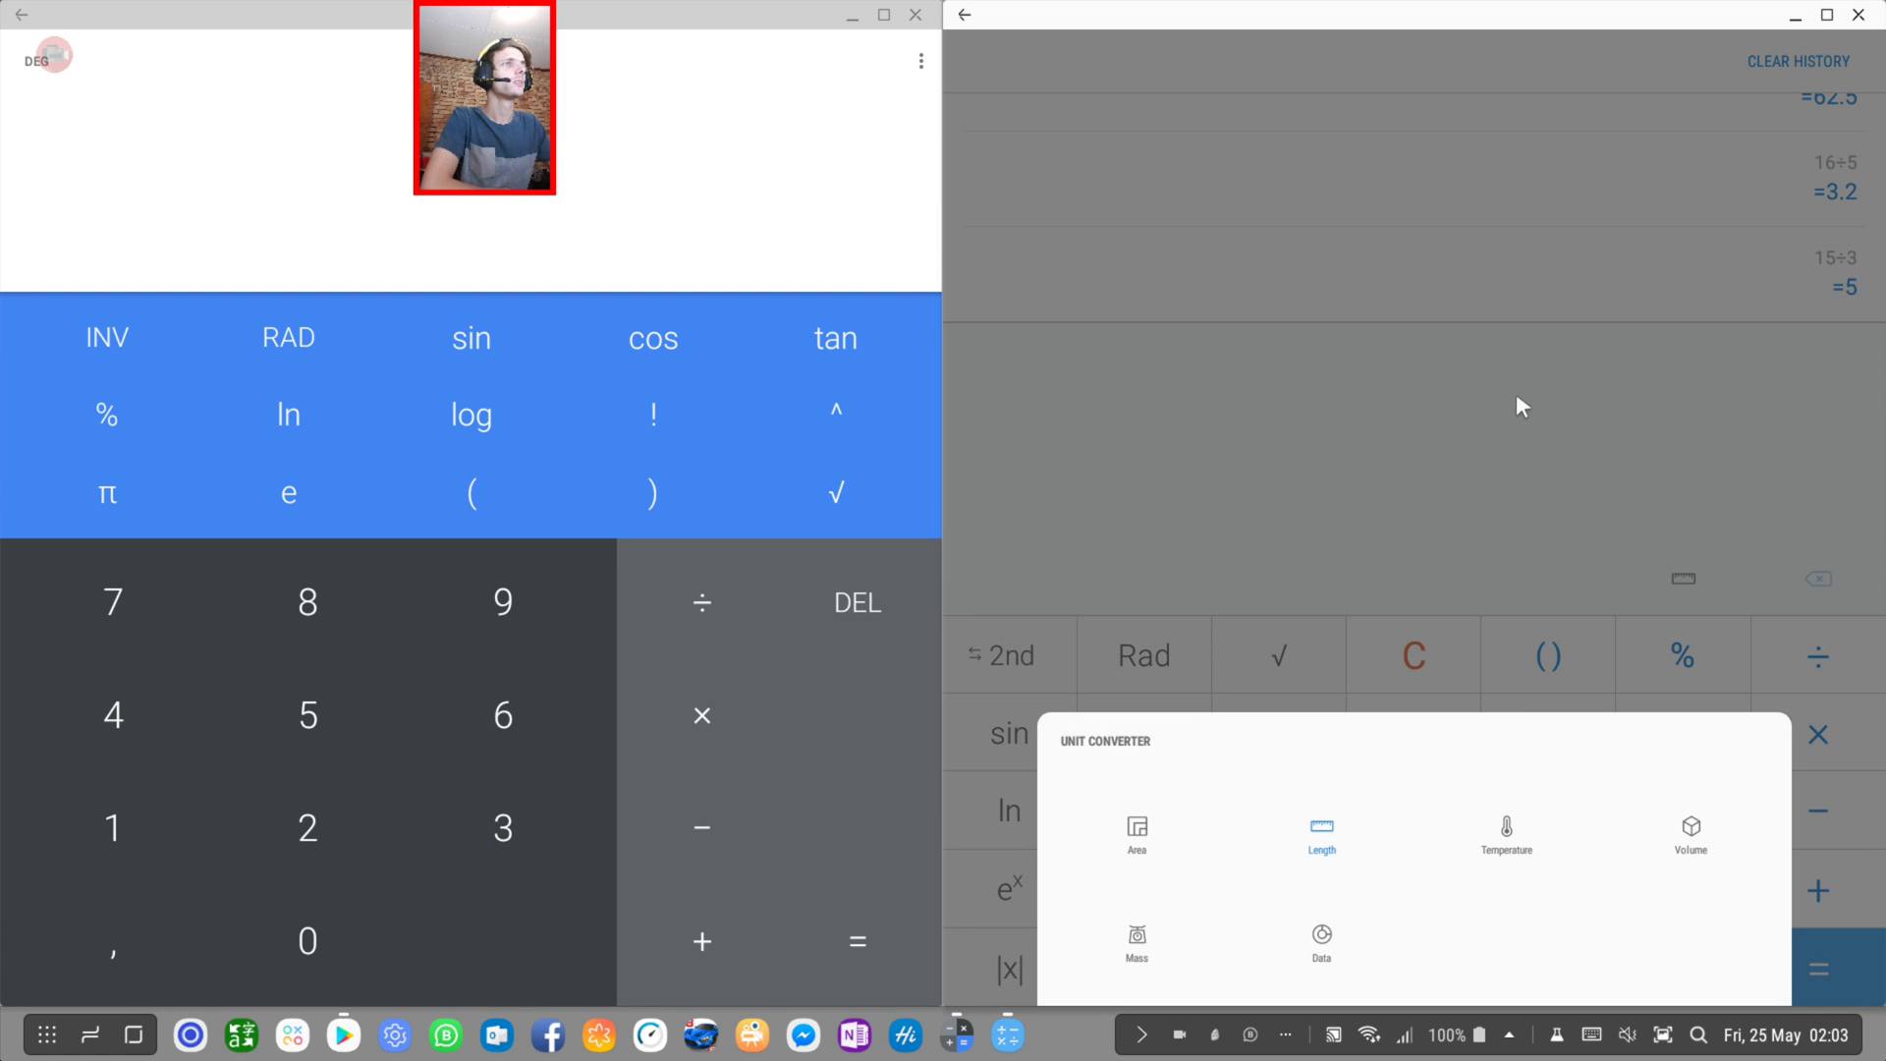
click(1507, 830)
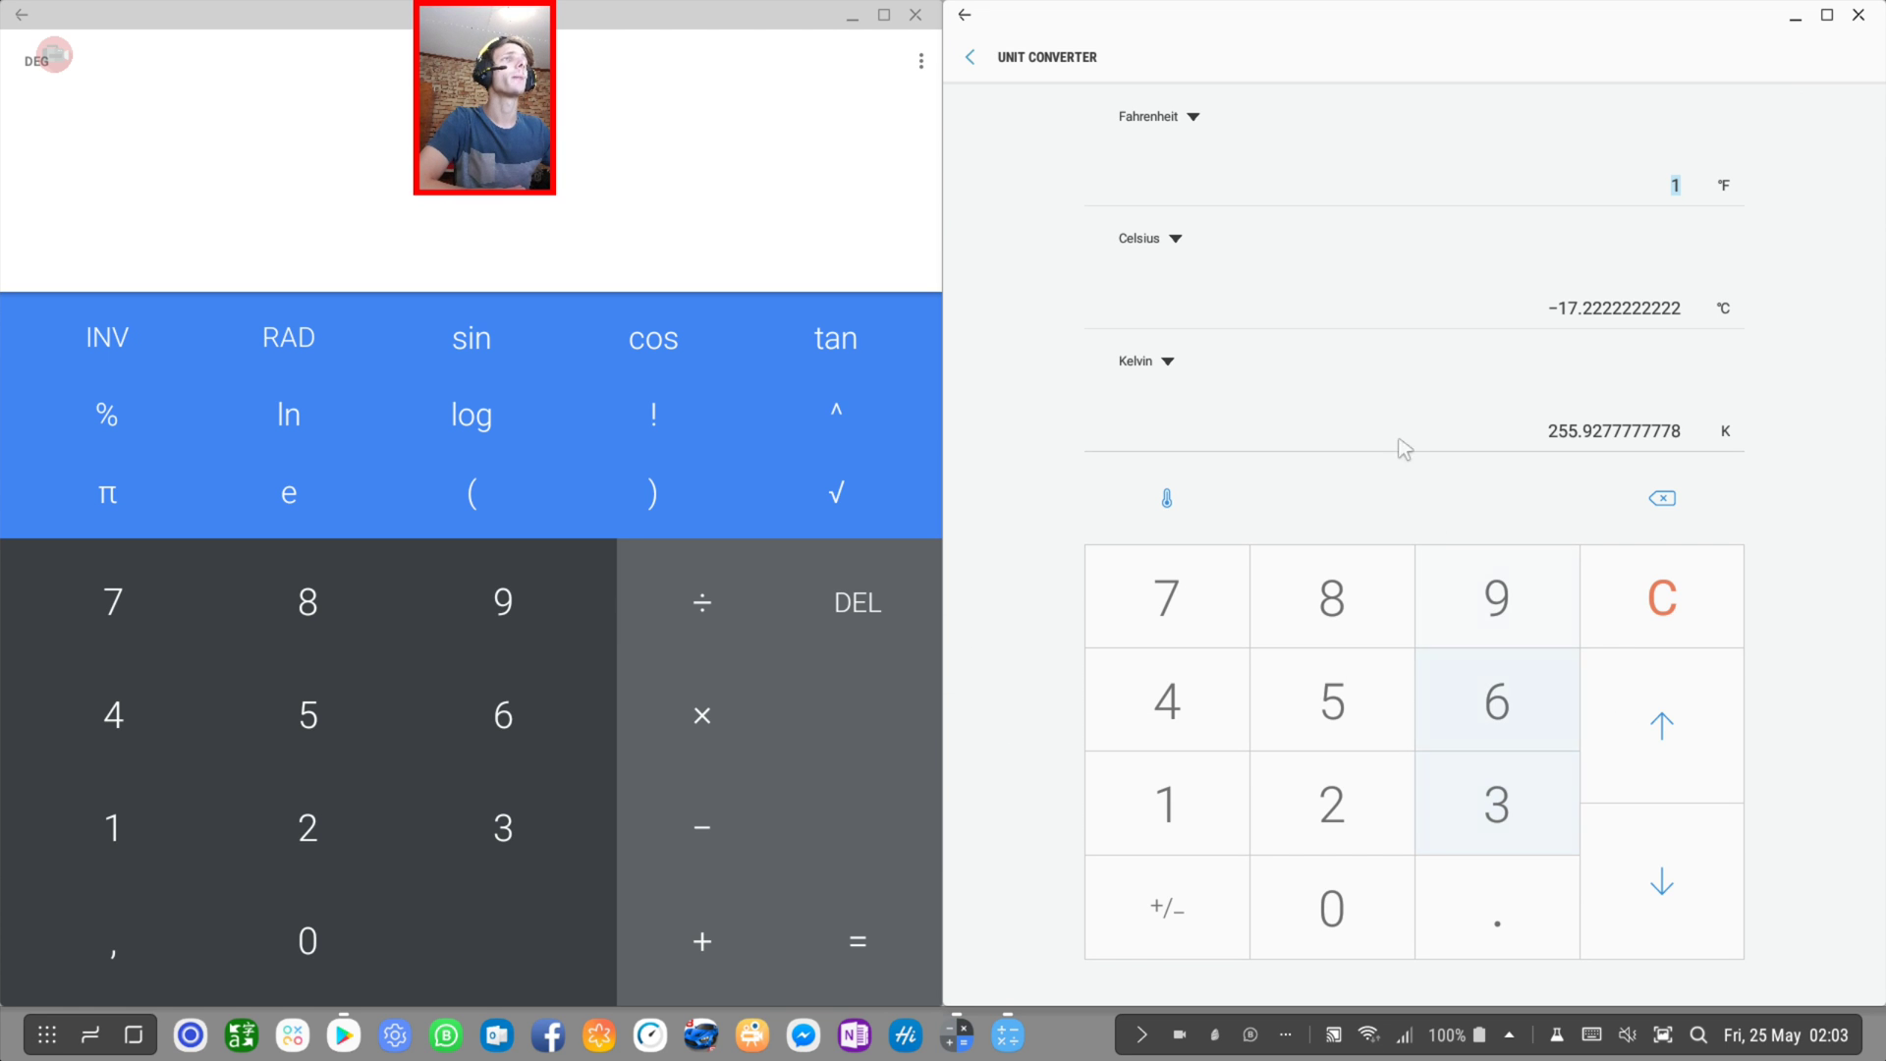
click(974, 58)
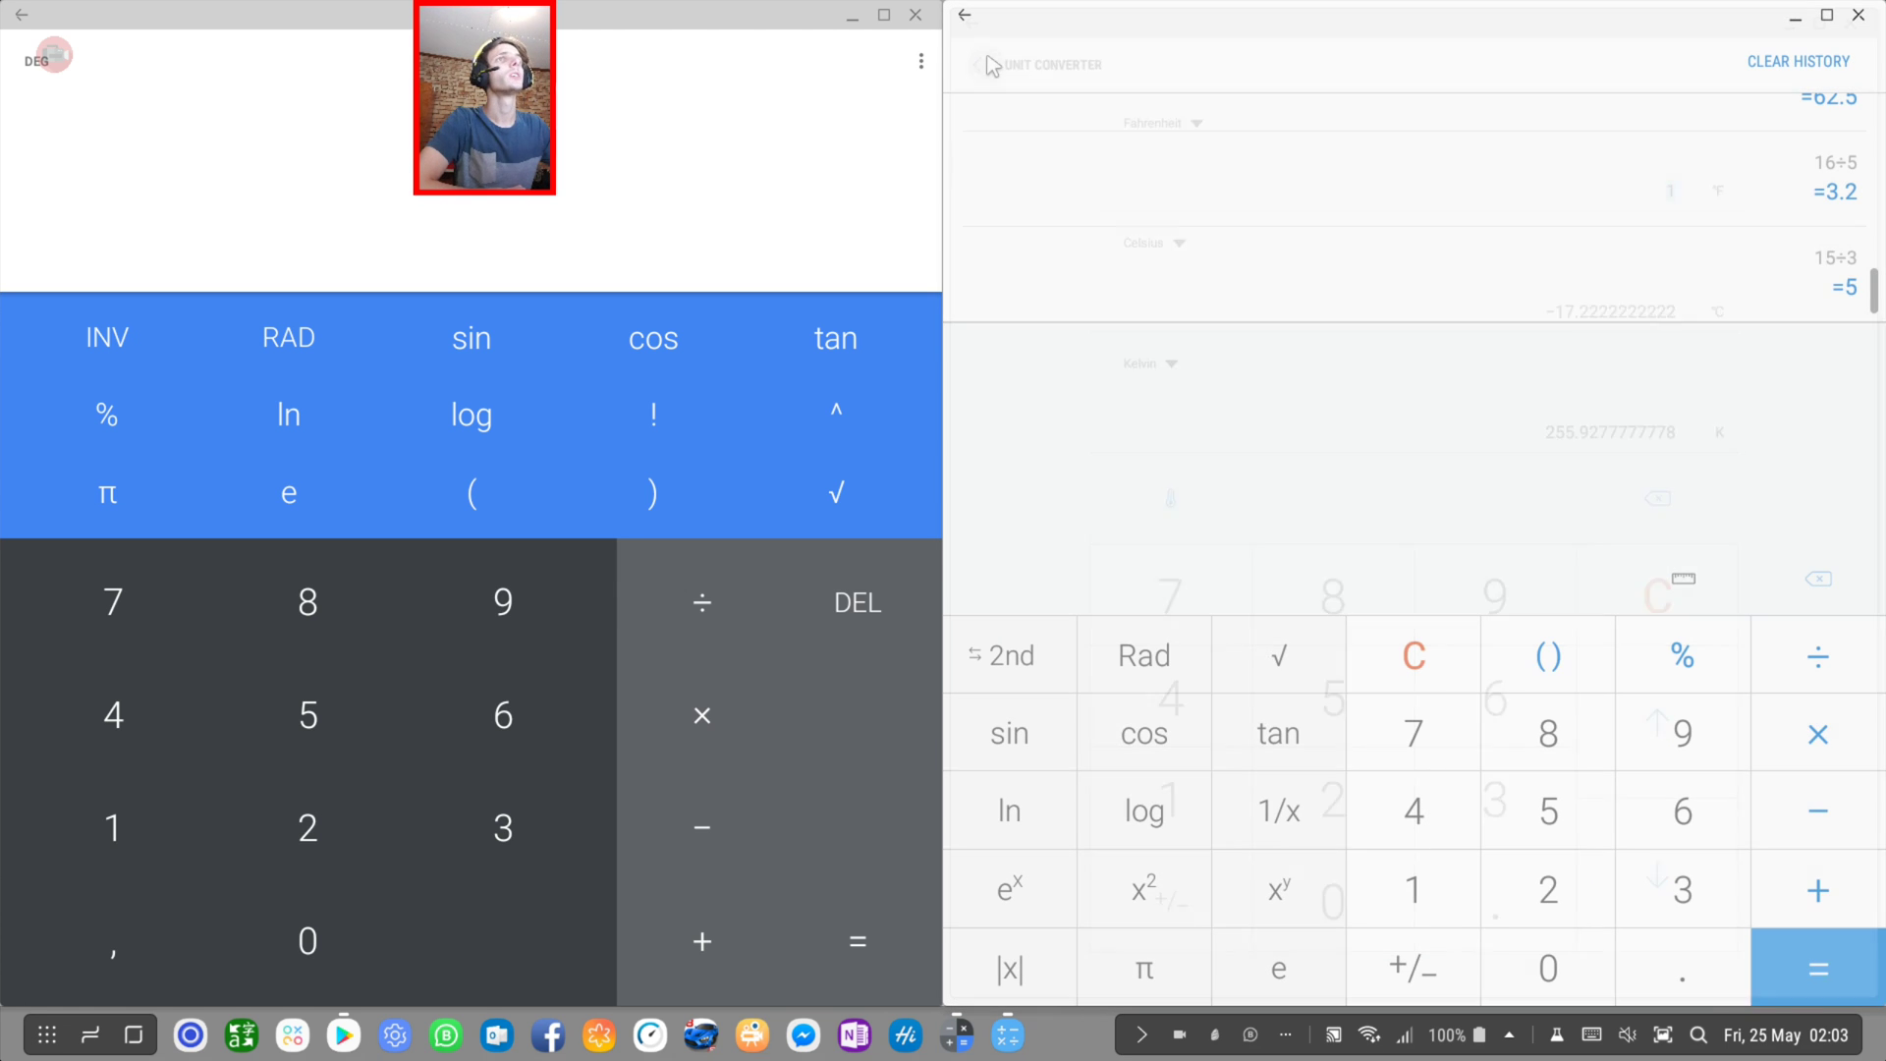
Reopen the conversion categories, dismiss them and return to the main keypad
click(1684, 579)
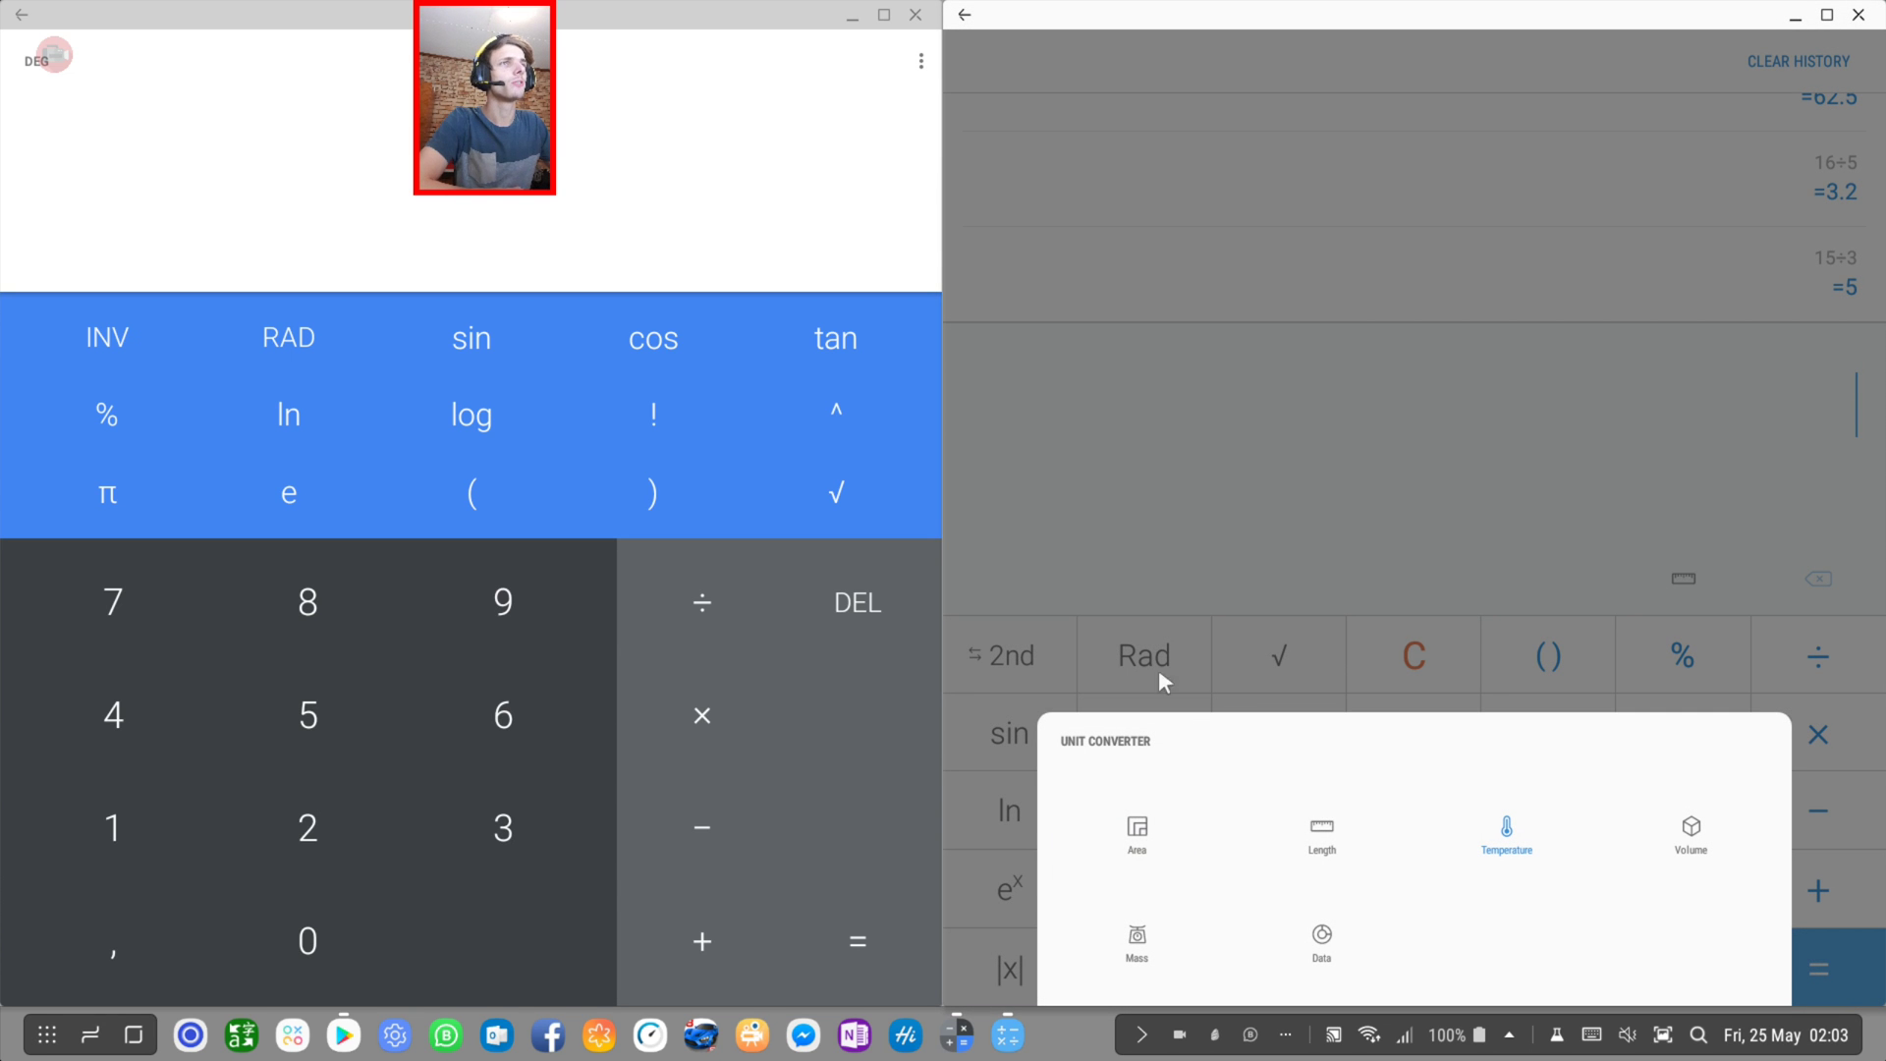
click(1179, 636)
click(307, 601)
click(307, 715)
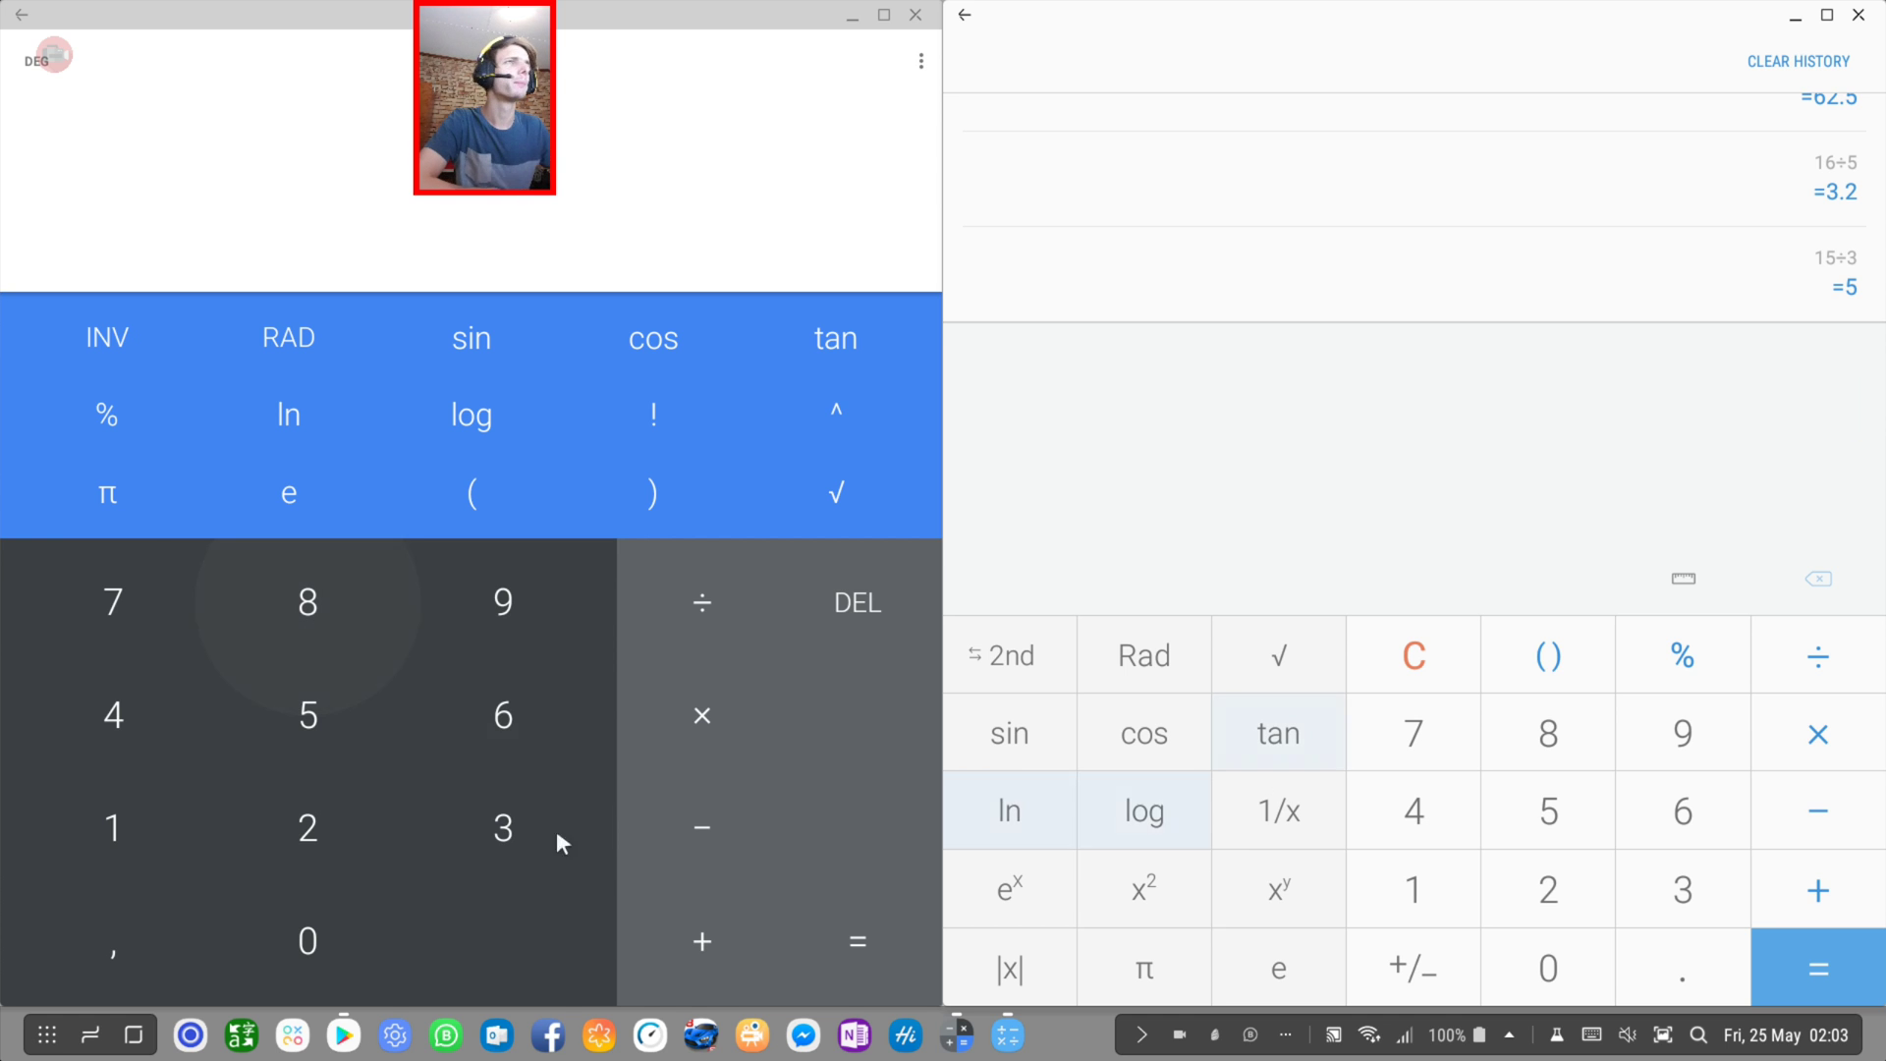
click(503, 829)
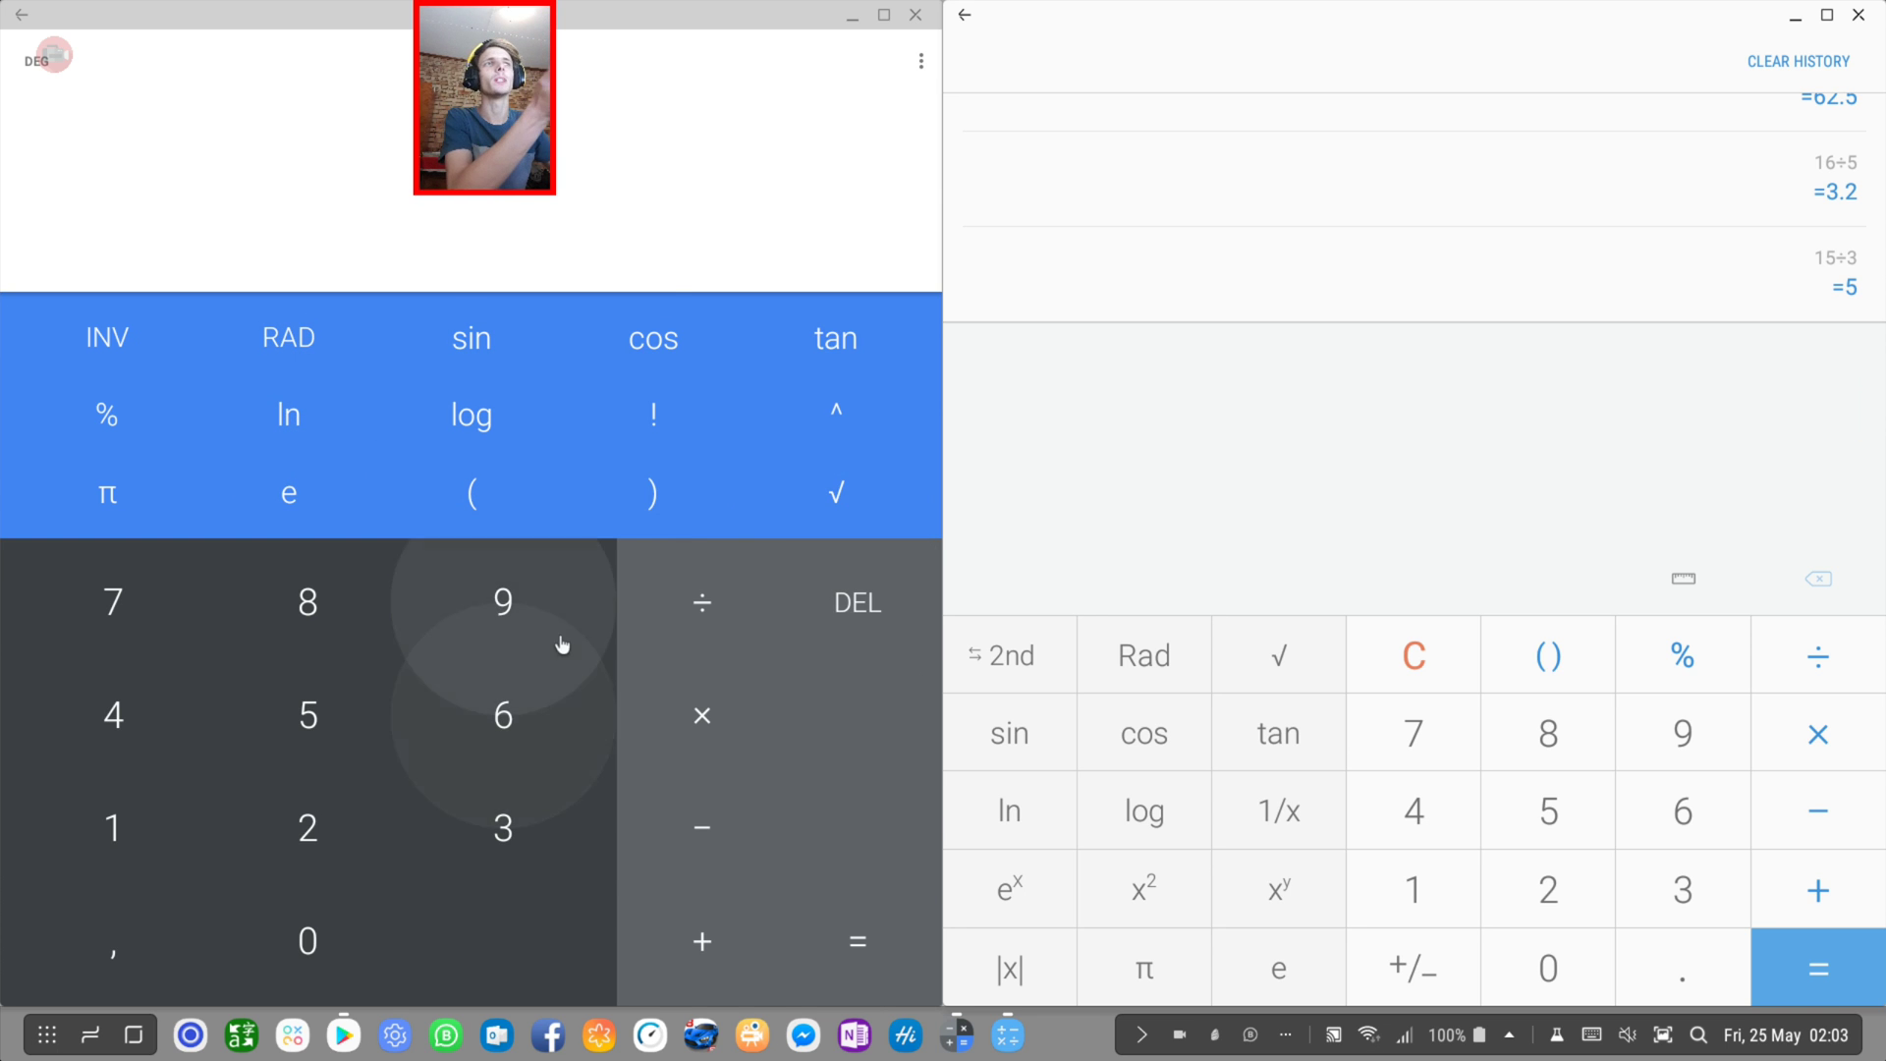
Switch Google Calculator to radians, maximize it, check its extra options, then close it
click(37, 61)
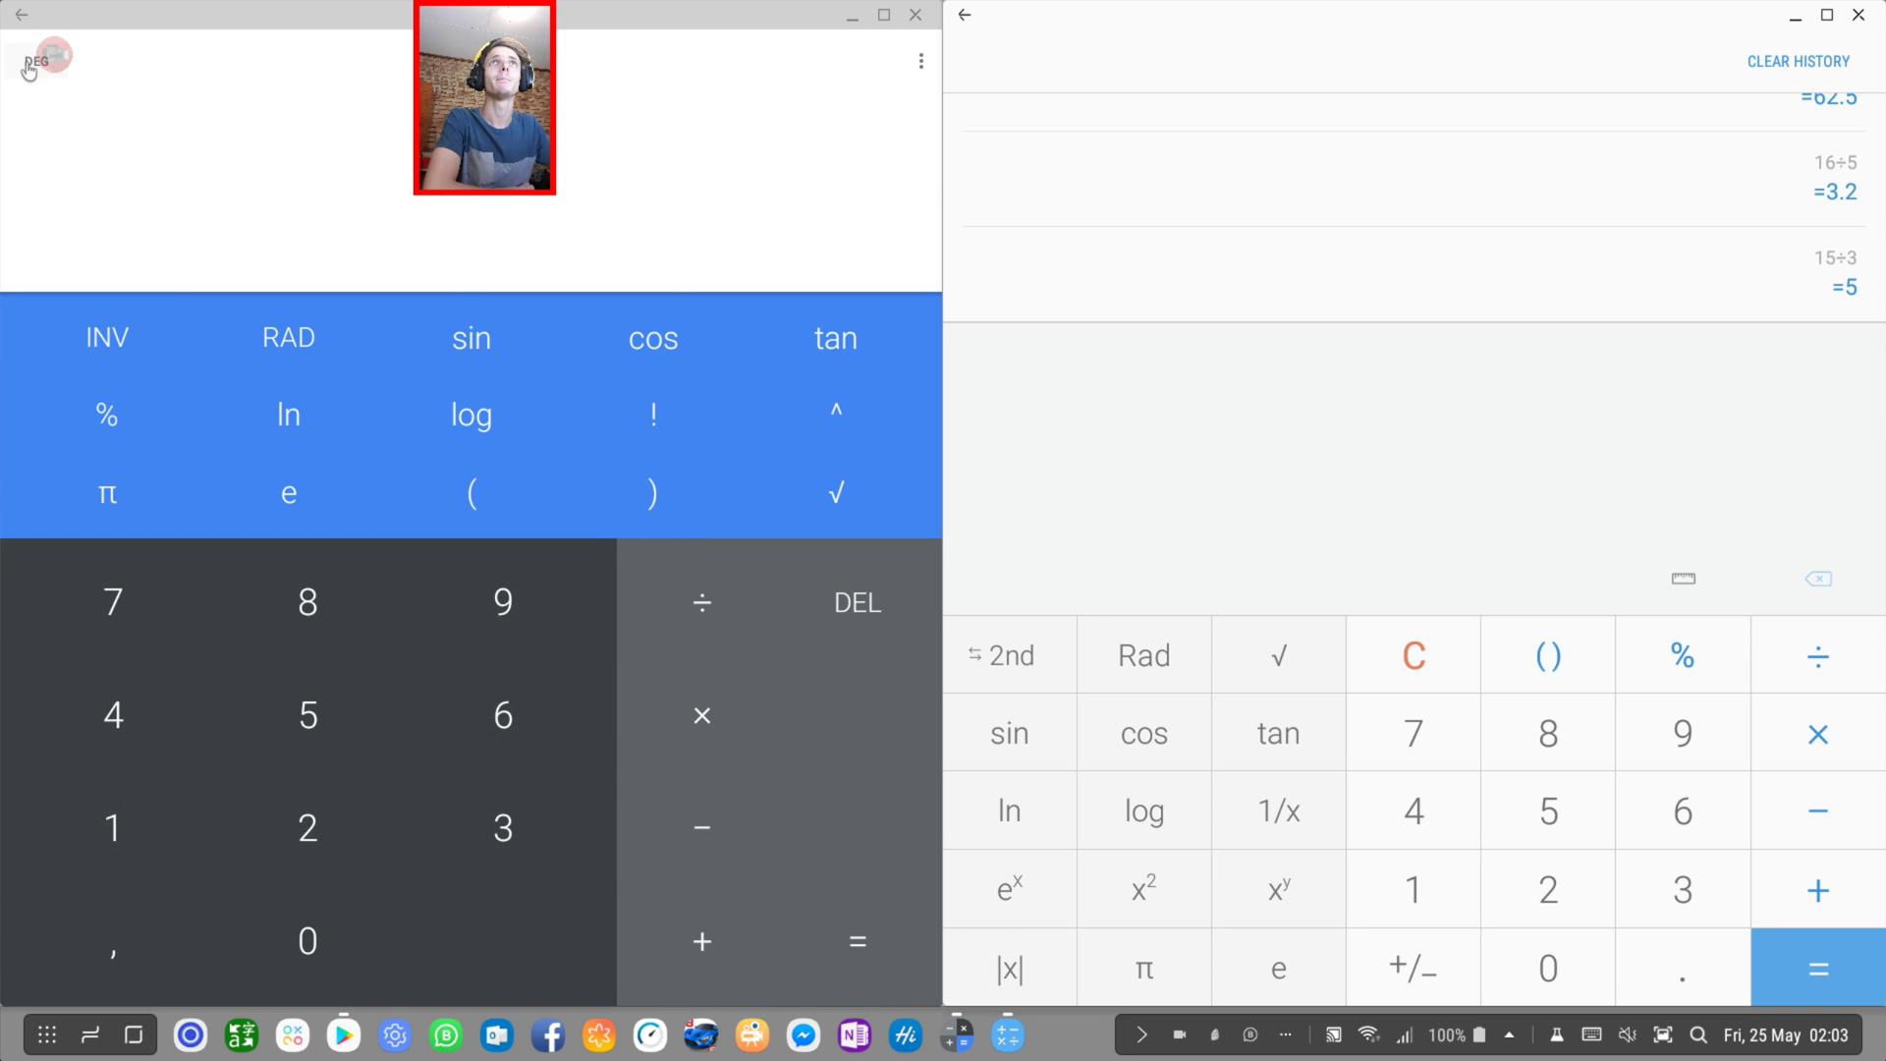
click(886, 18)
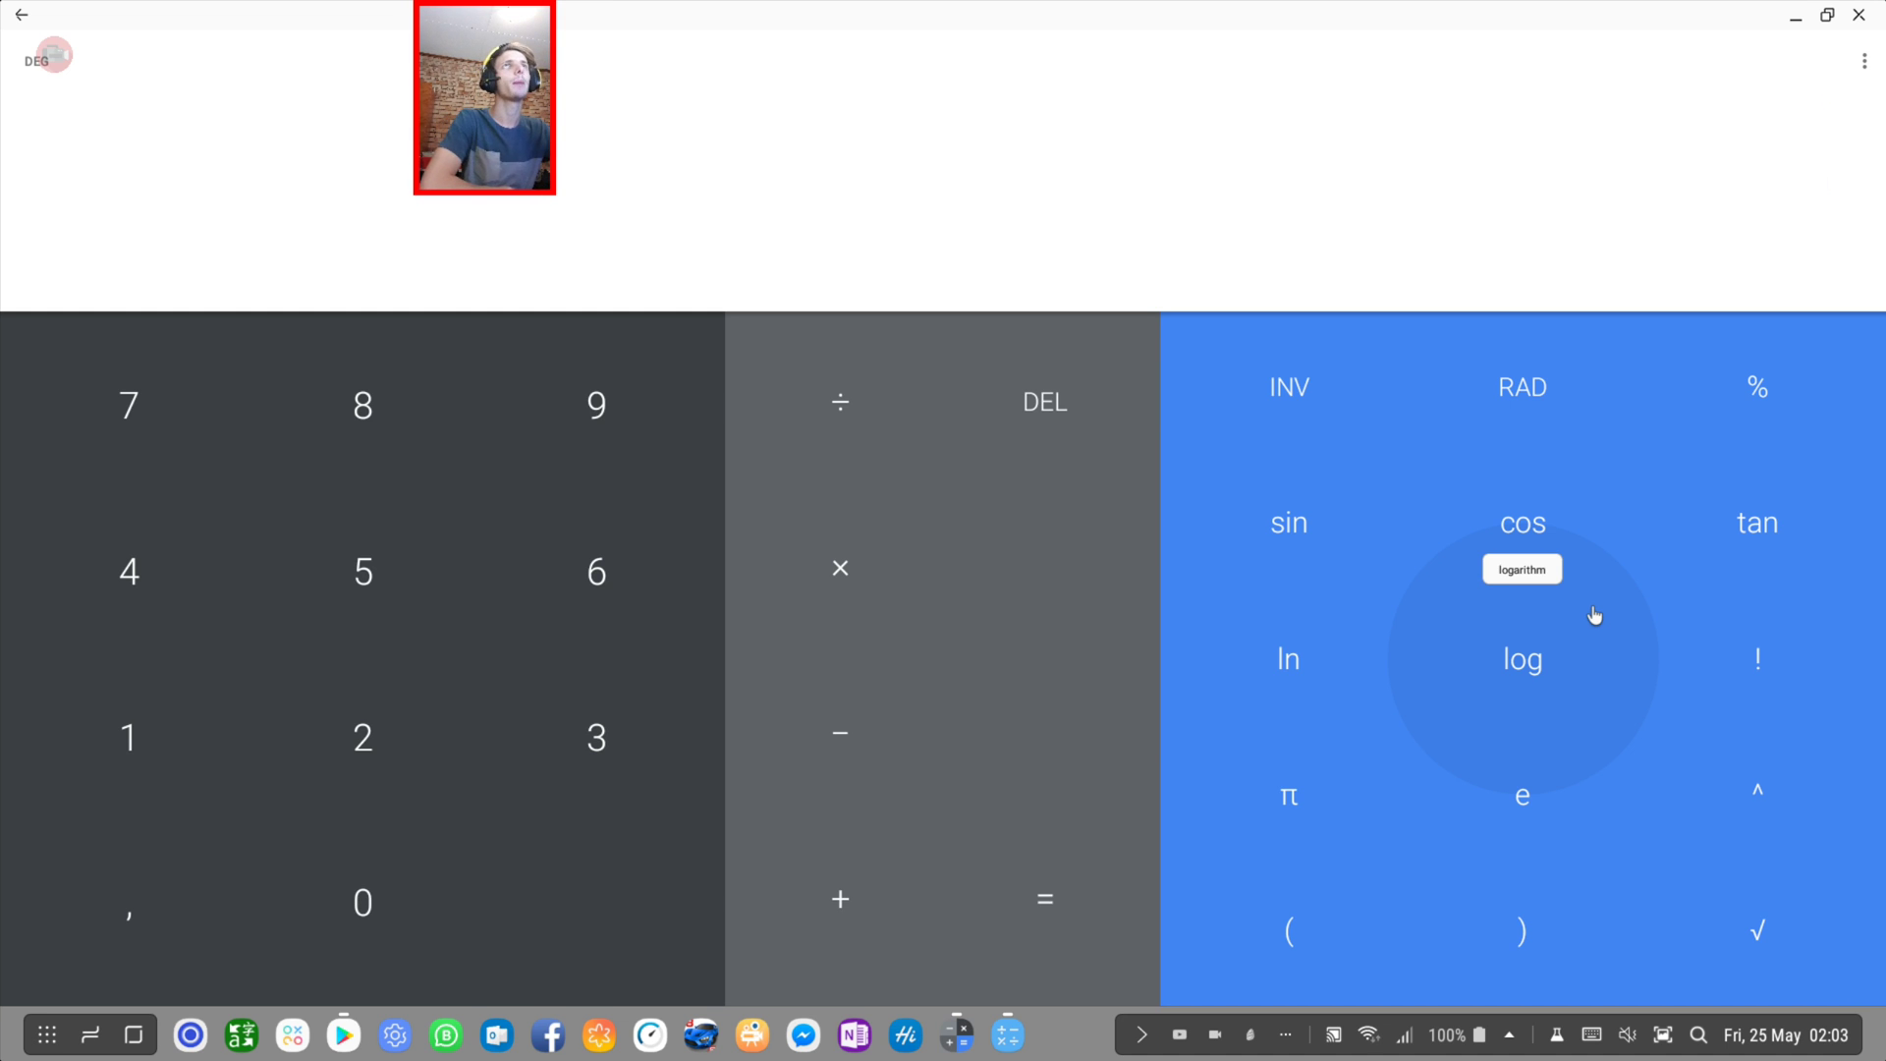
click(1866, 62)
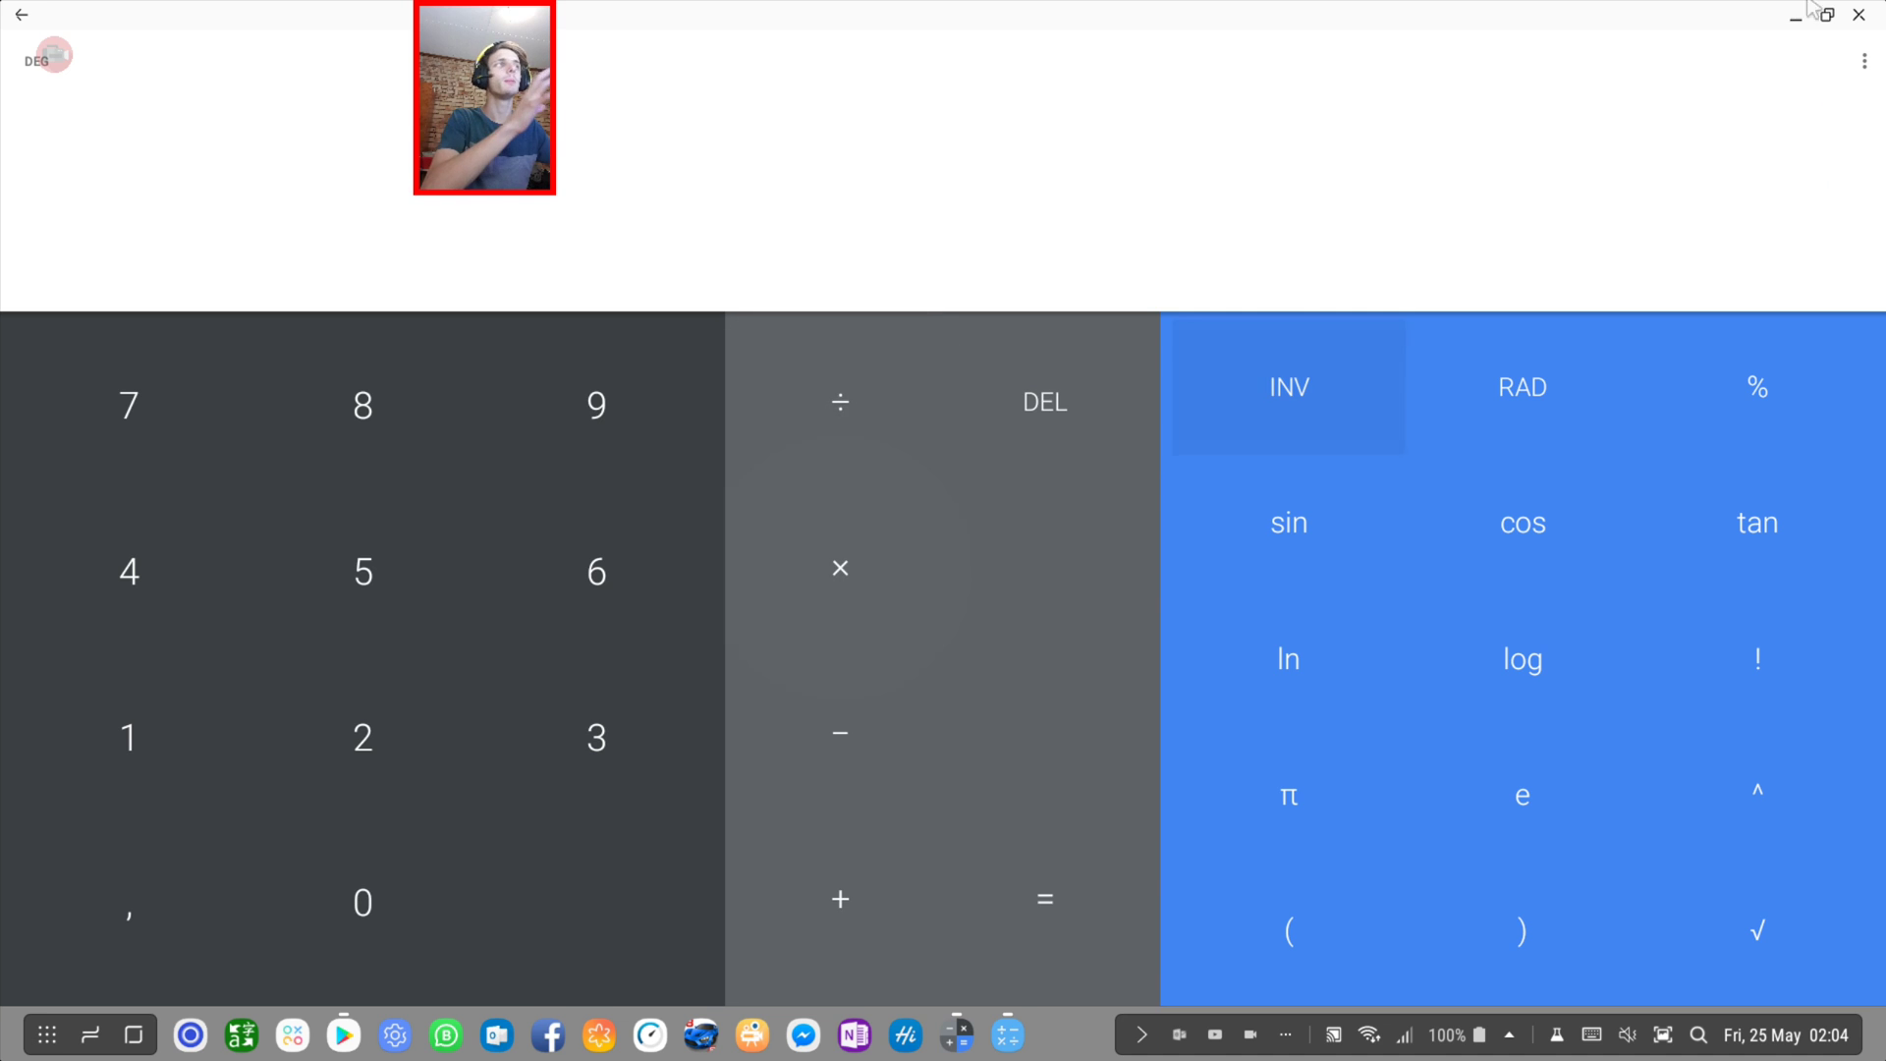
click(1860, 19)
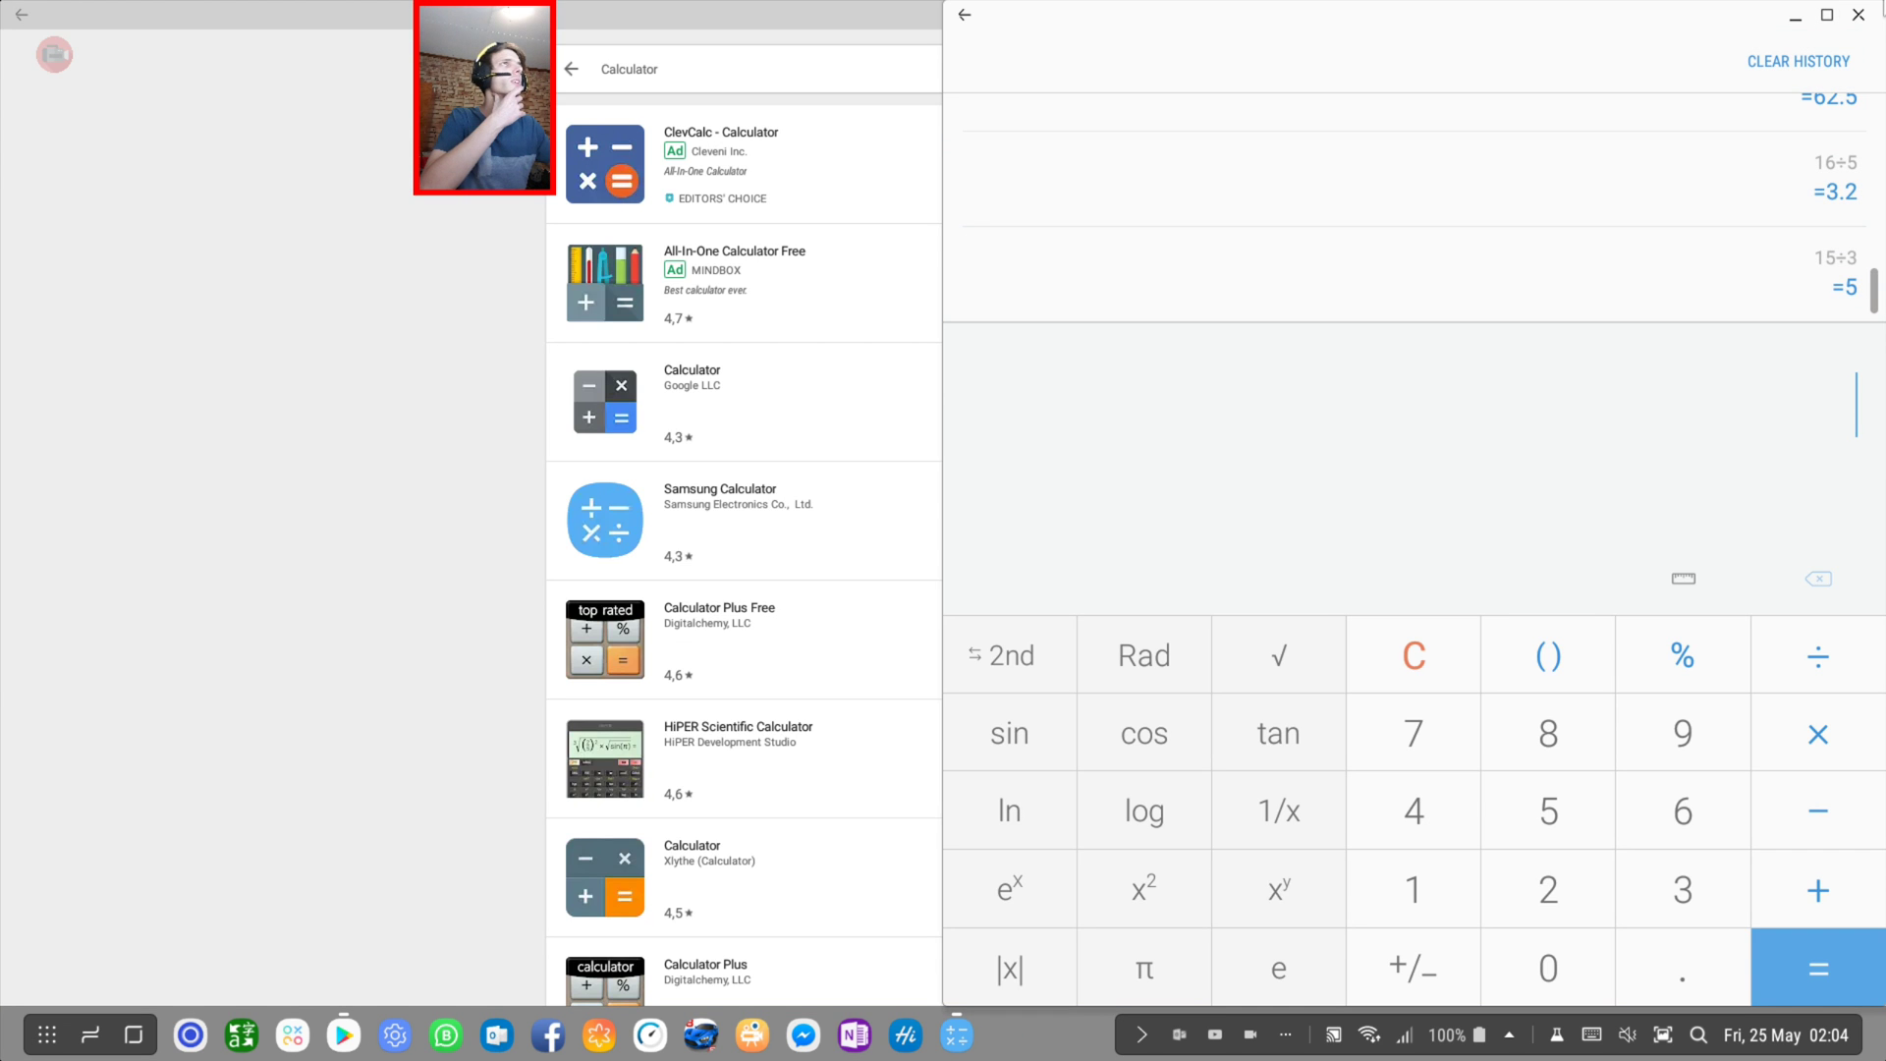
Maximize Samsung Calculator so its full calculation history shows beside the keypad
click(1830, 18)
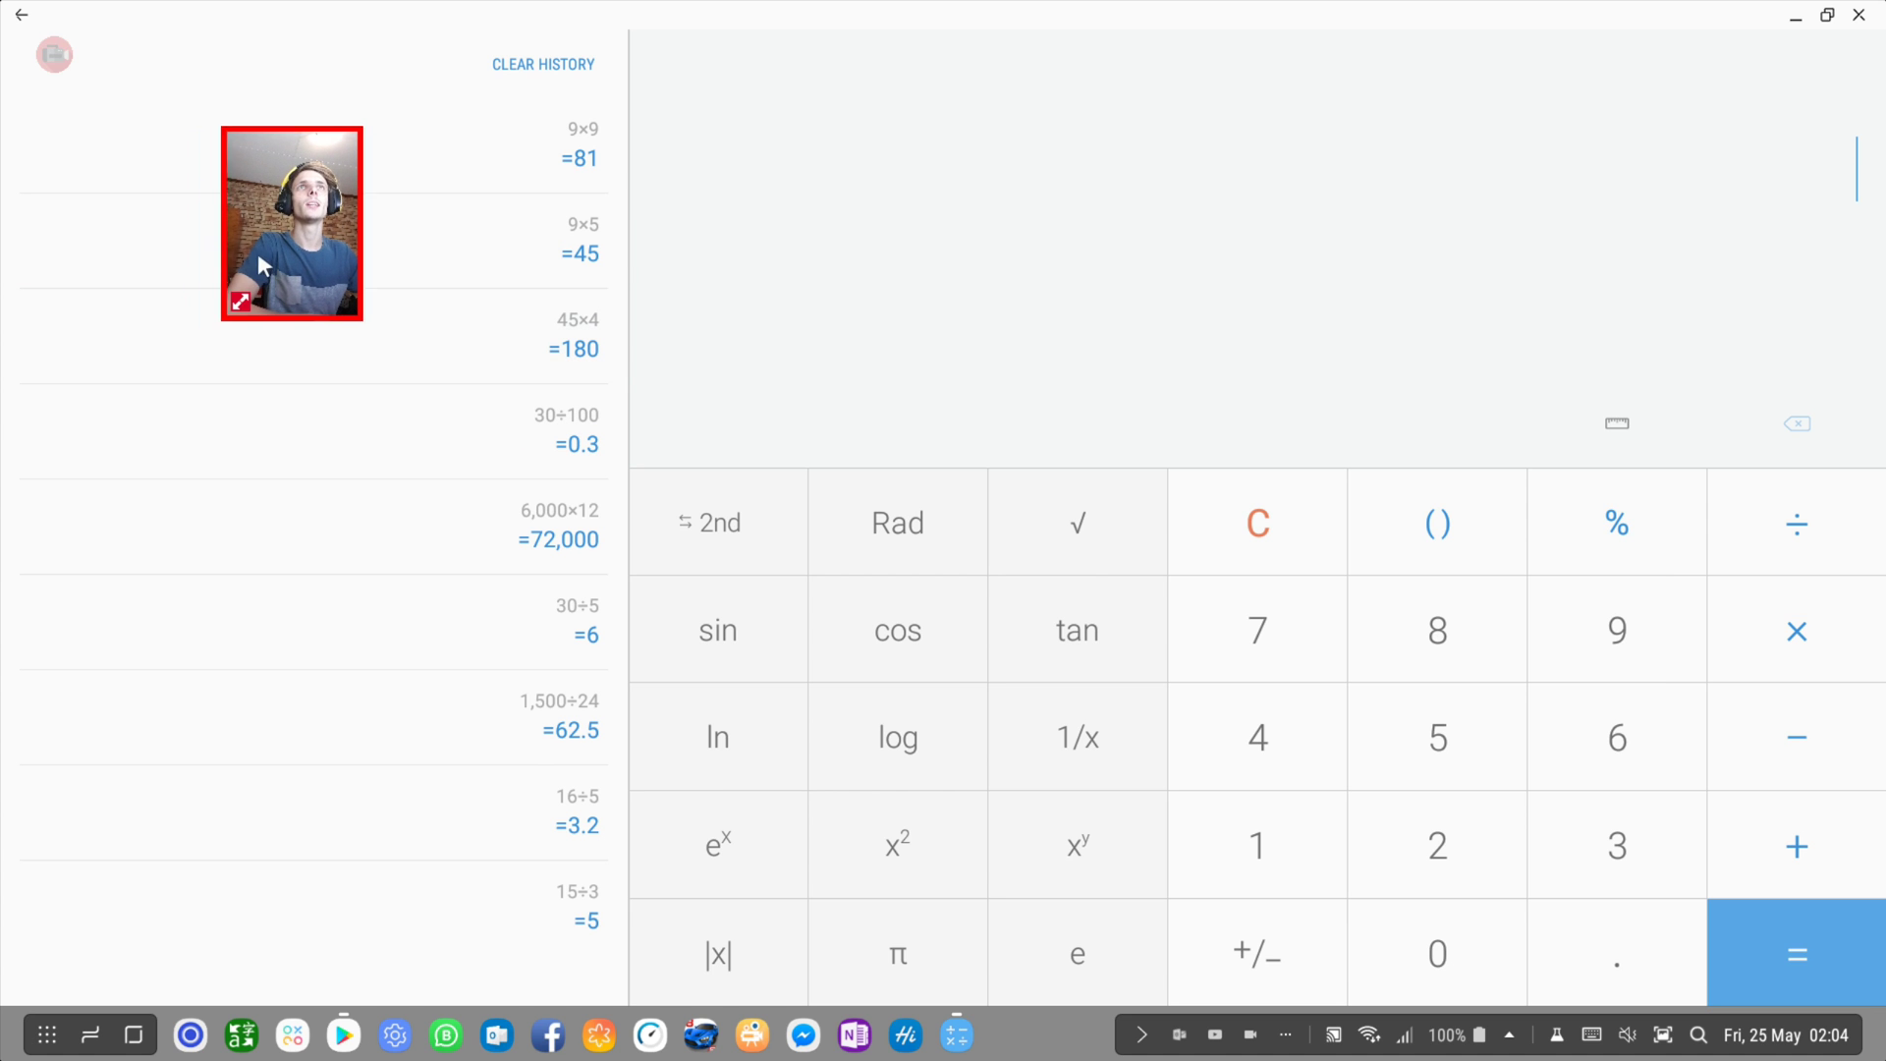
click(246, 303)
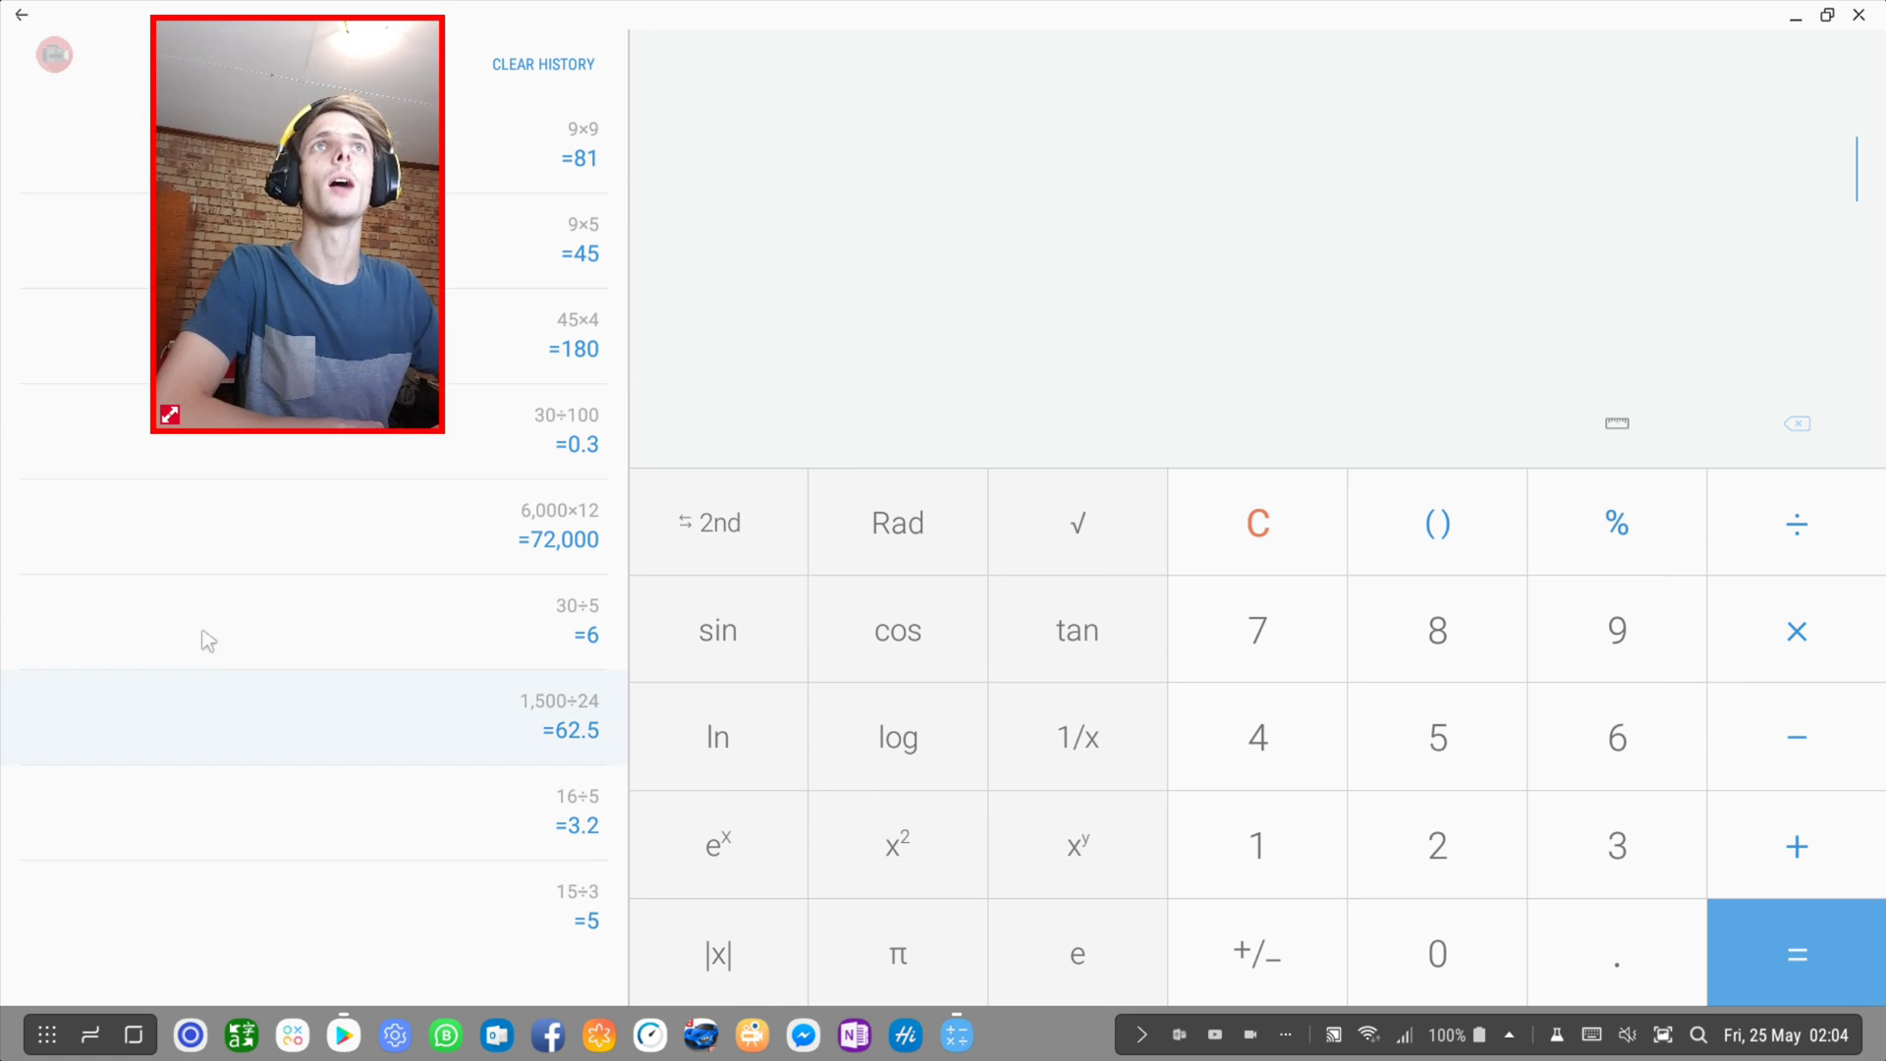
drag(296, 265, 145, 795)
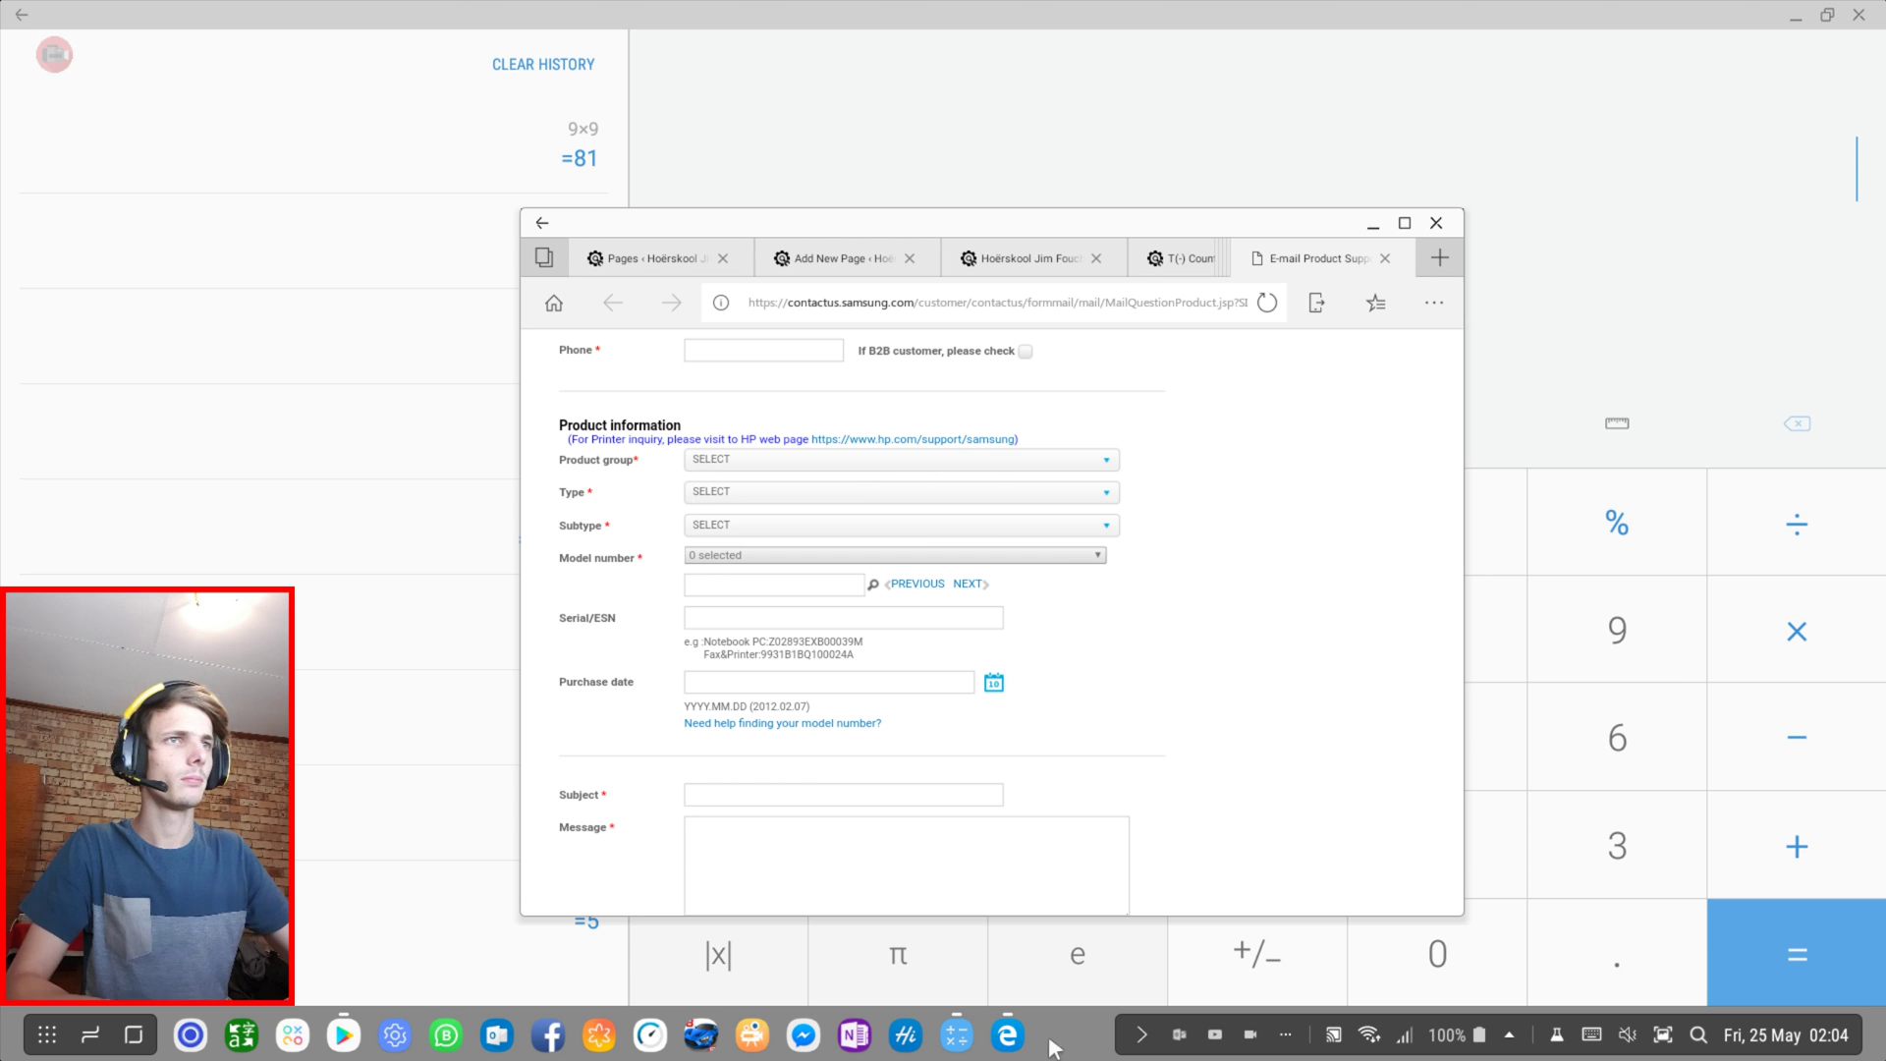
Search Bing in Edge for 'Windows 10 Calculator'
right_click(1012, 1035)
click(1046, 999)
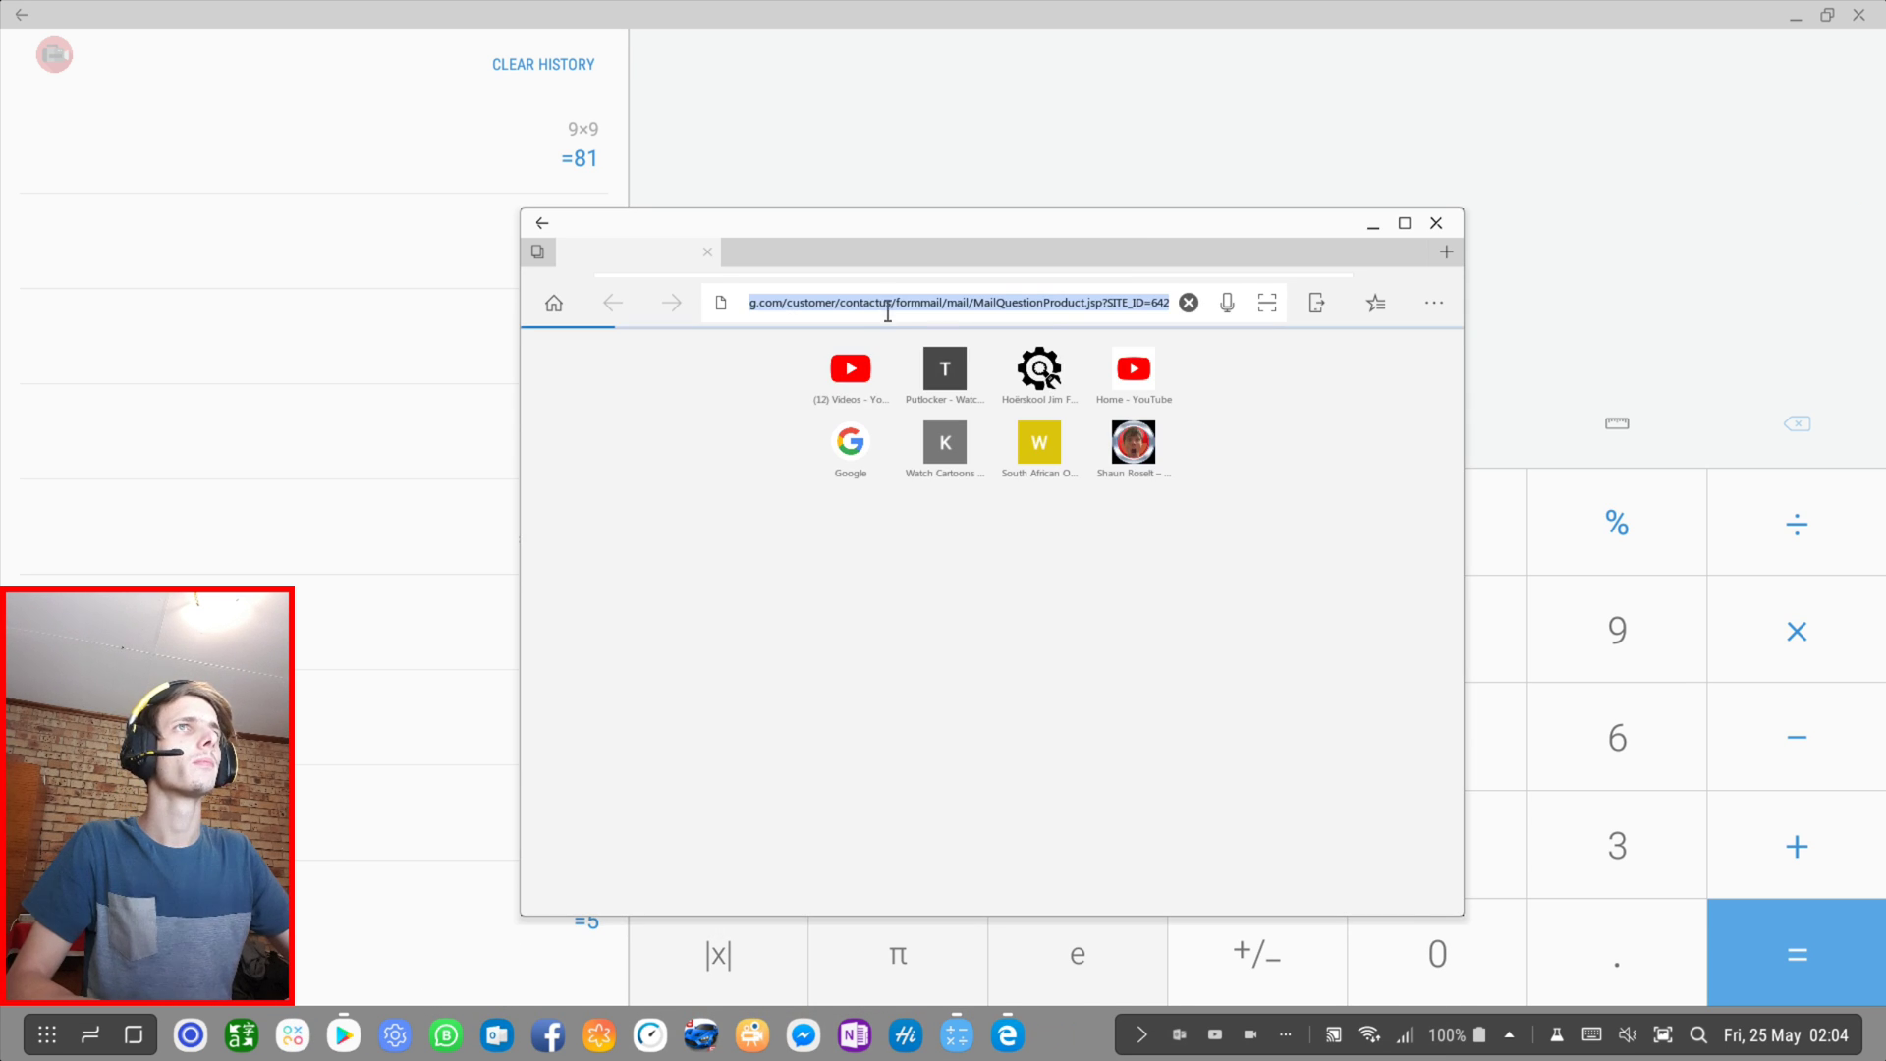
text(Windows 10 Calculatio)
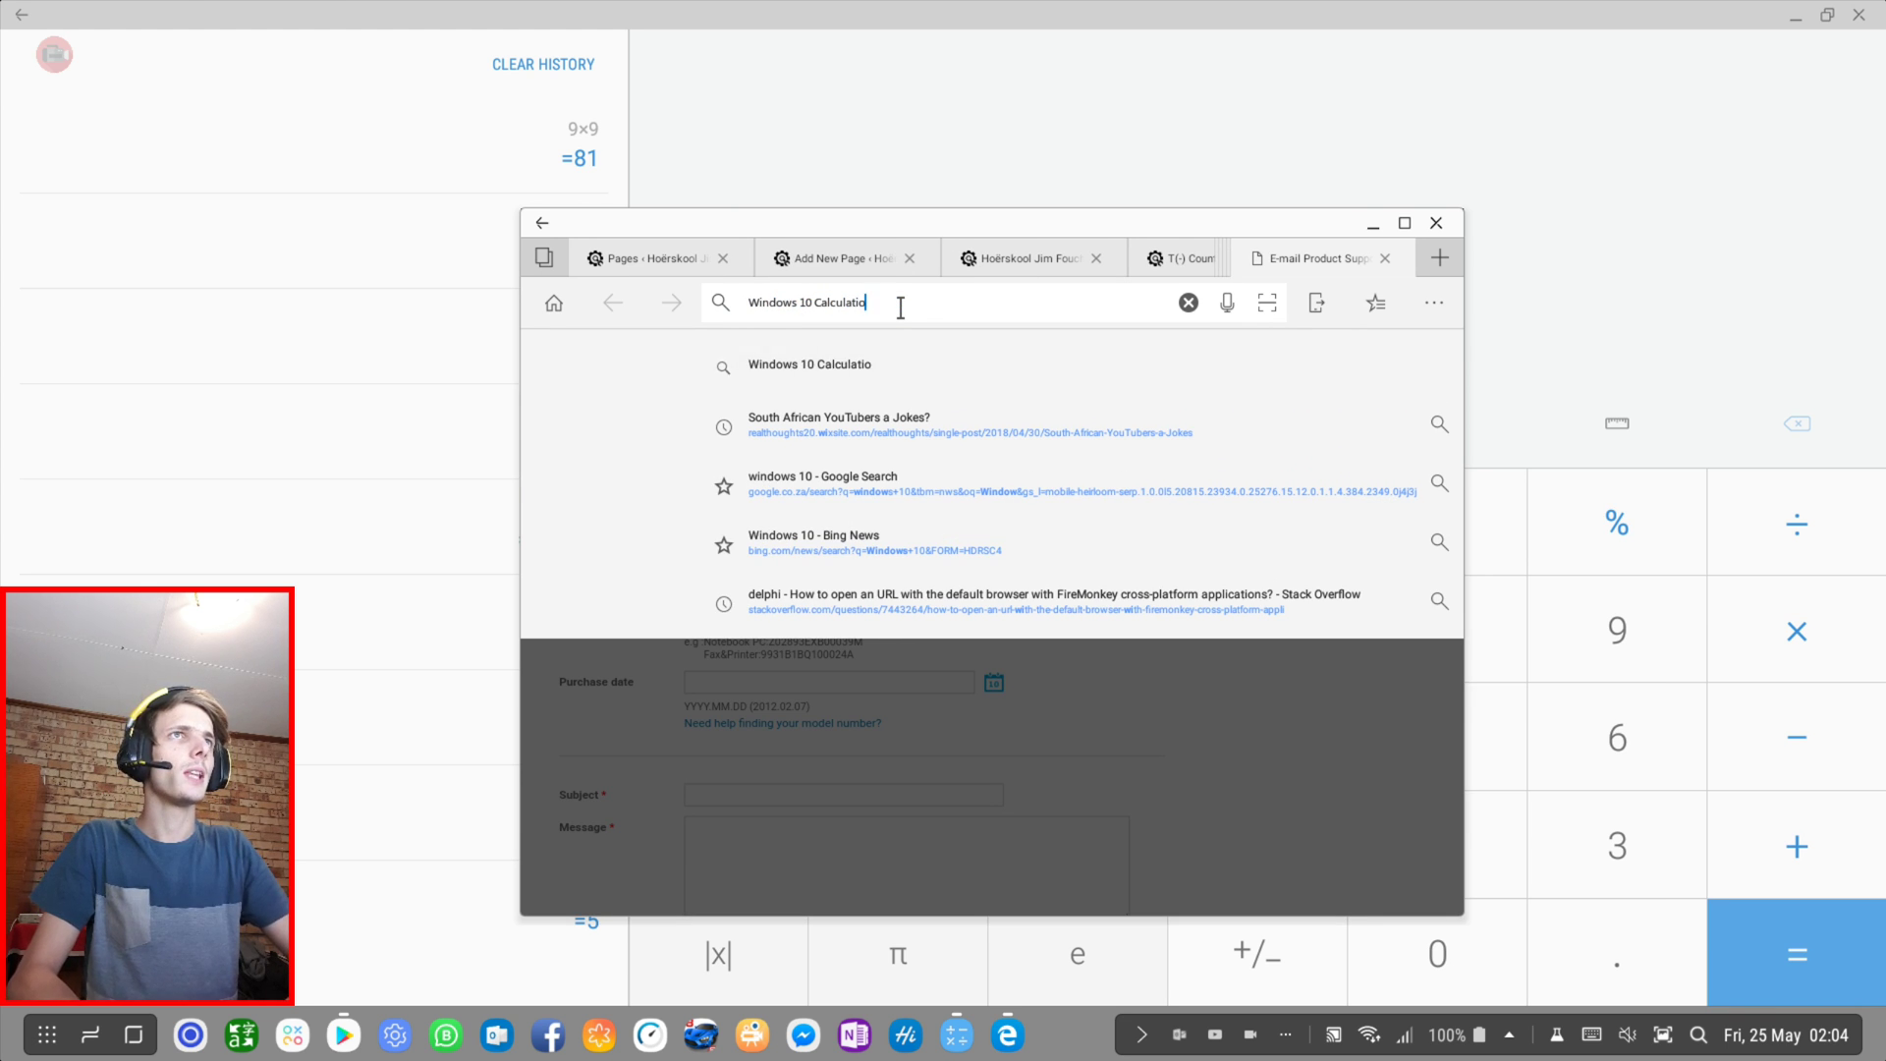
key(Down)
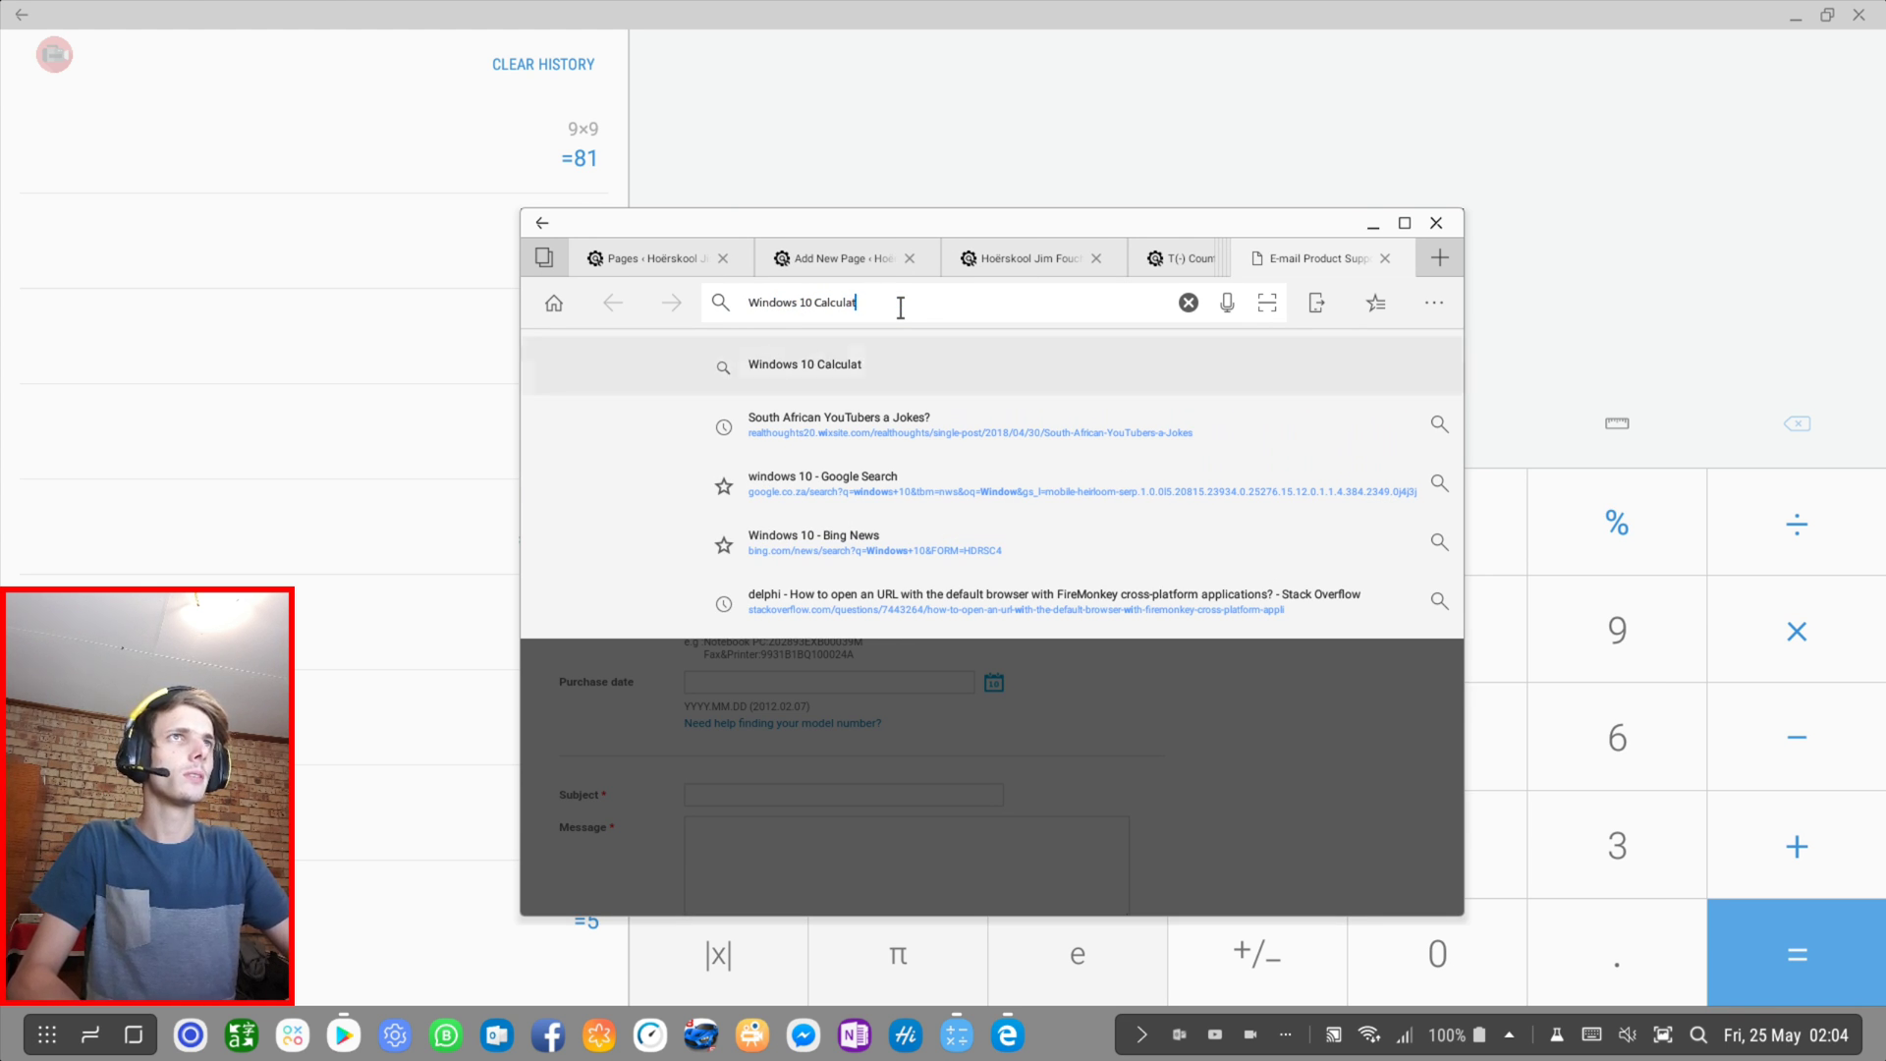
text(r)
key(Return)
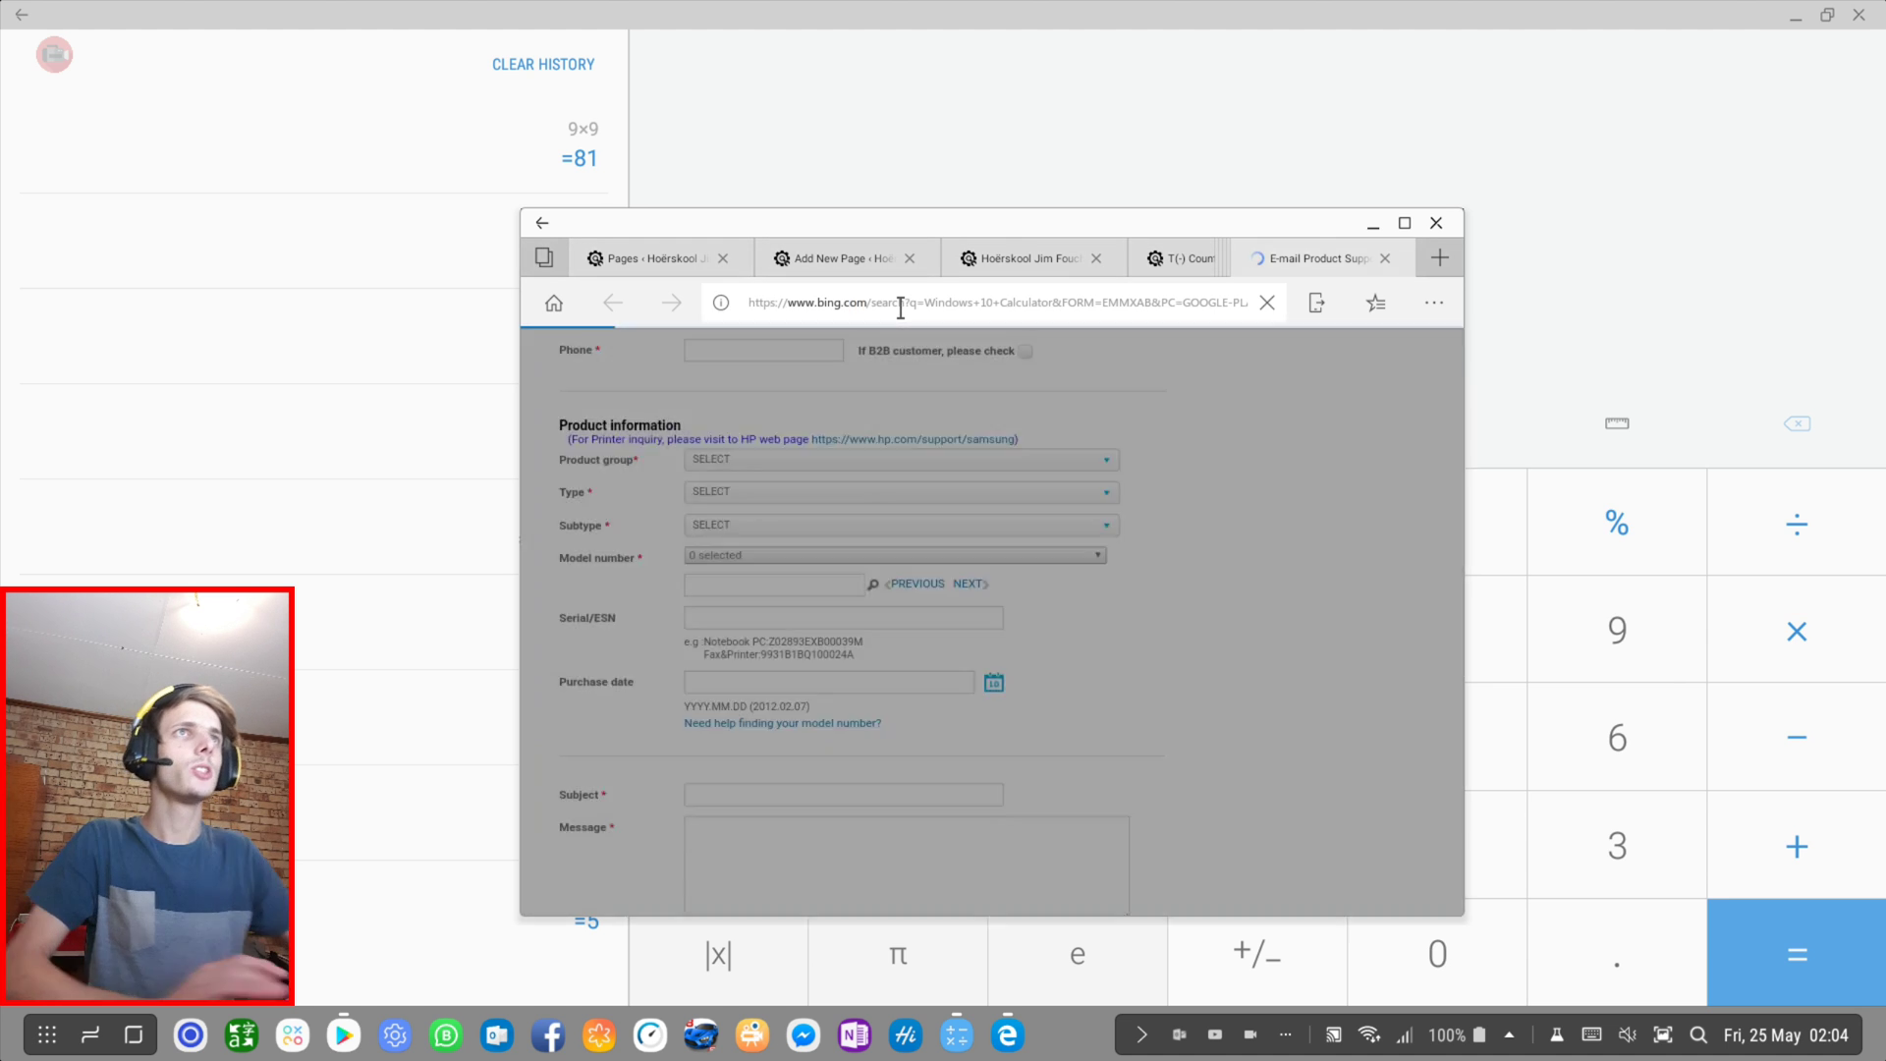
Maximize Edge, enlarge the two-calculator image result, then minimize the browser
click(1404, 224)
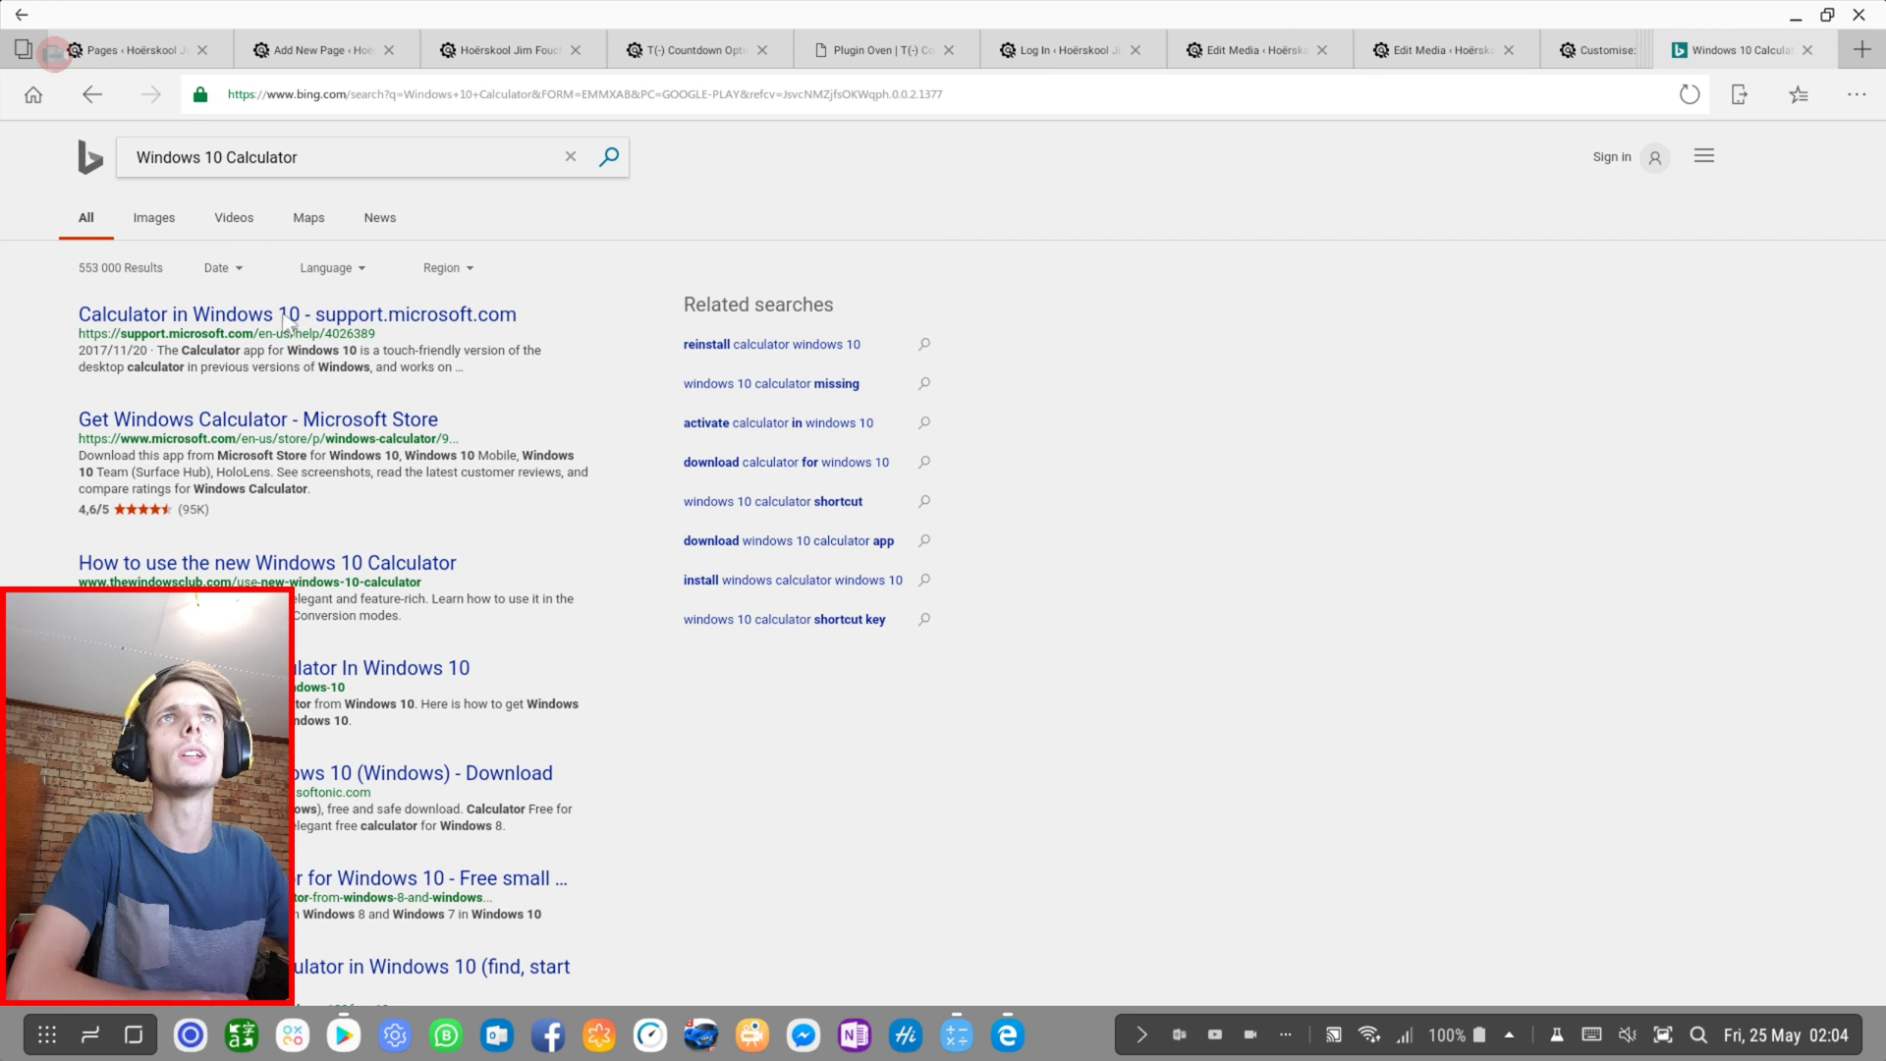
click(153, 217)
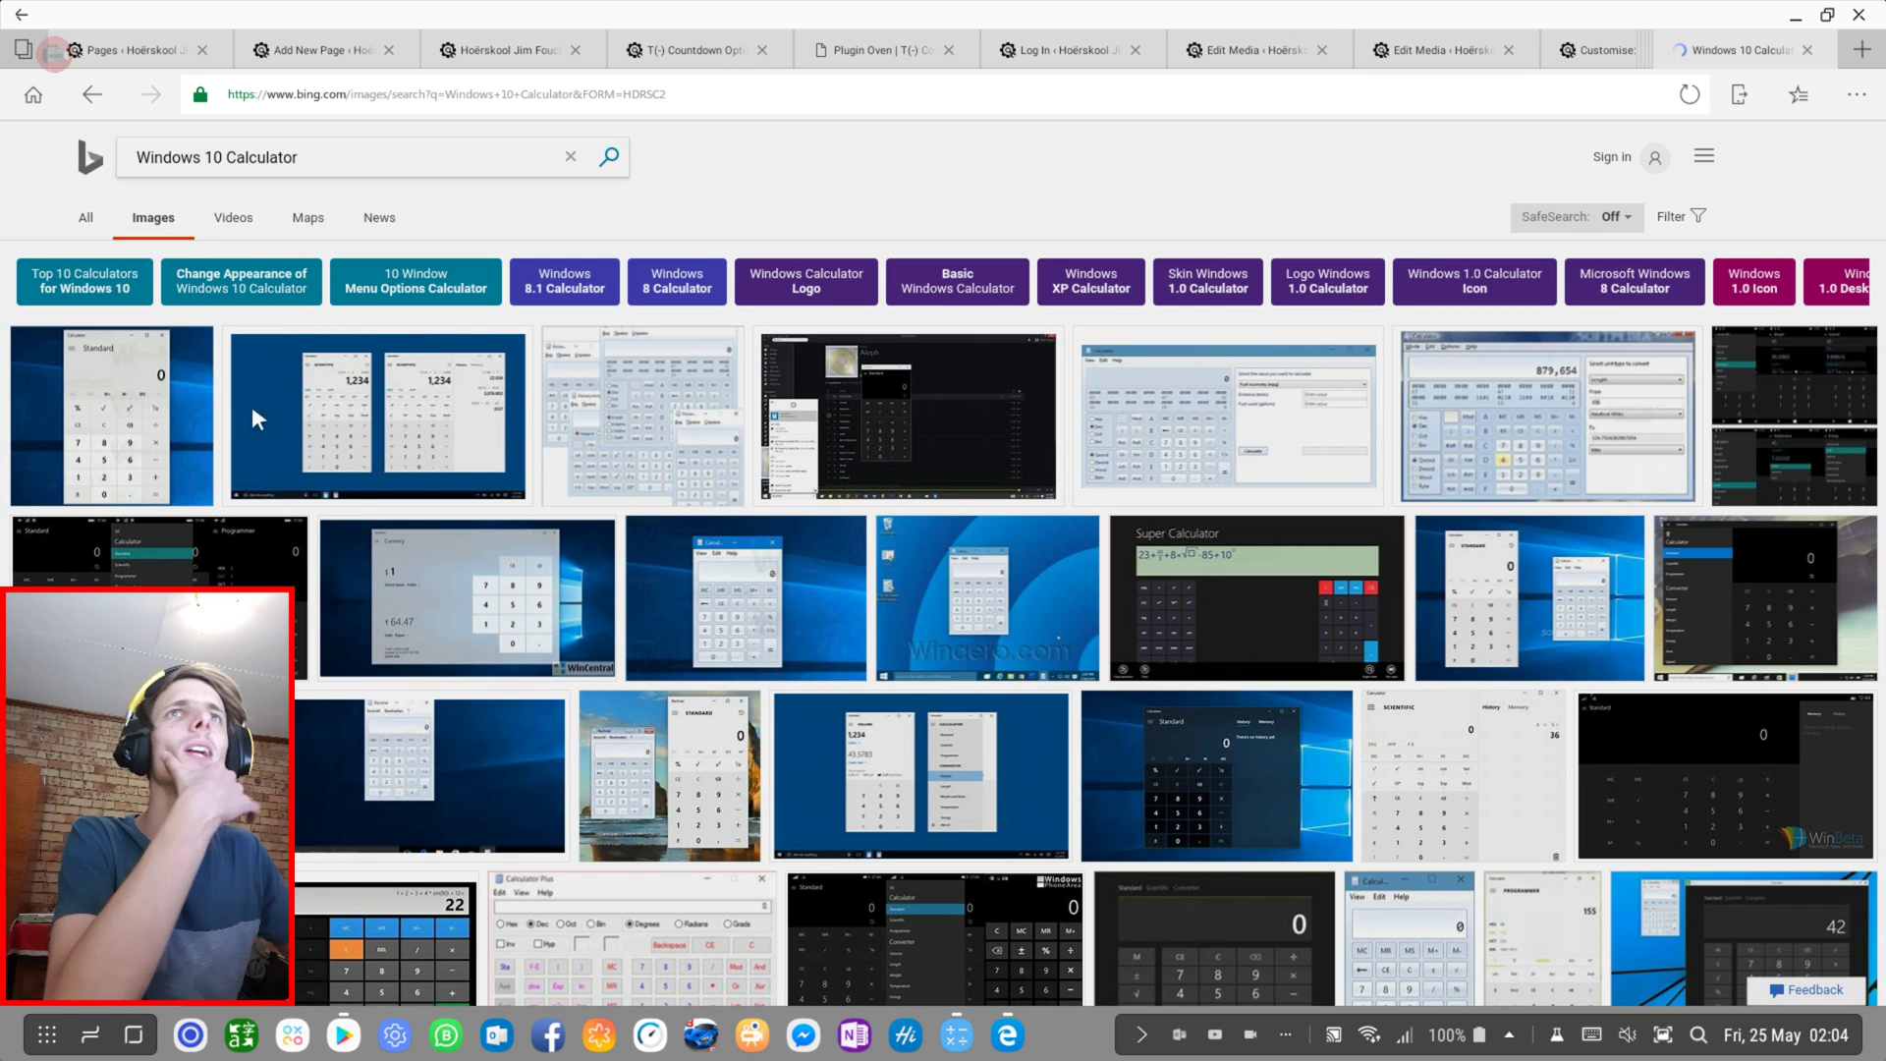
click(377, 416)
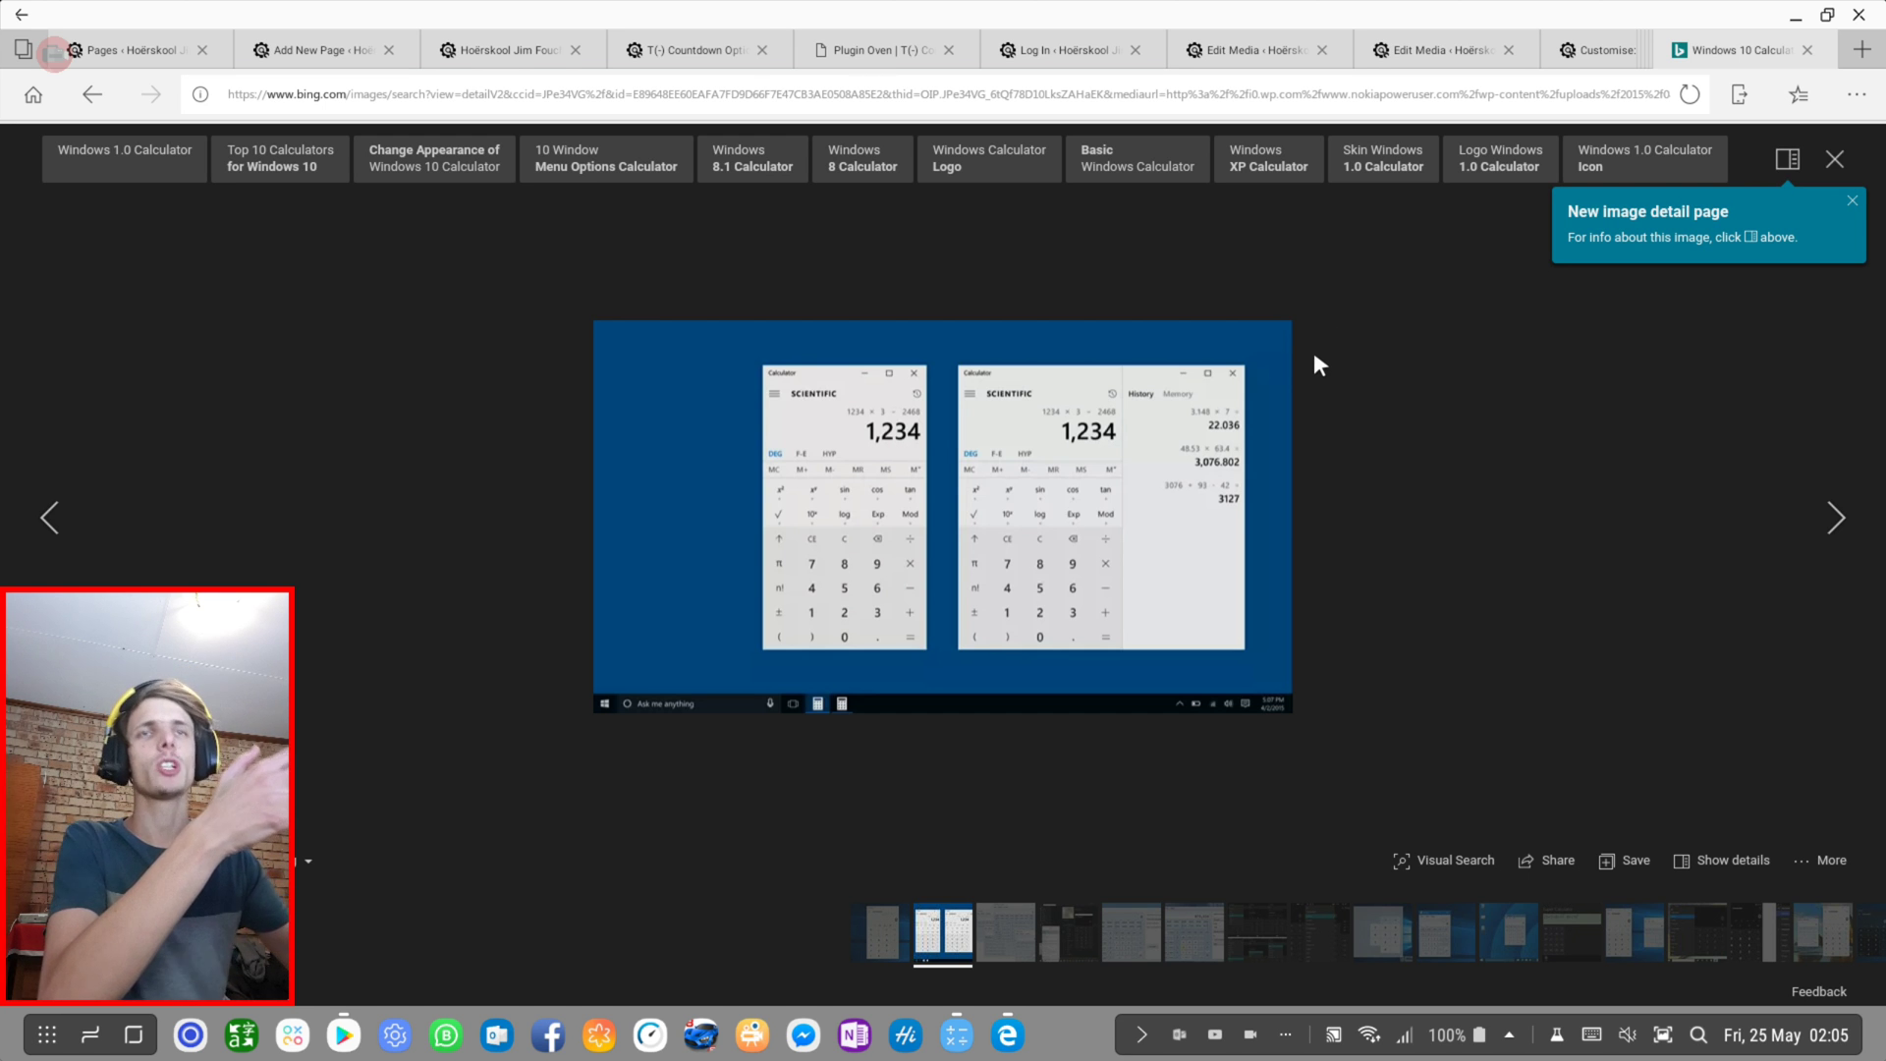
click(1801, 18)
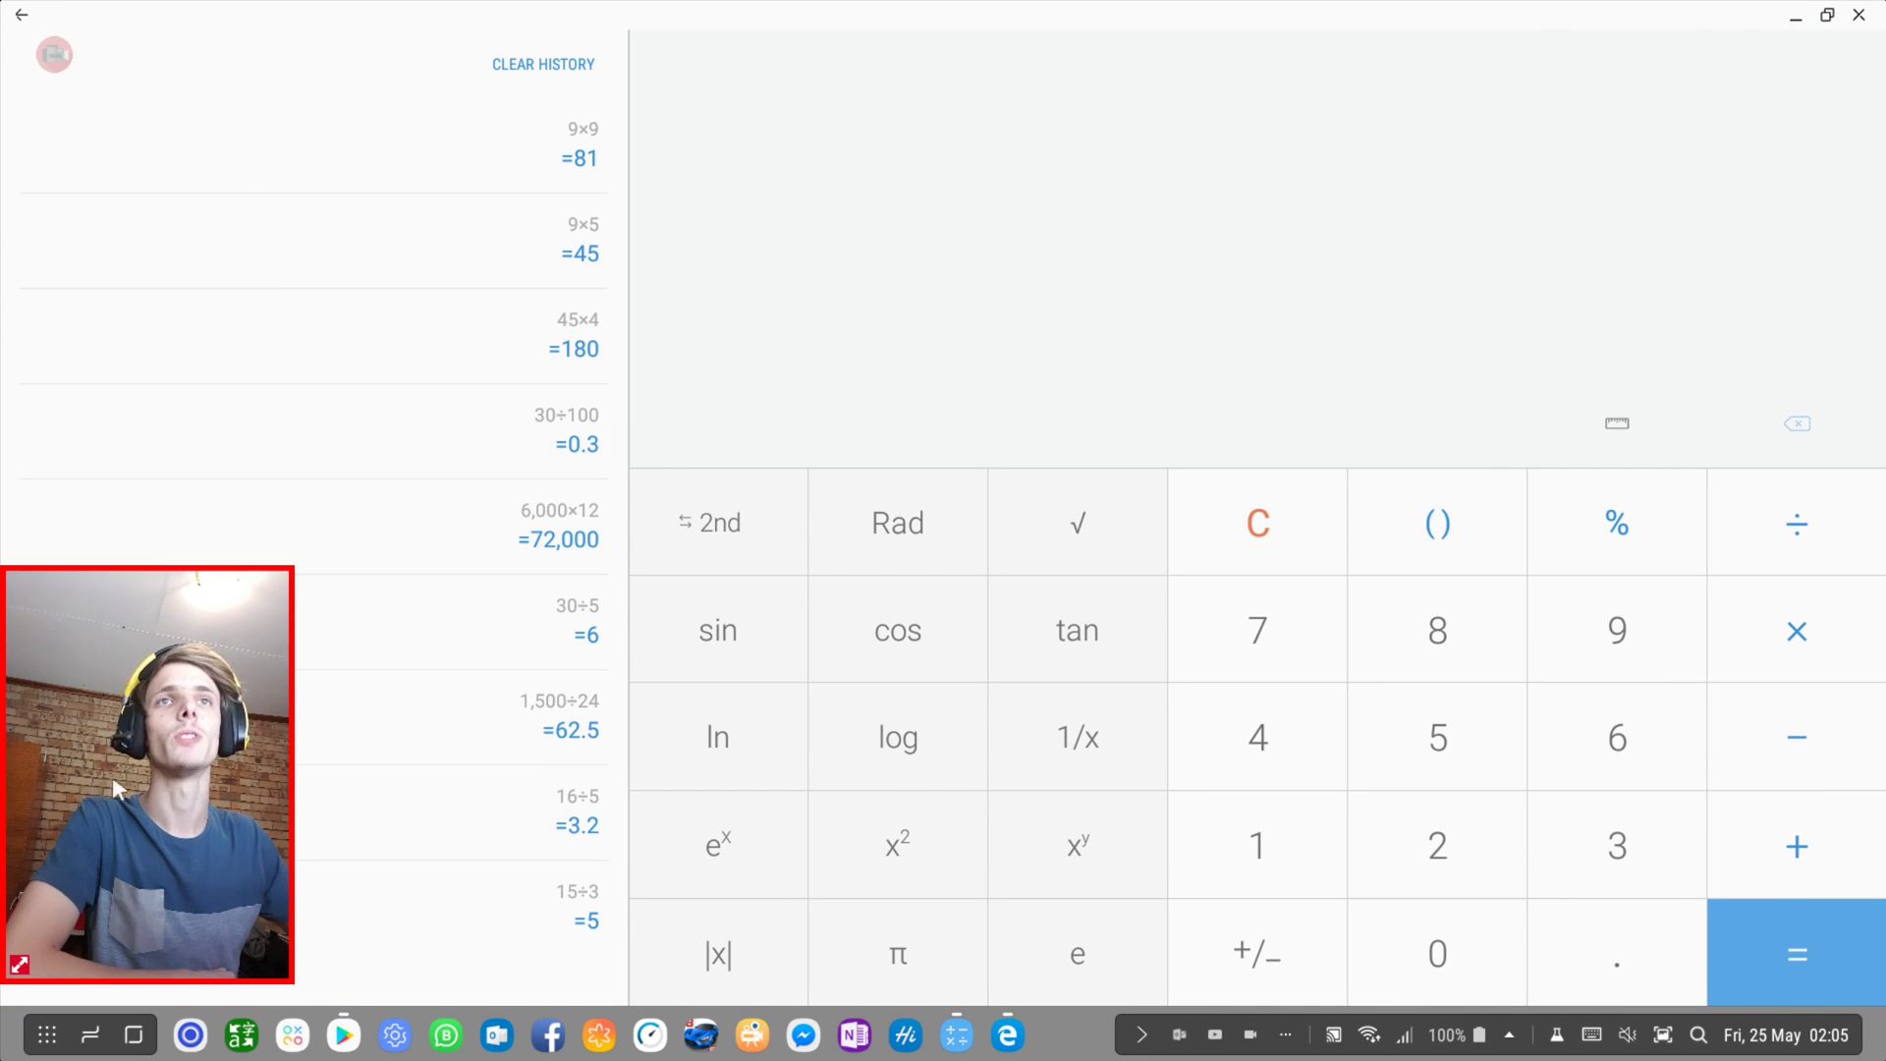
Restore the Play Store's calculator search results from the DeX taskbar
mouse_move(171, 748)
mouse_down()
mouse_move(259, 736)
mouse_move(4, 915)
mouse_up()
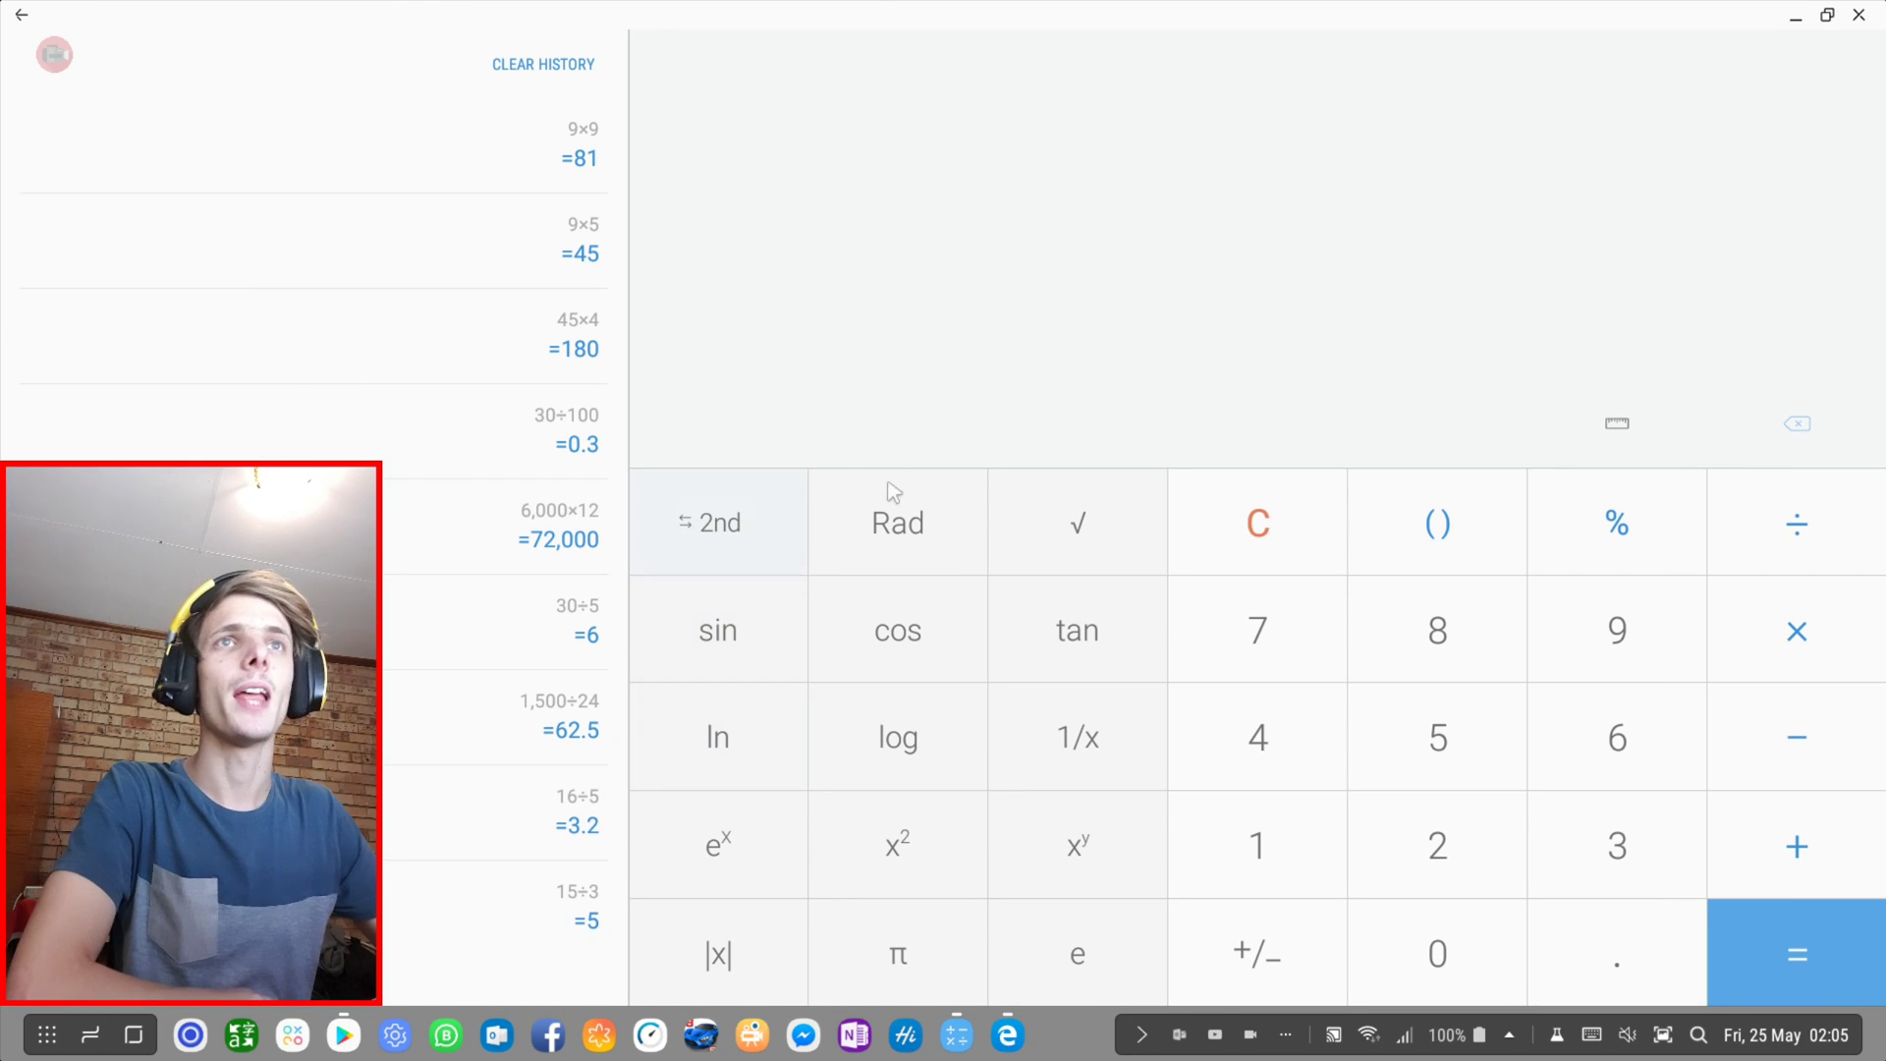
Open Google Calculator's Play Store page and submit a two-star rating
click(344, 1034)
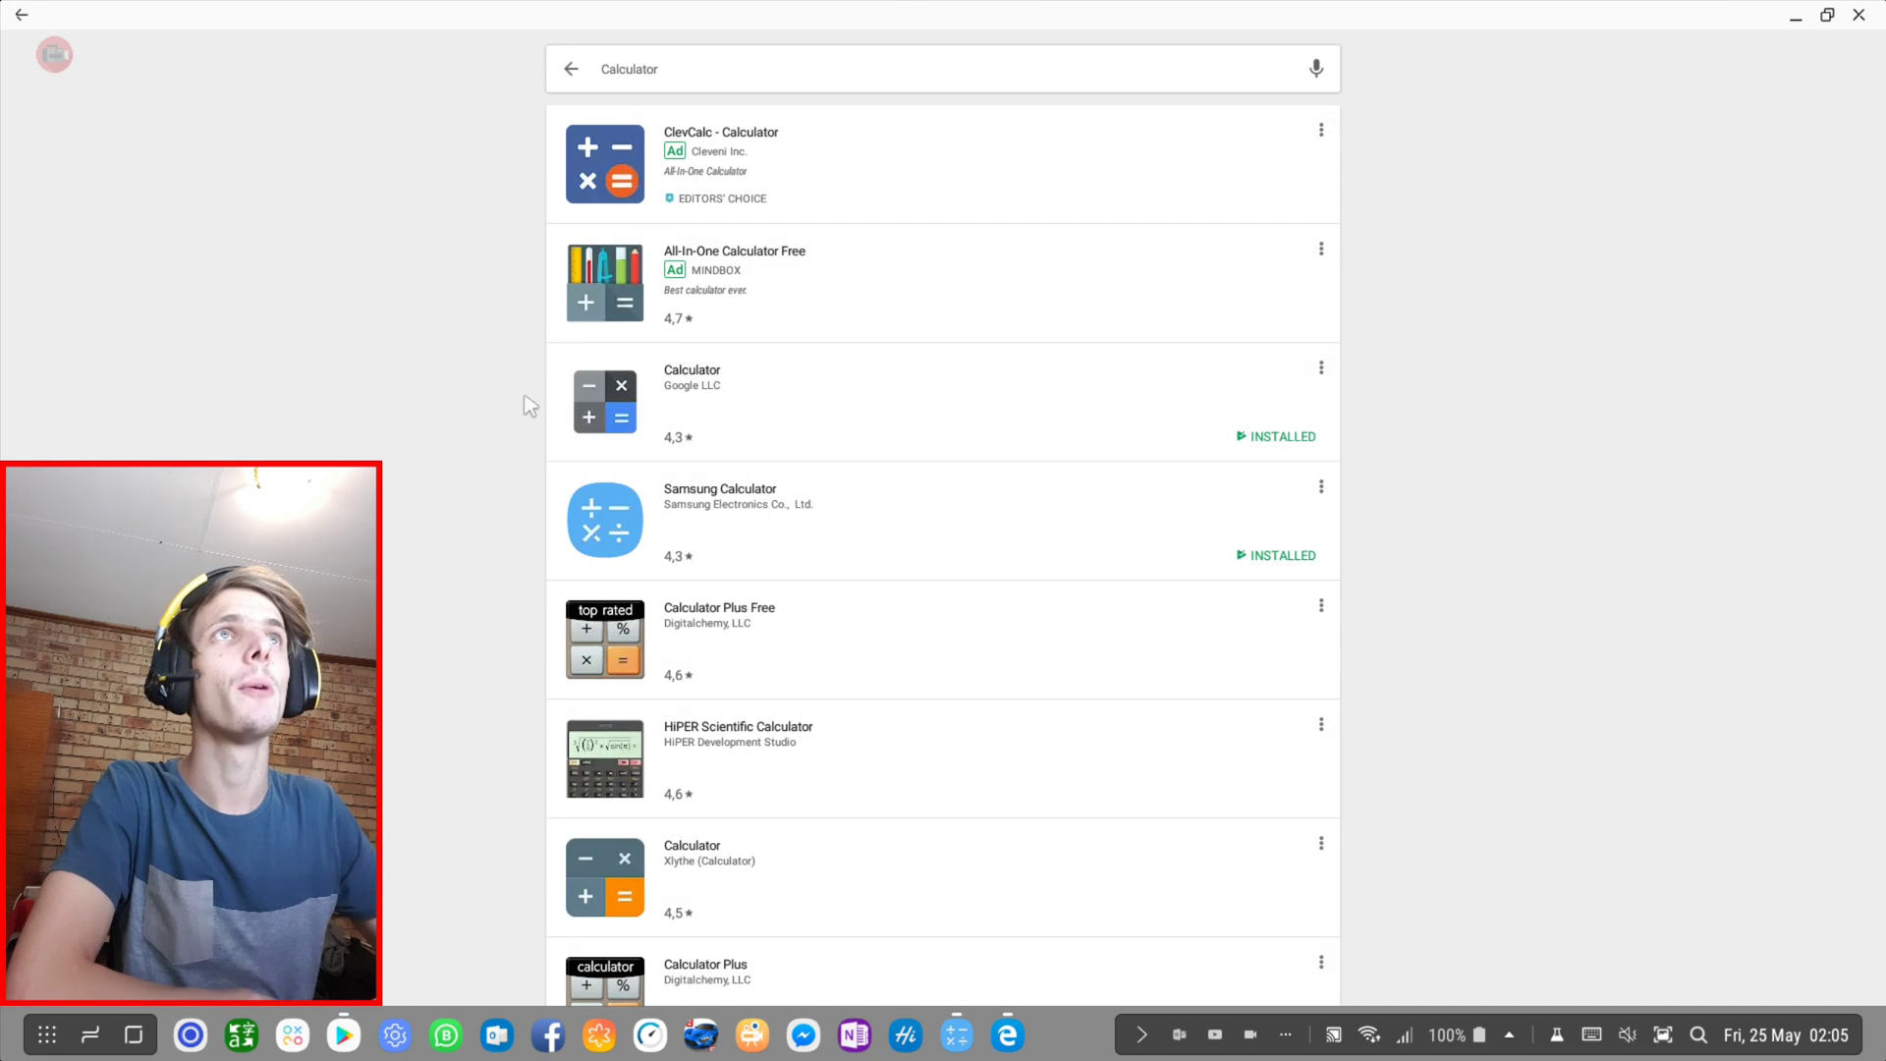
click(855, 387)
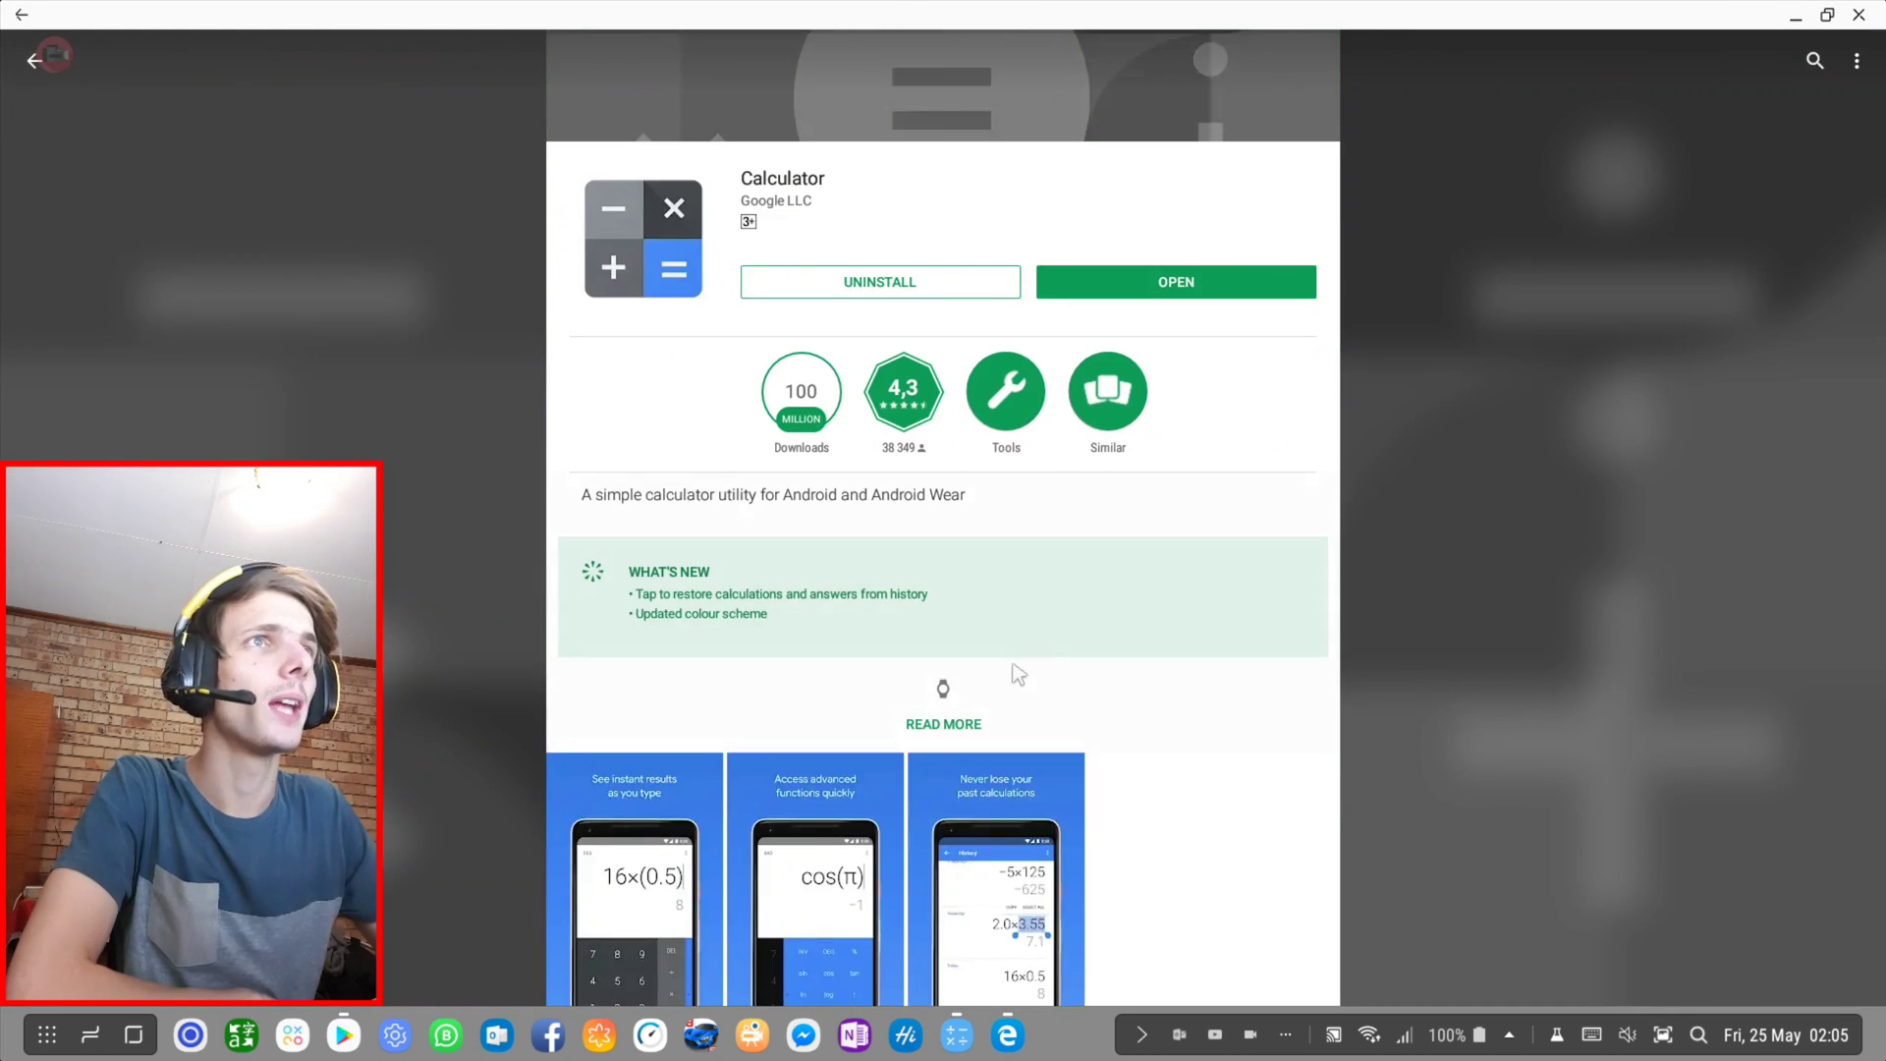
scroll(967, 329, down, 8)
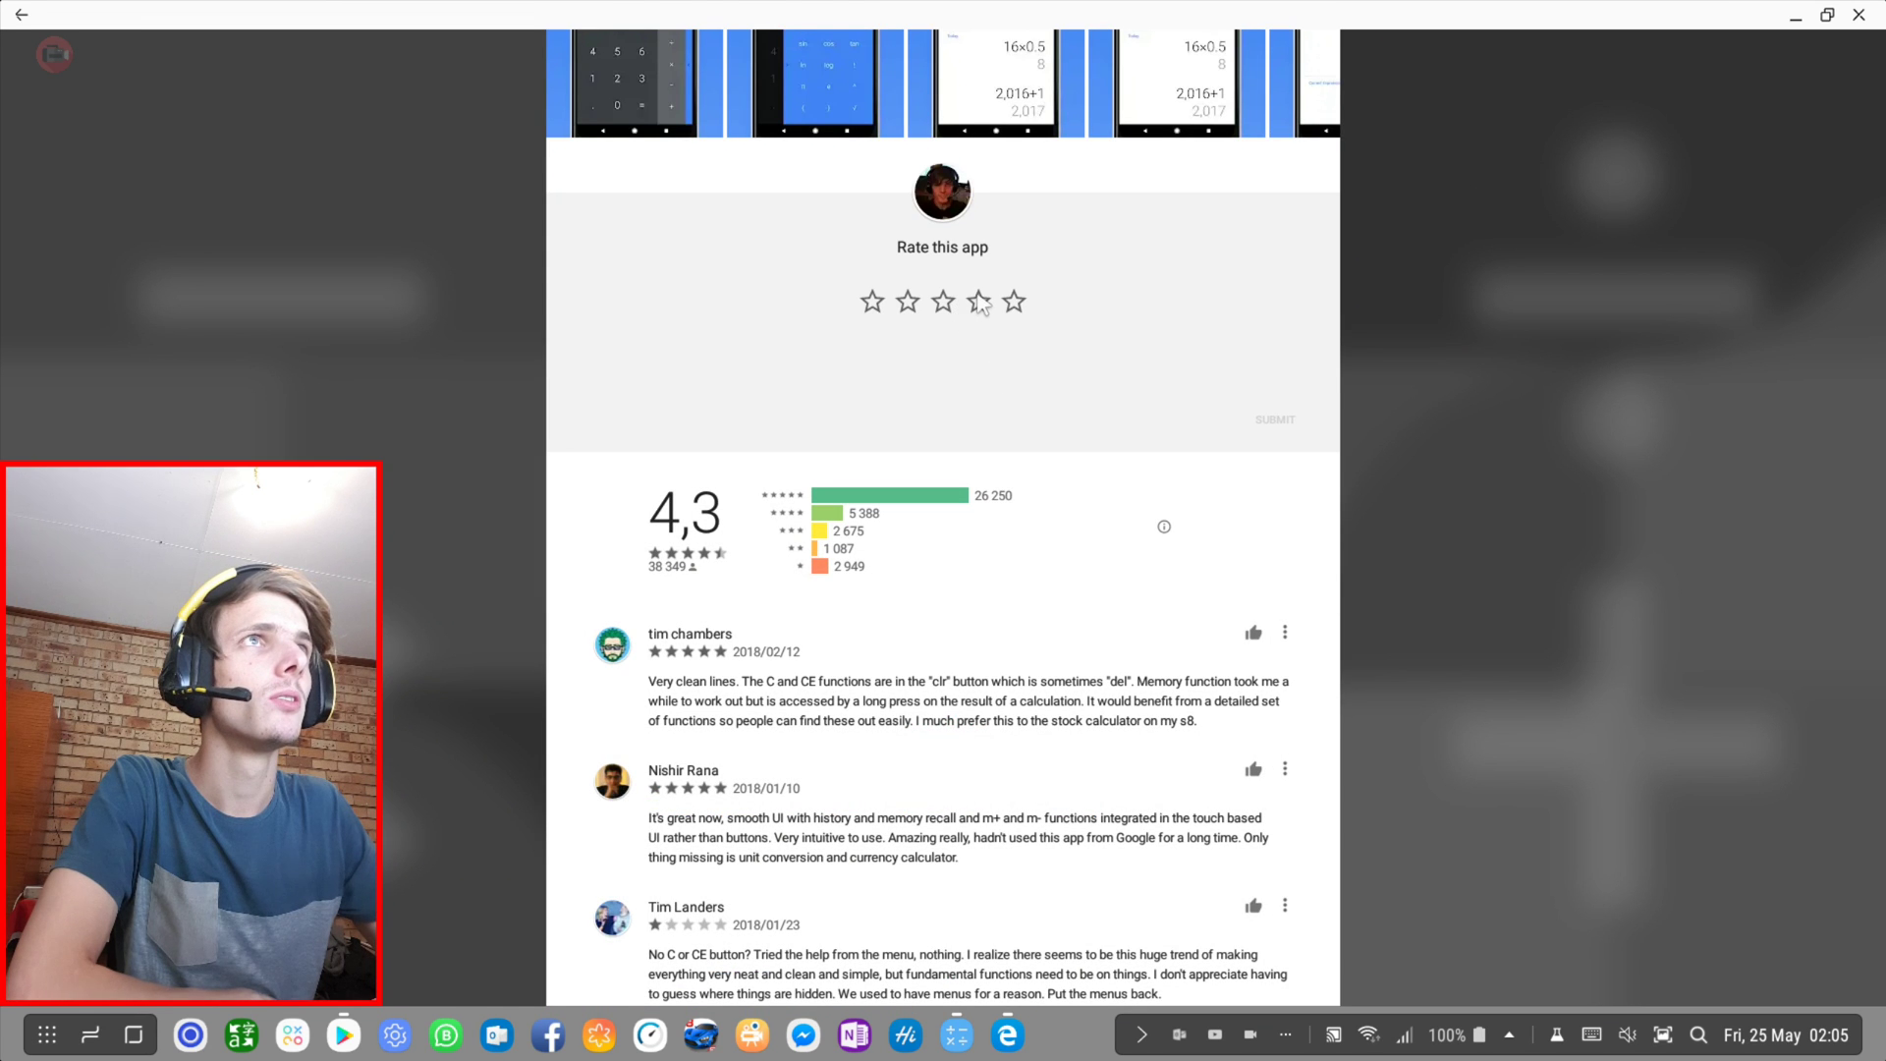
click(908, 304)
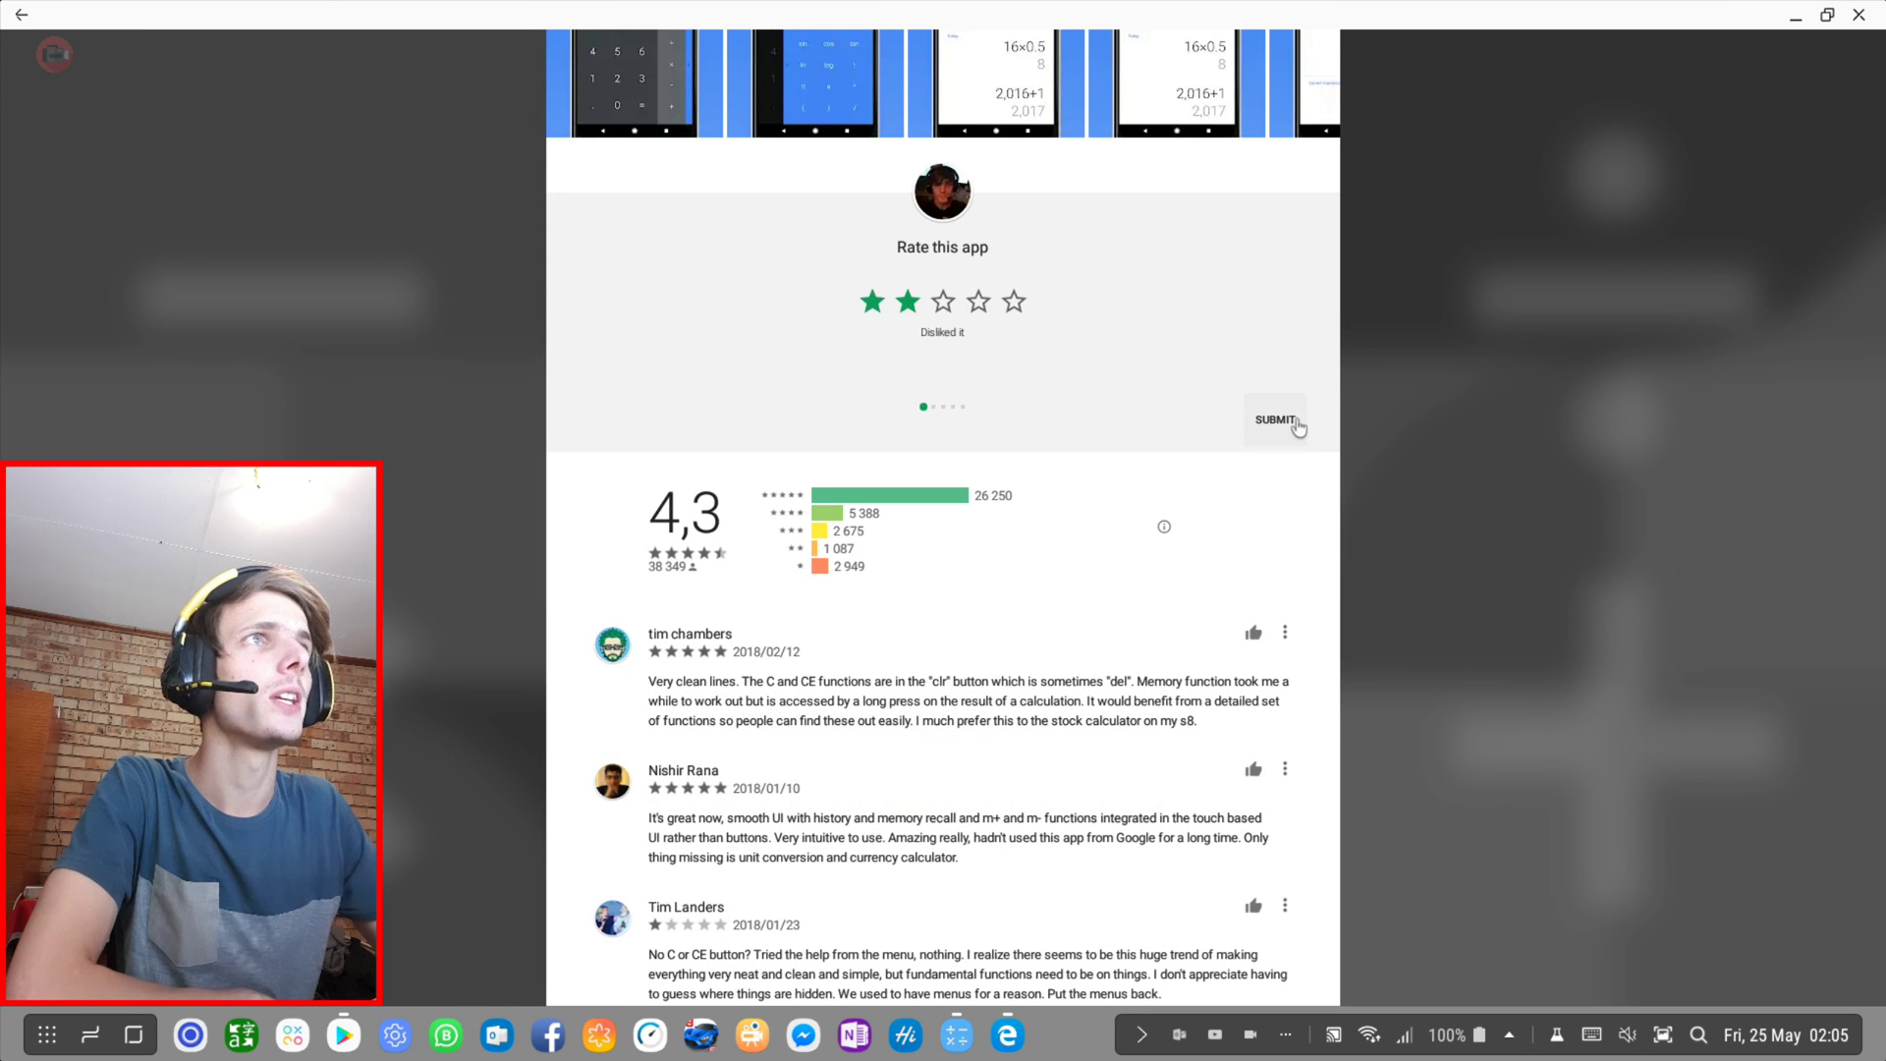
click(1277, 420)
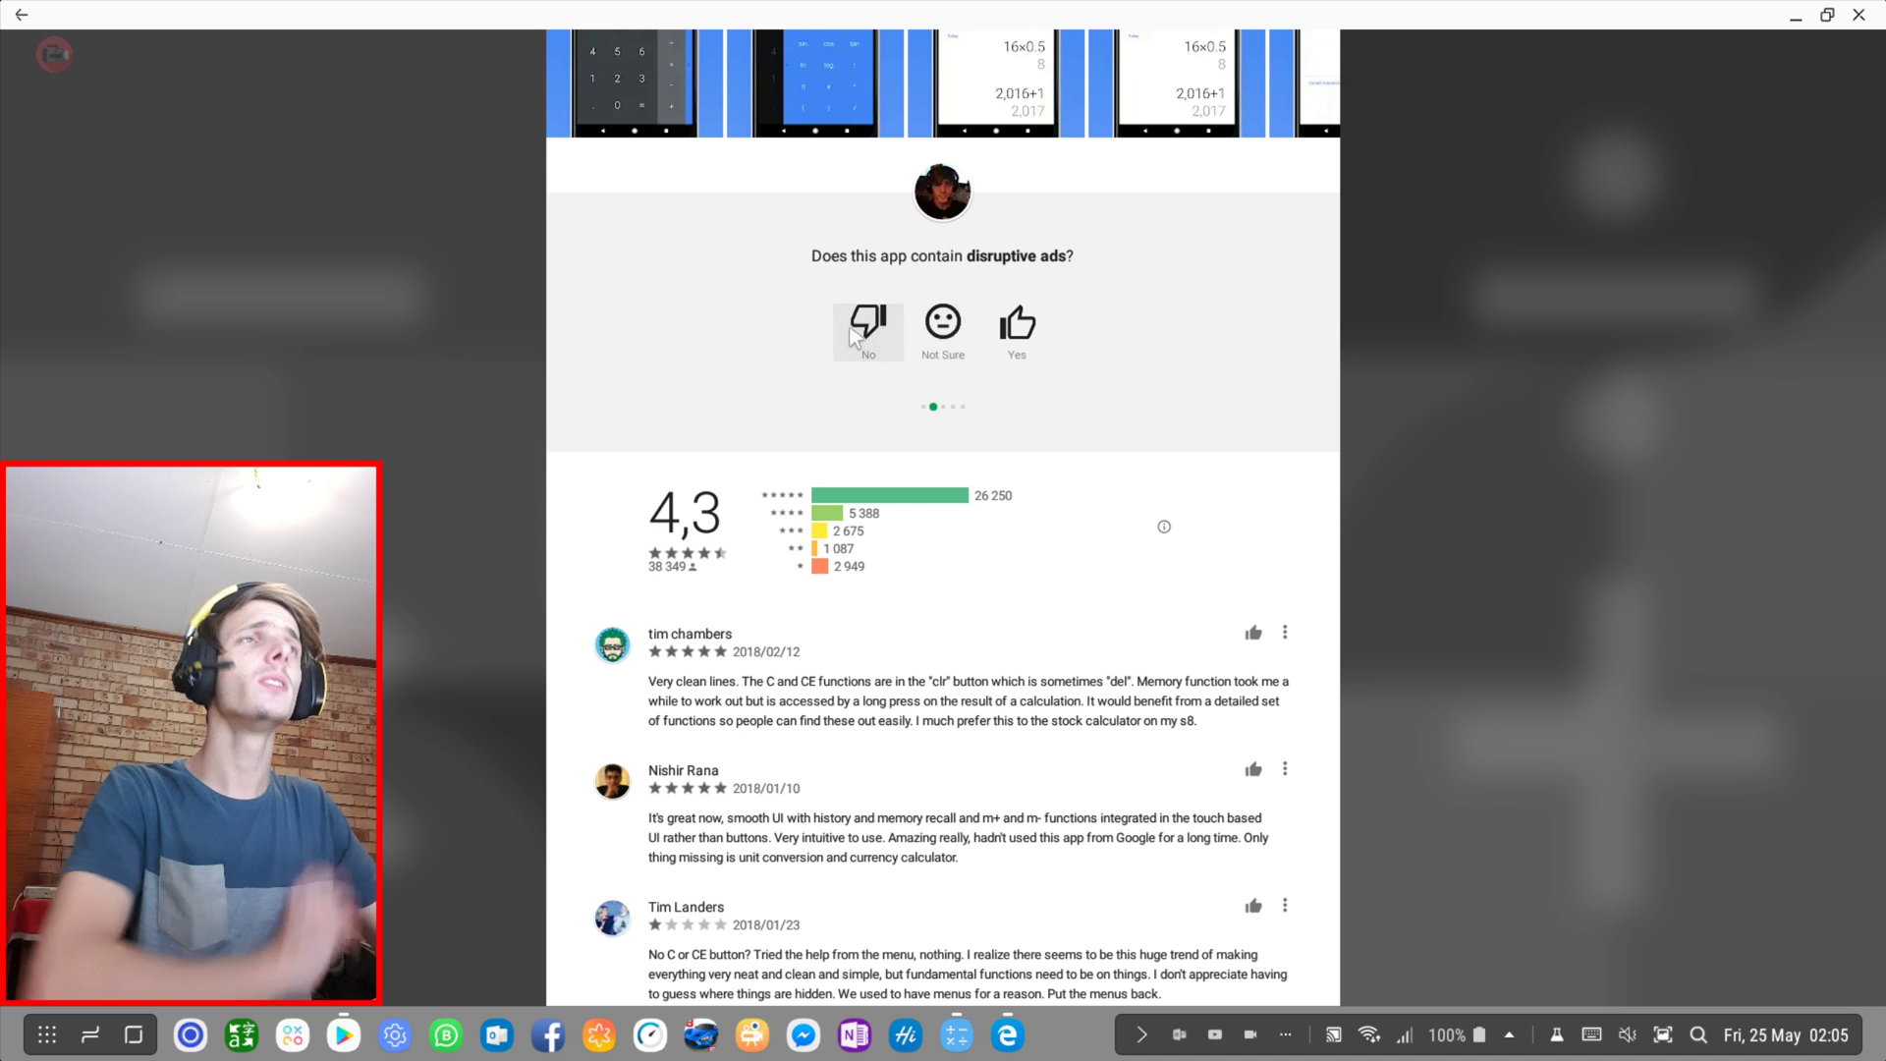
Answer the ads, life-impact and English questions and post a review criticizing big-display scaling
click(863, 328)
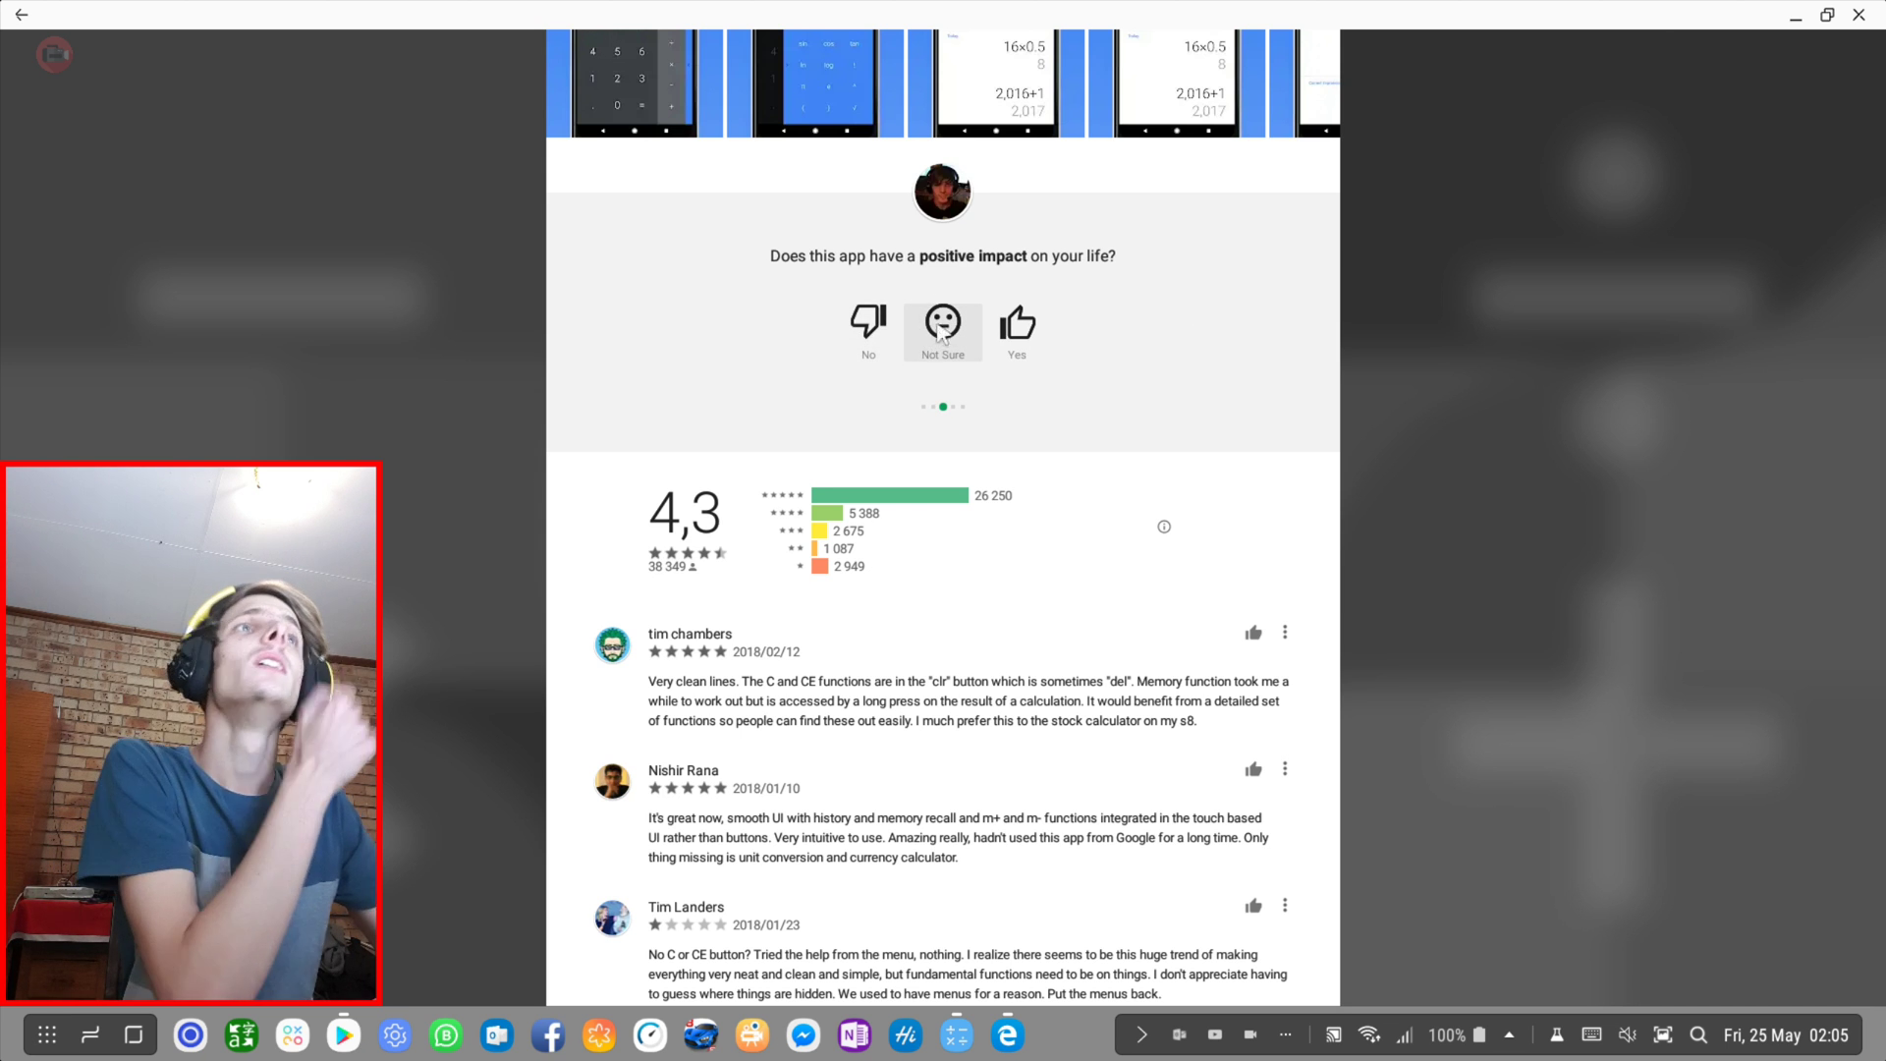
click(870, 328)
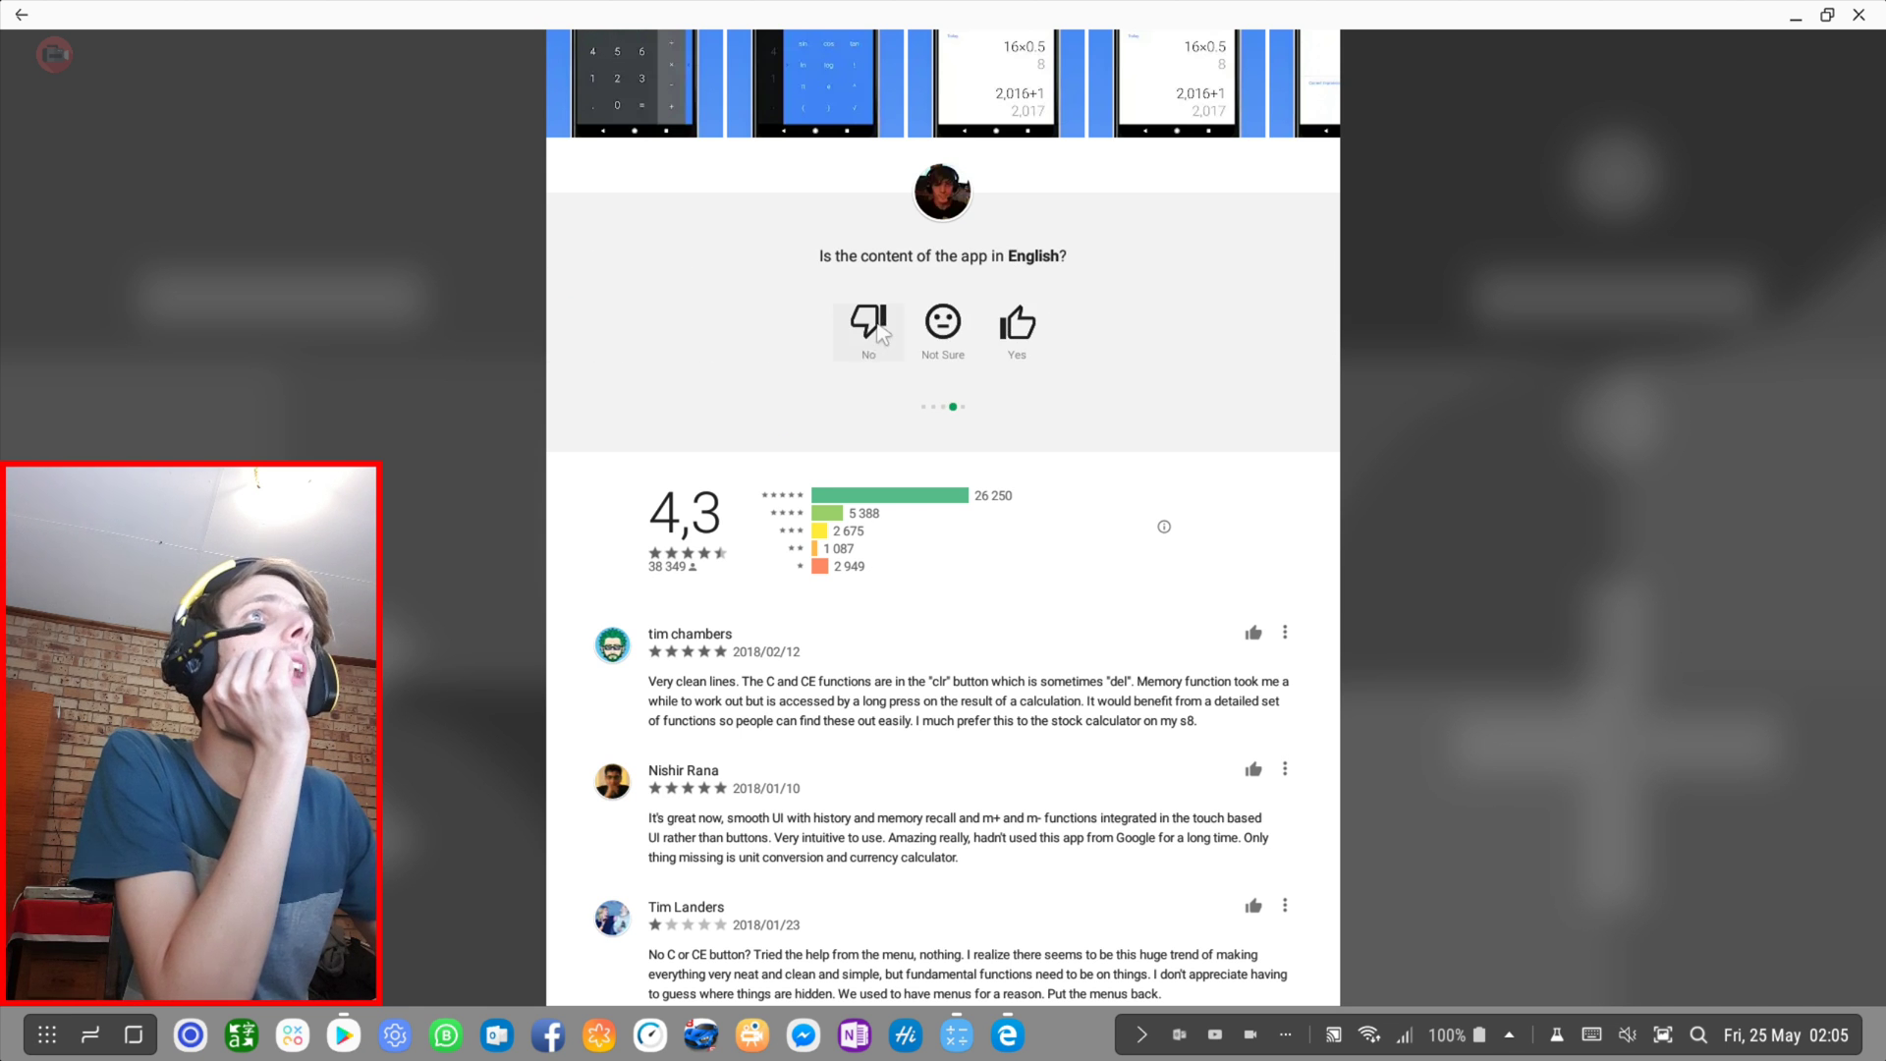
click(1019, 324)
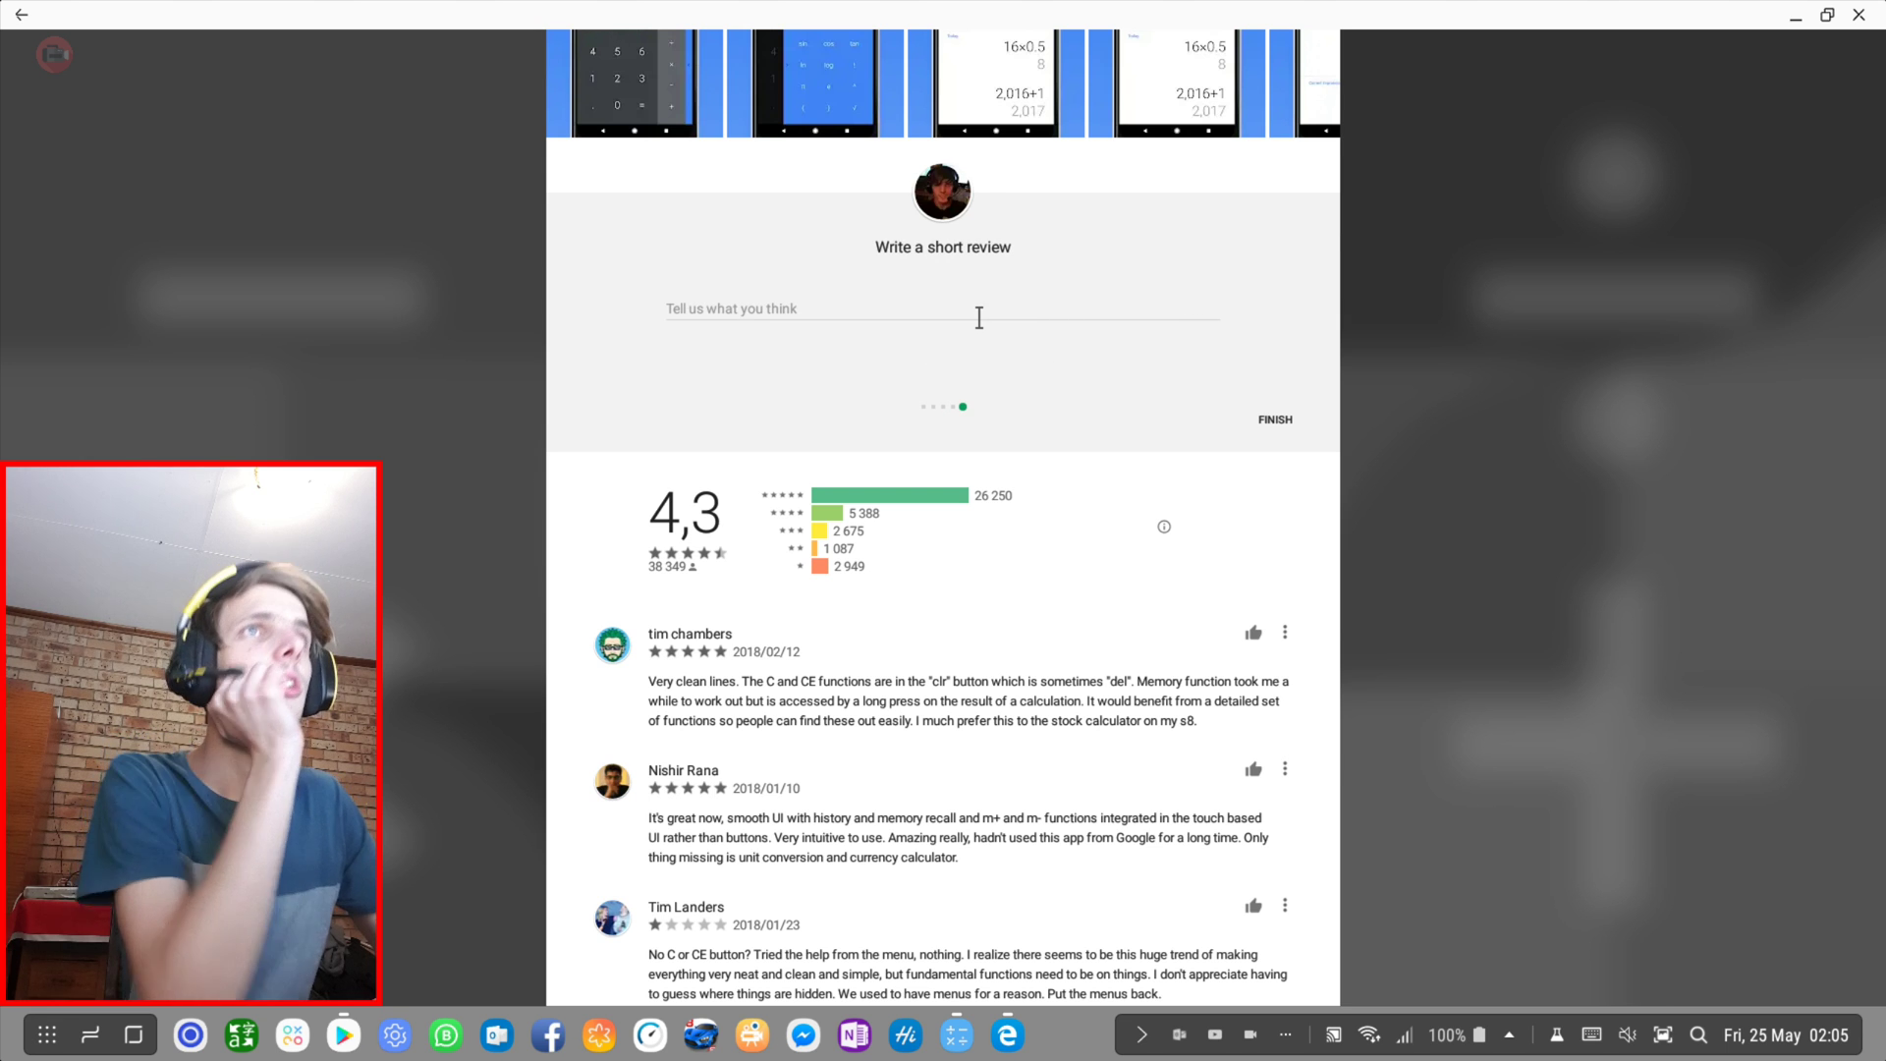
click(979, 307)
text(od)
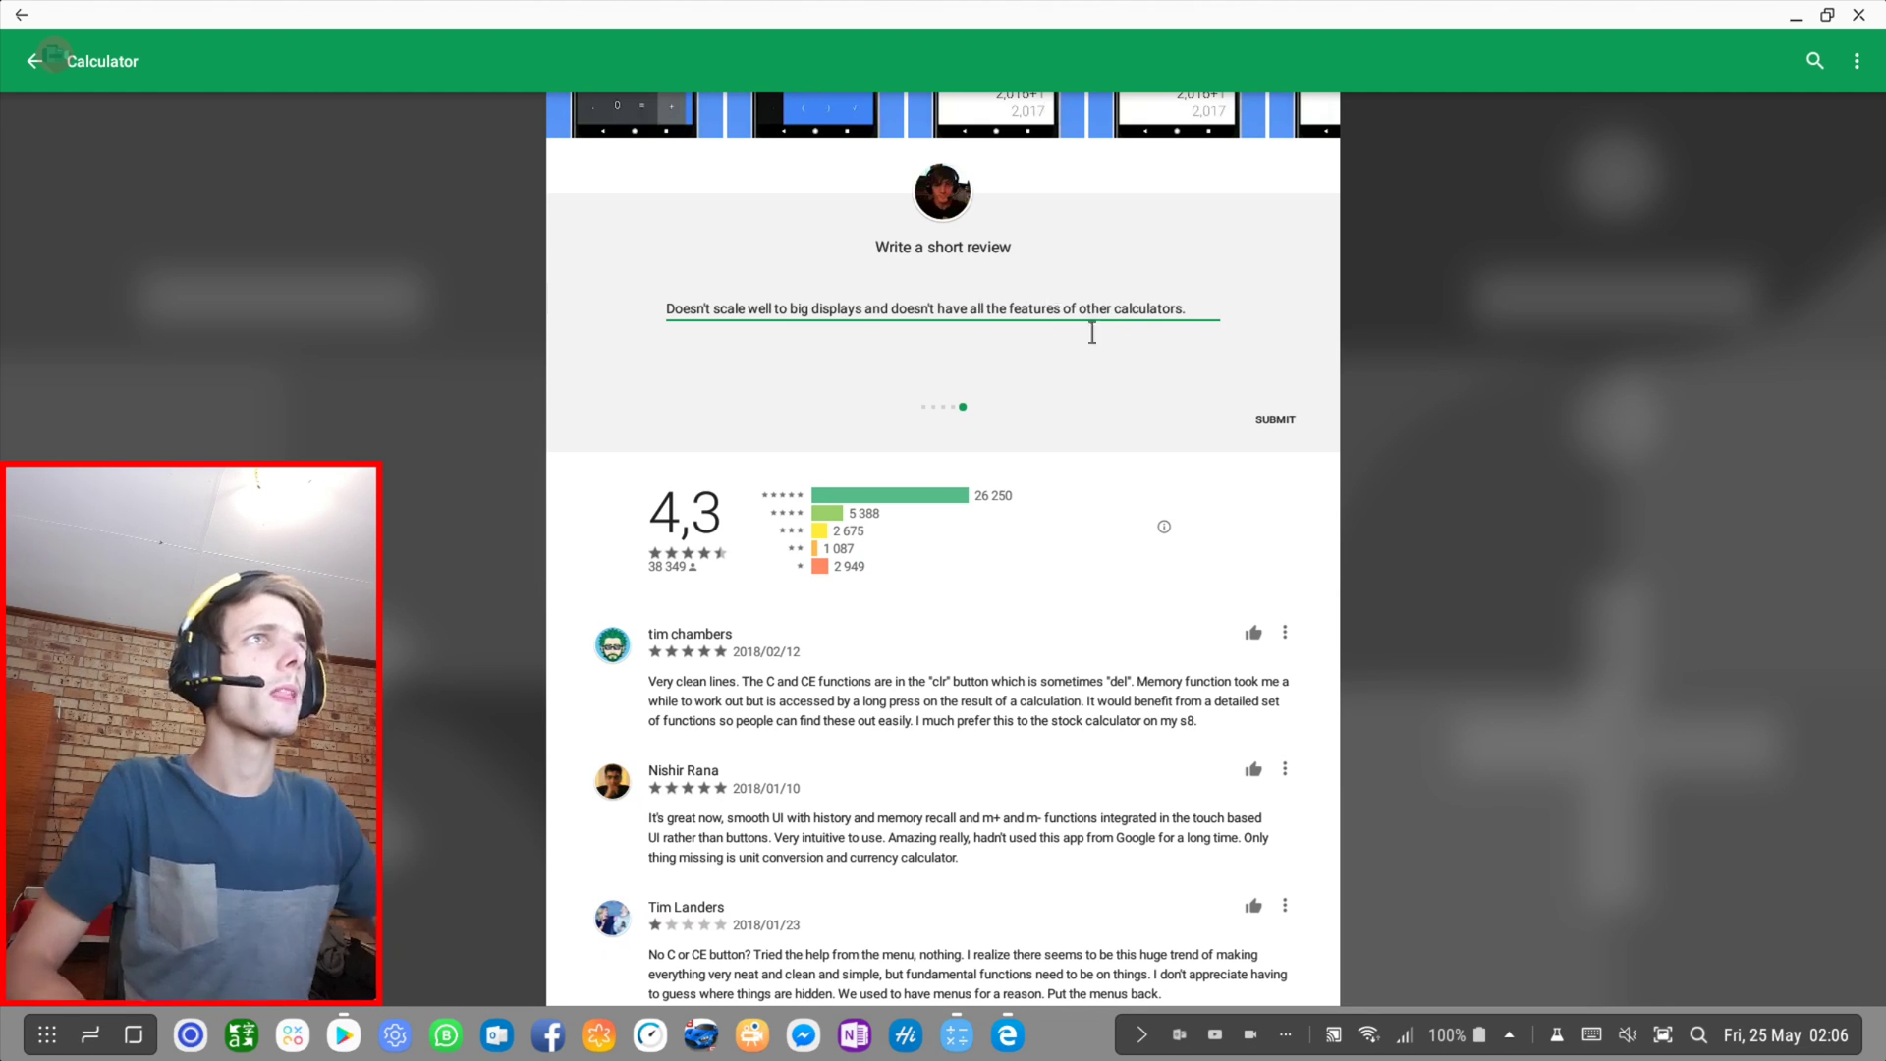
click(1274, 419)
Open Samsung Calculator's store page and submit a three-star rating
click(33, 60)
click(854, 532)
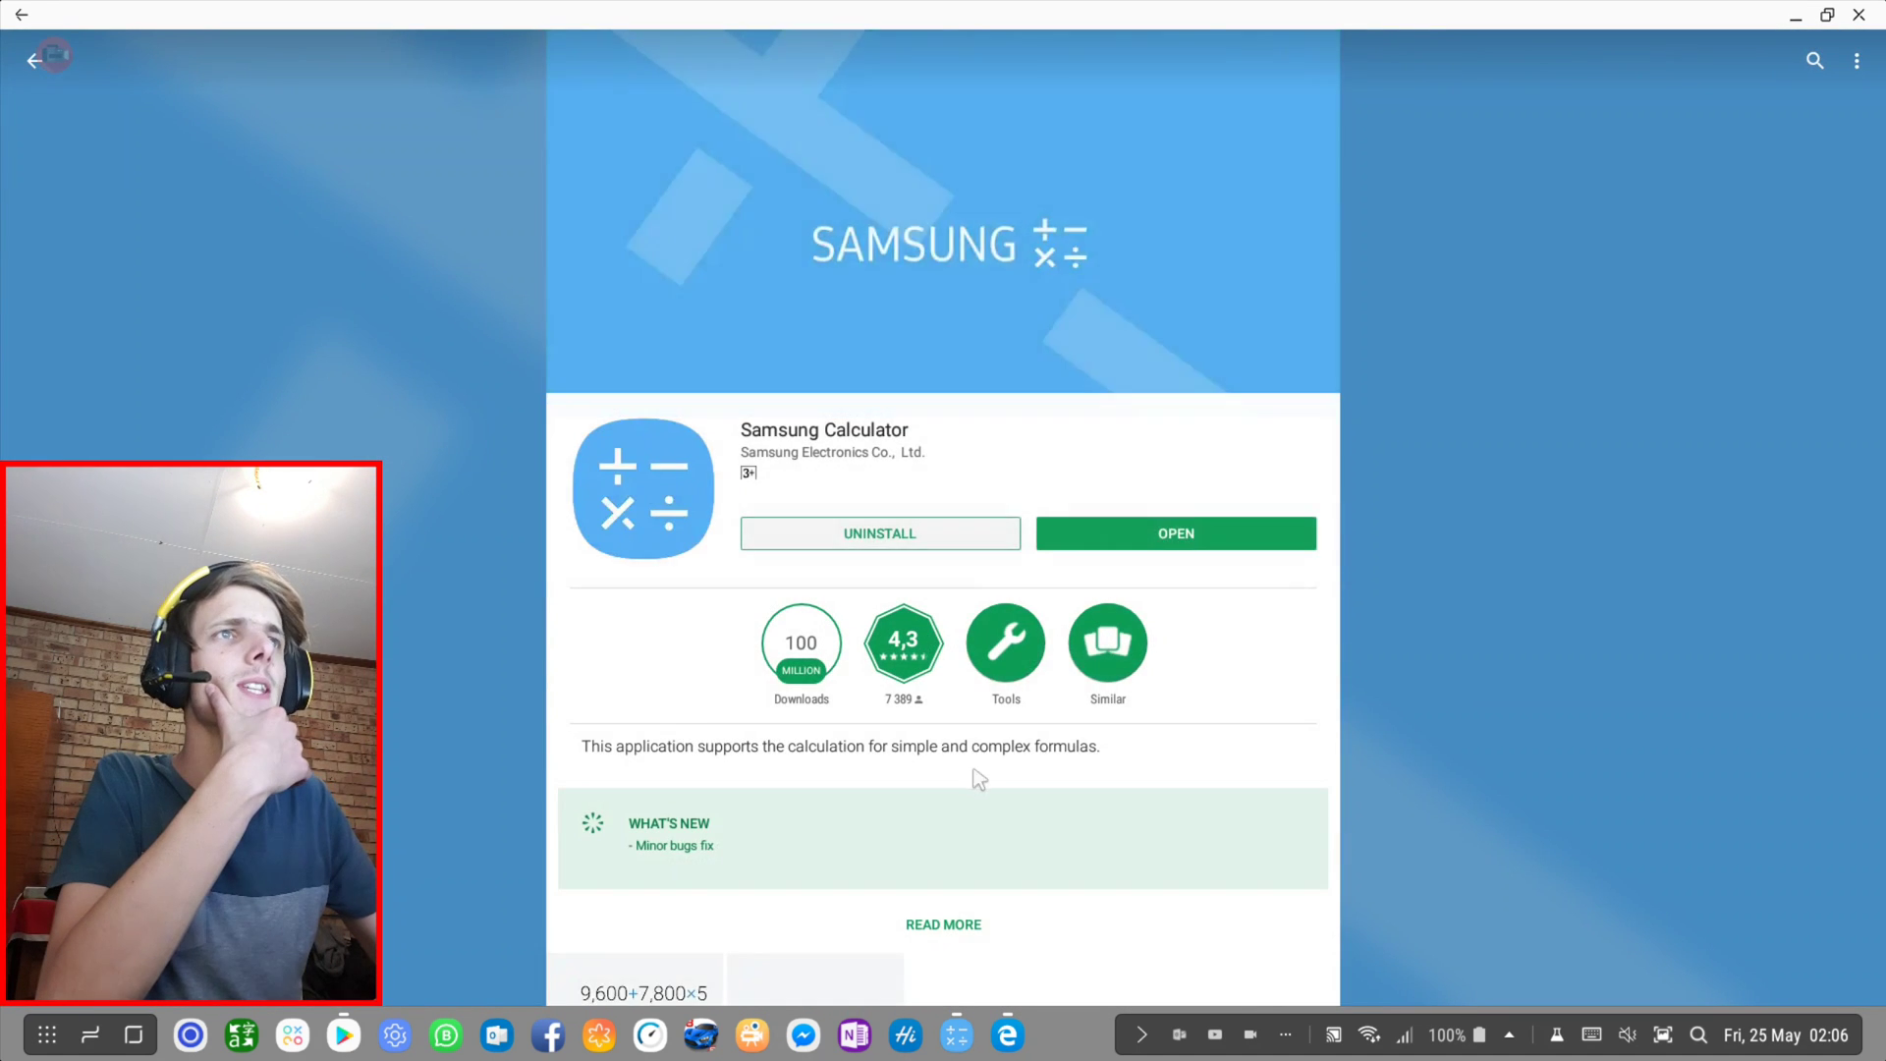
scroll(944, 590, down, 5)
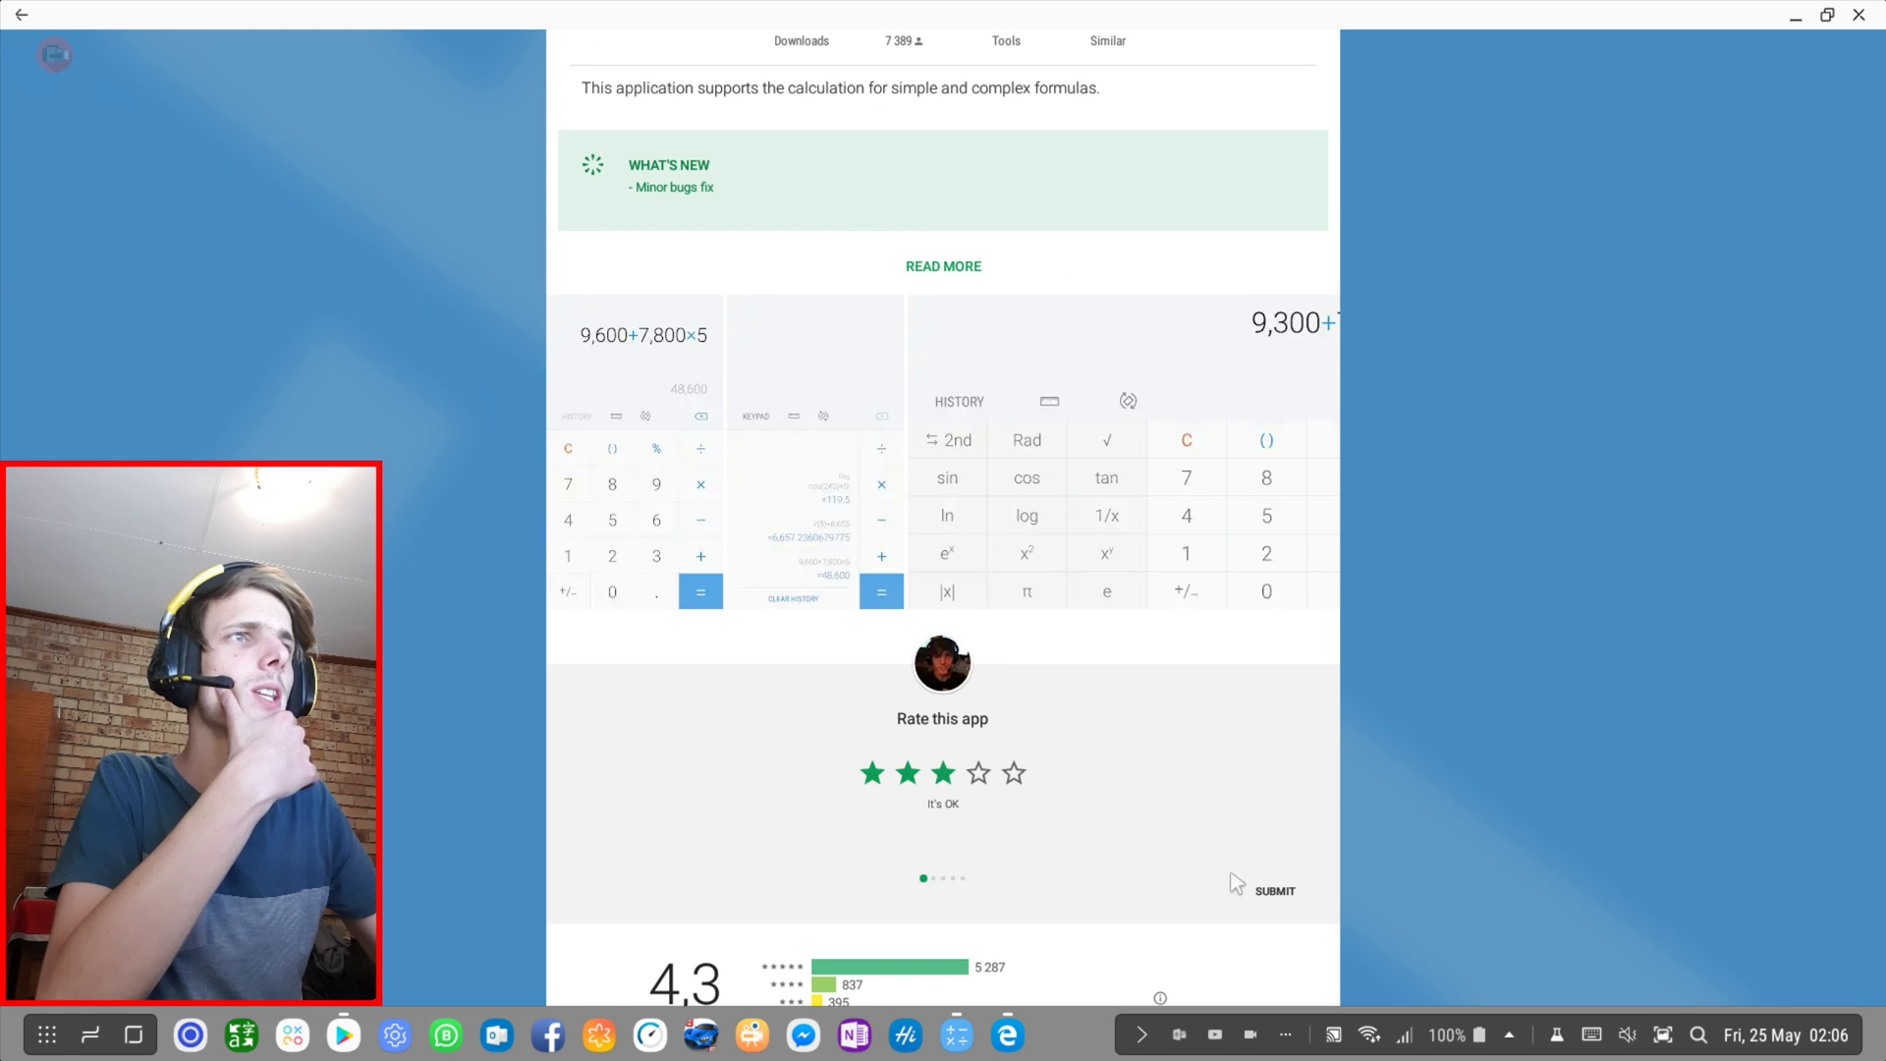
click(1267, 891)
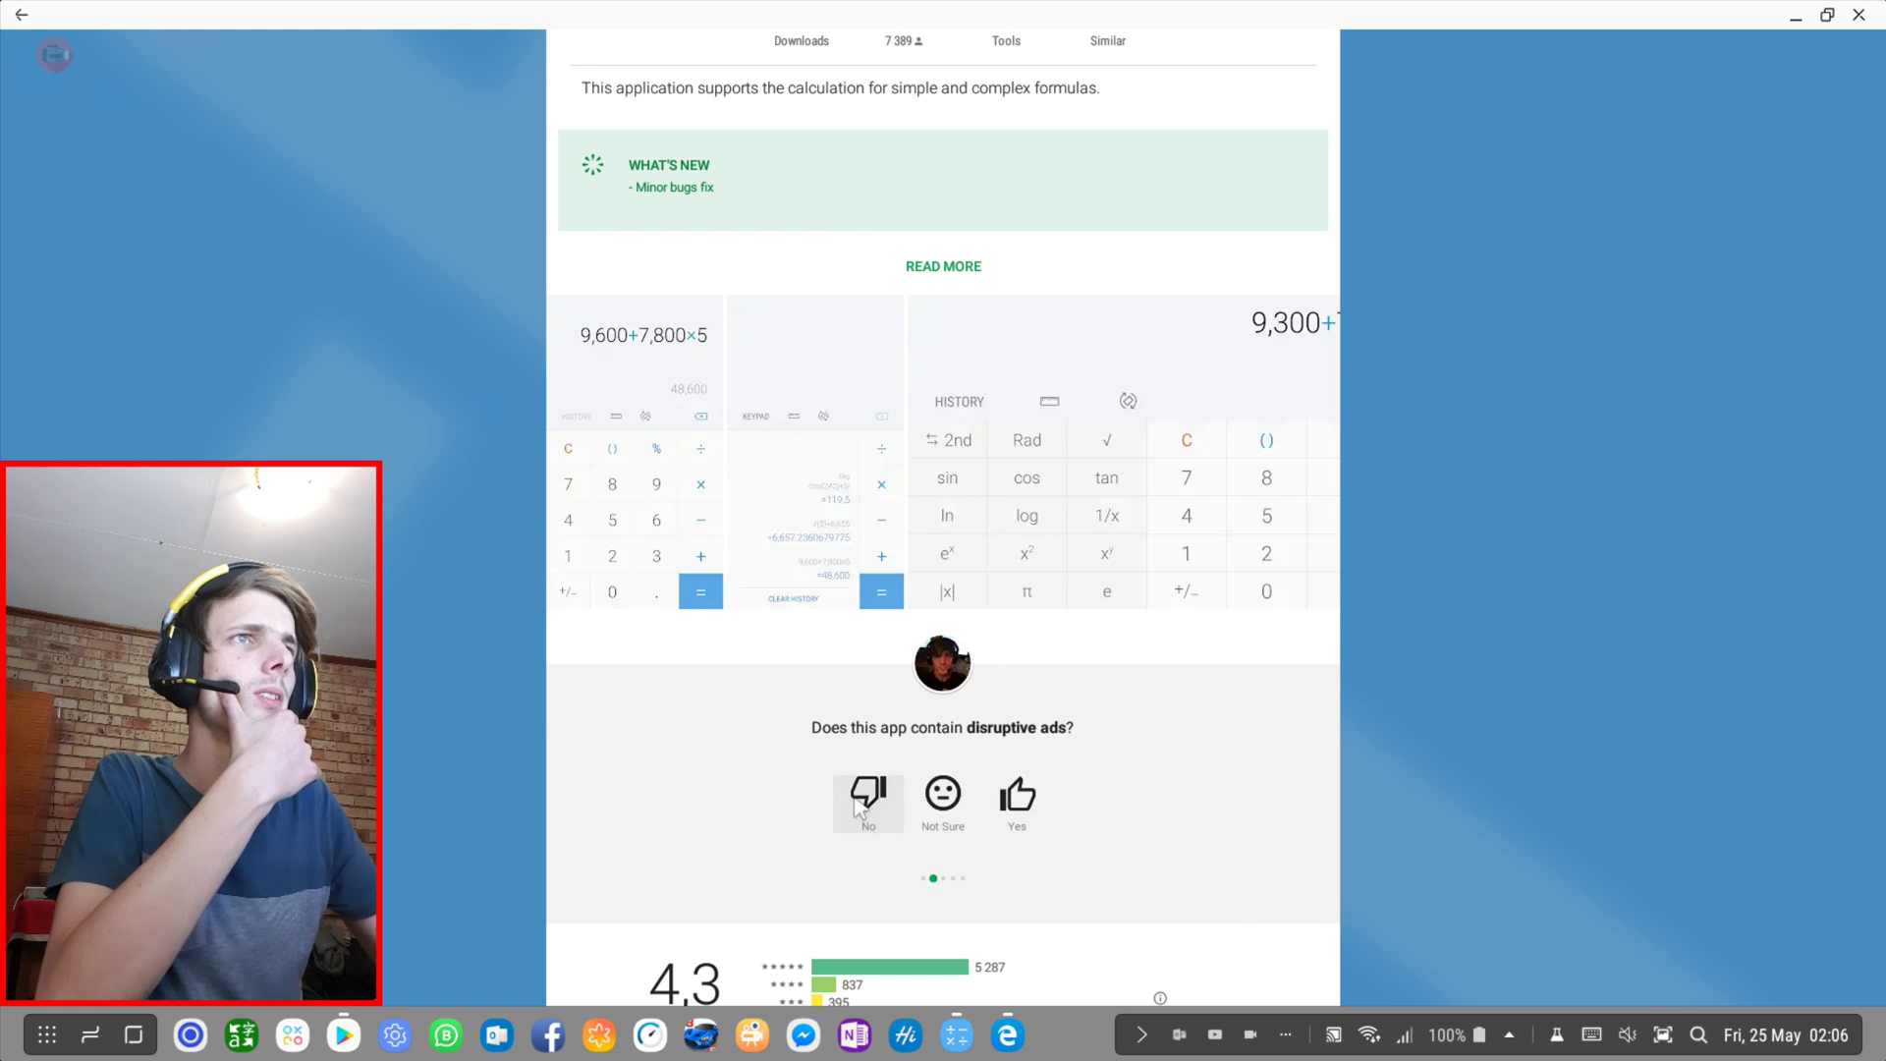
Answer the survey questions, post 'It could be improved with more features', and minimize the store
click(864, 800)
click(869, 800)
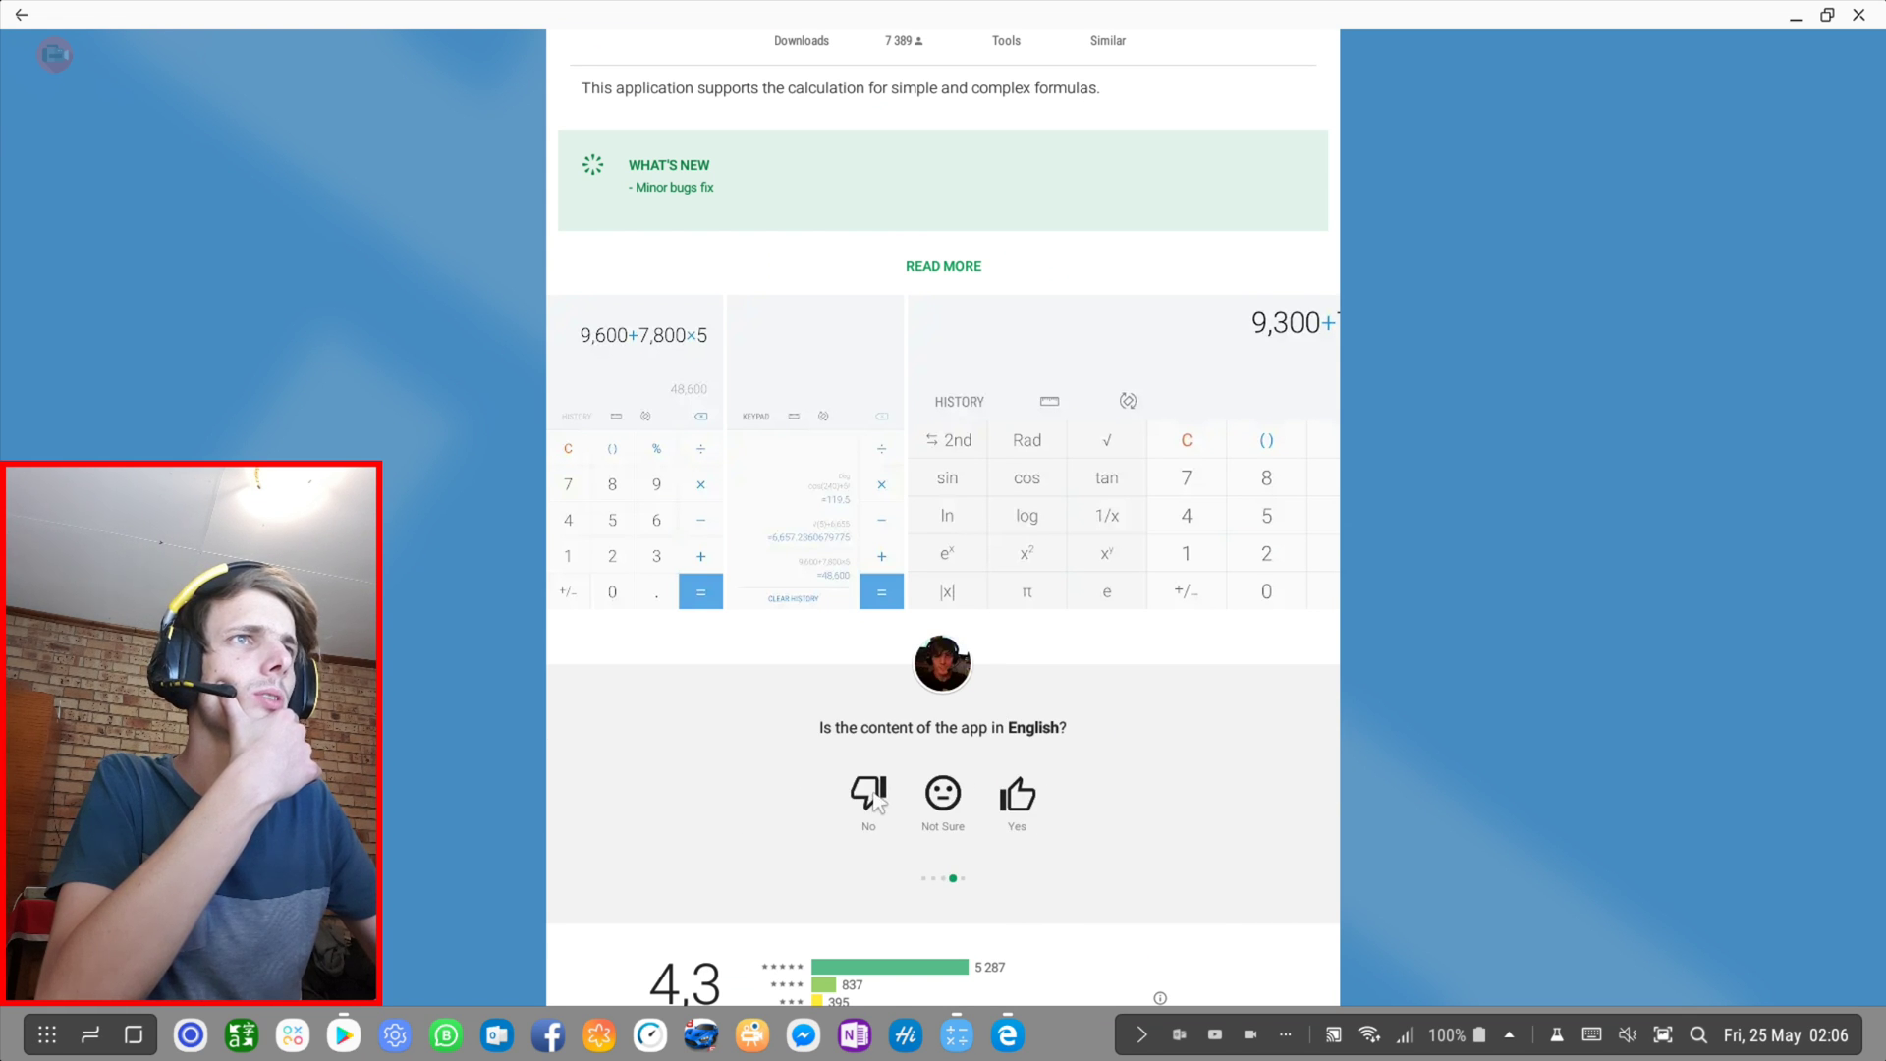
click(1021, 800)
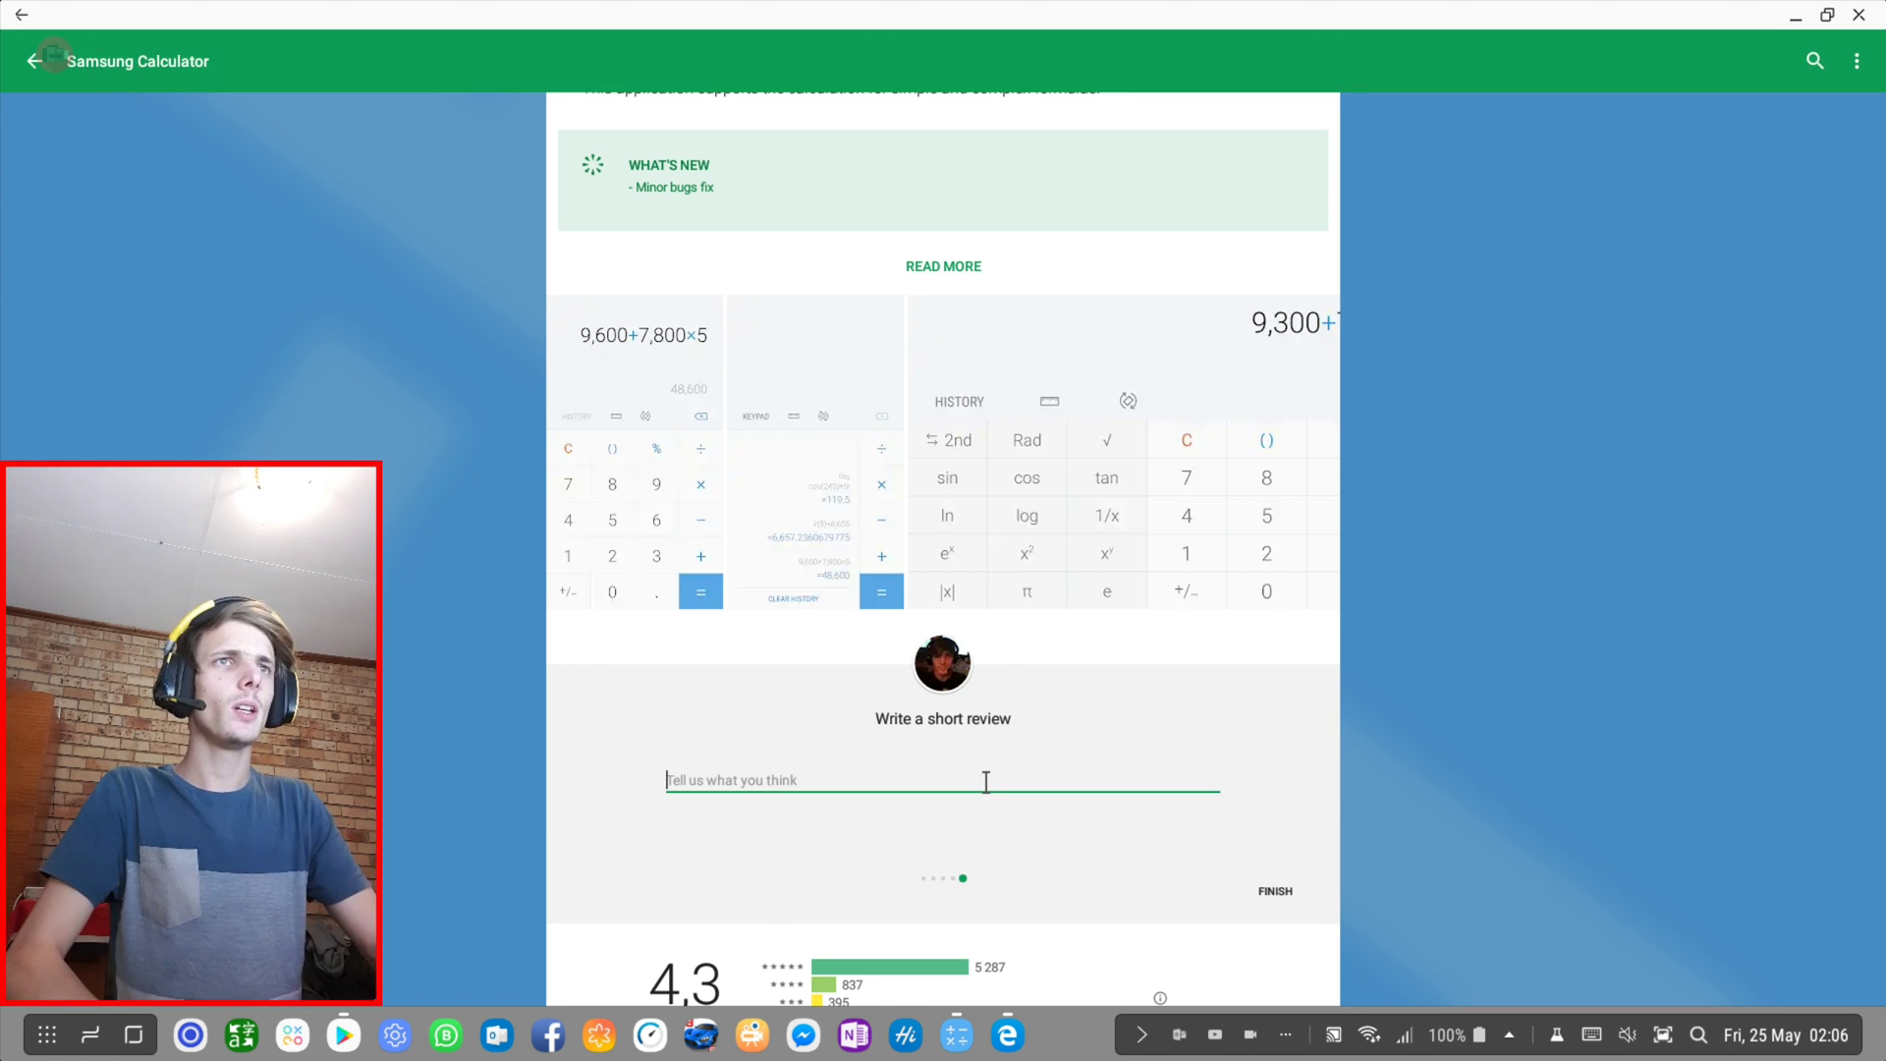
text(It could be improved with)
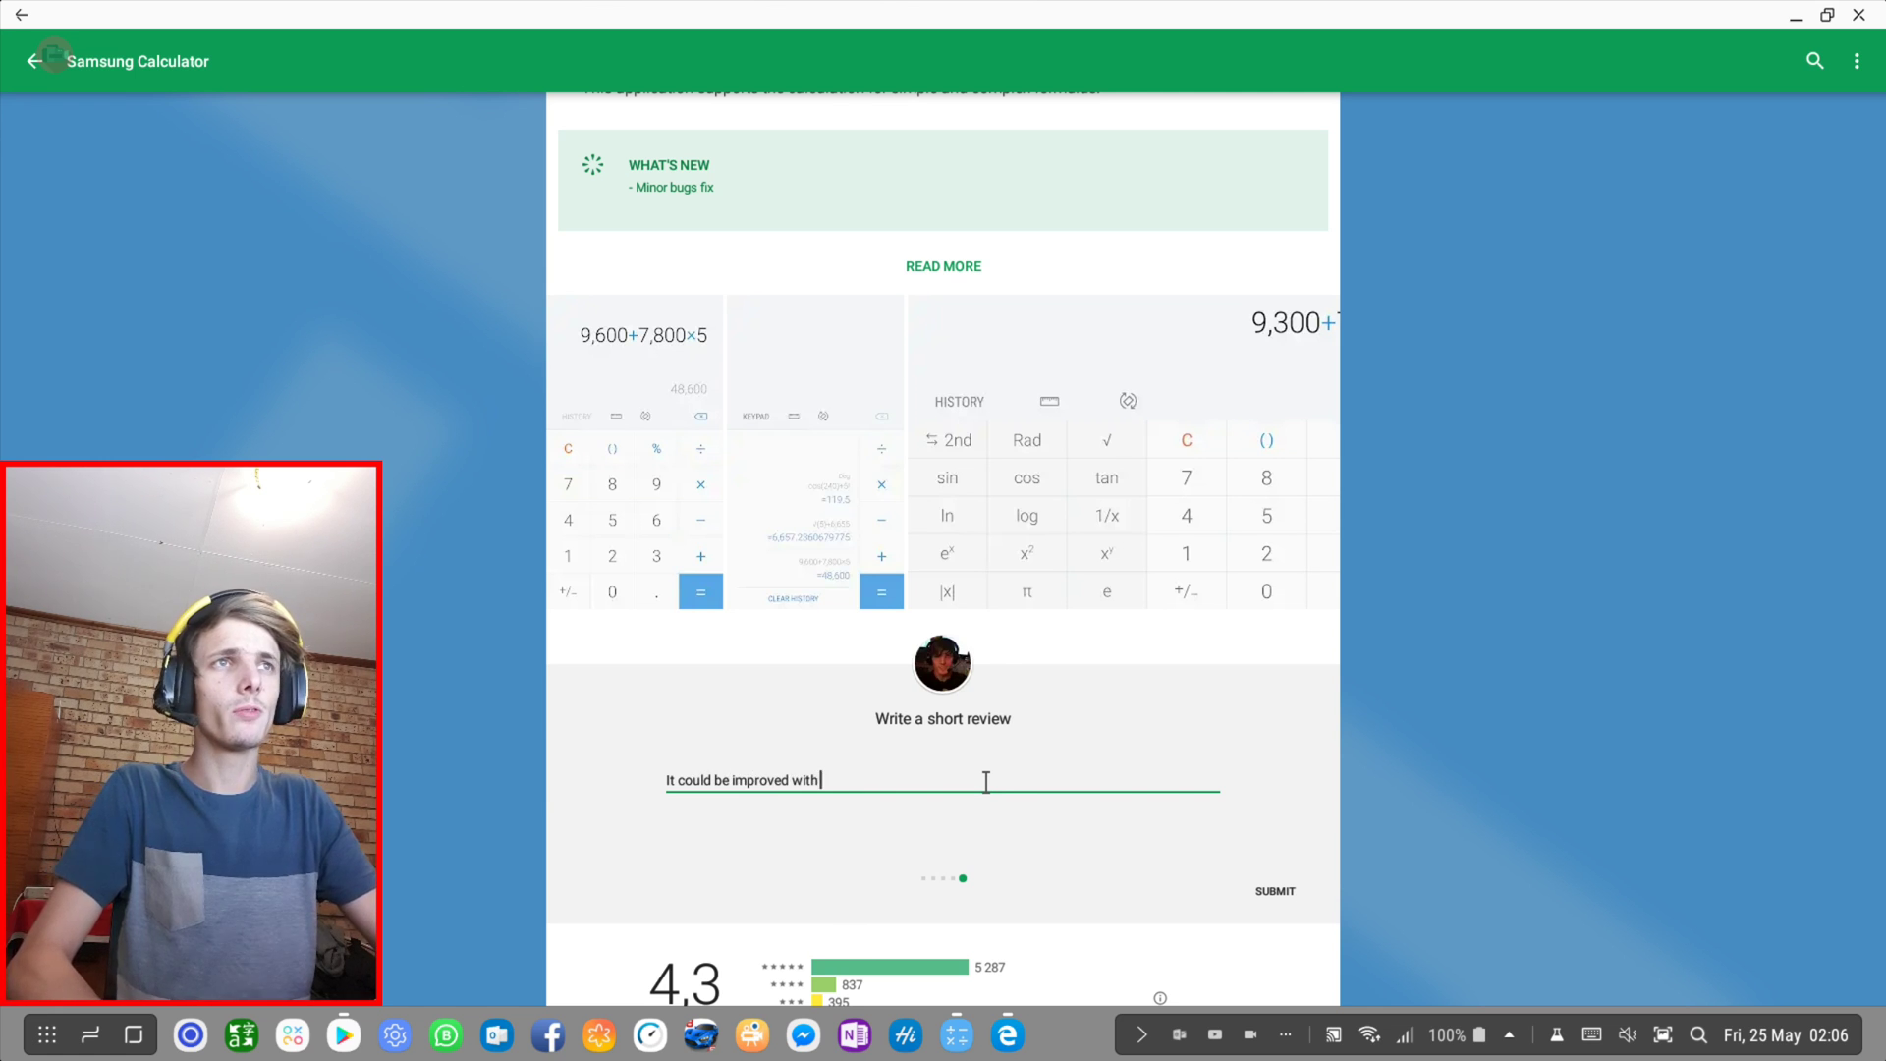
text(res.)
click(1274, 890)
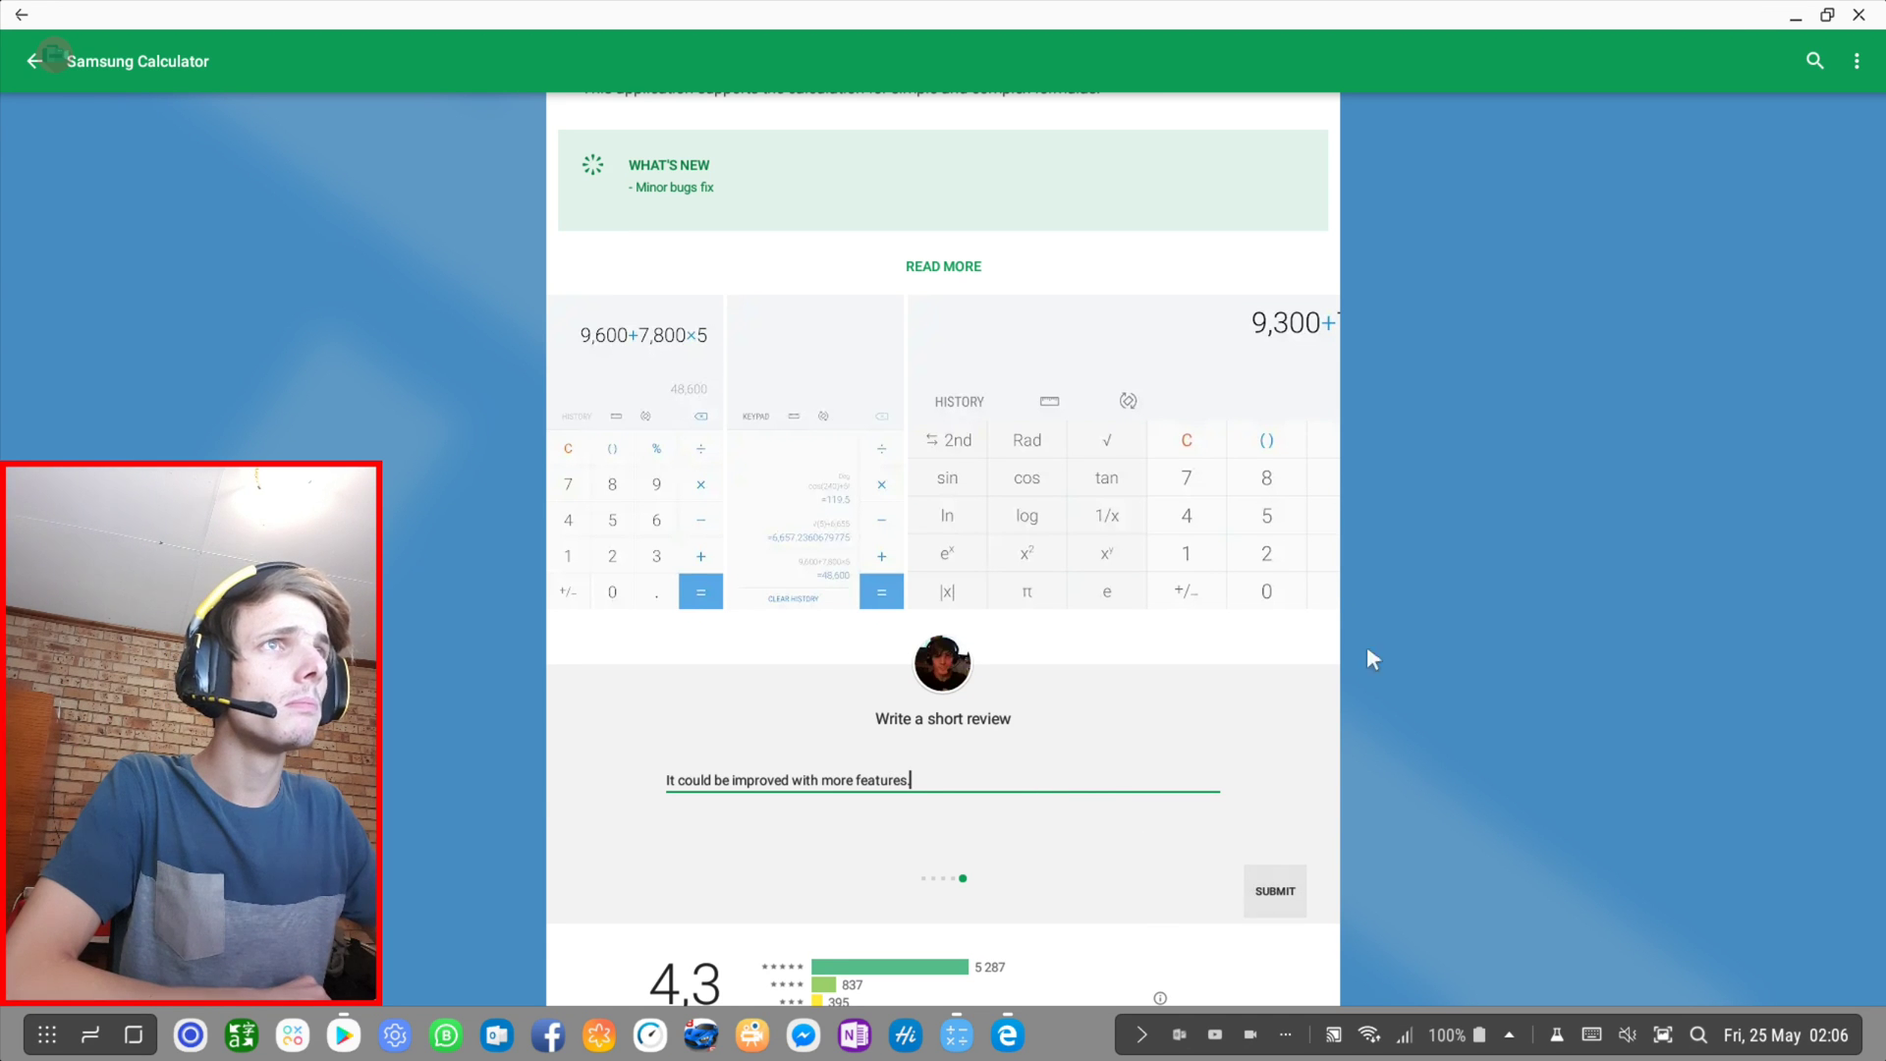
click(1798, 19)
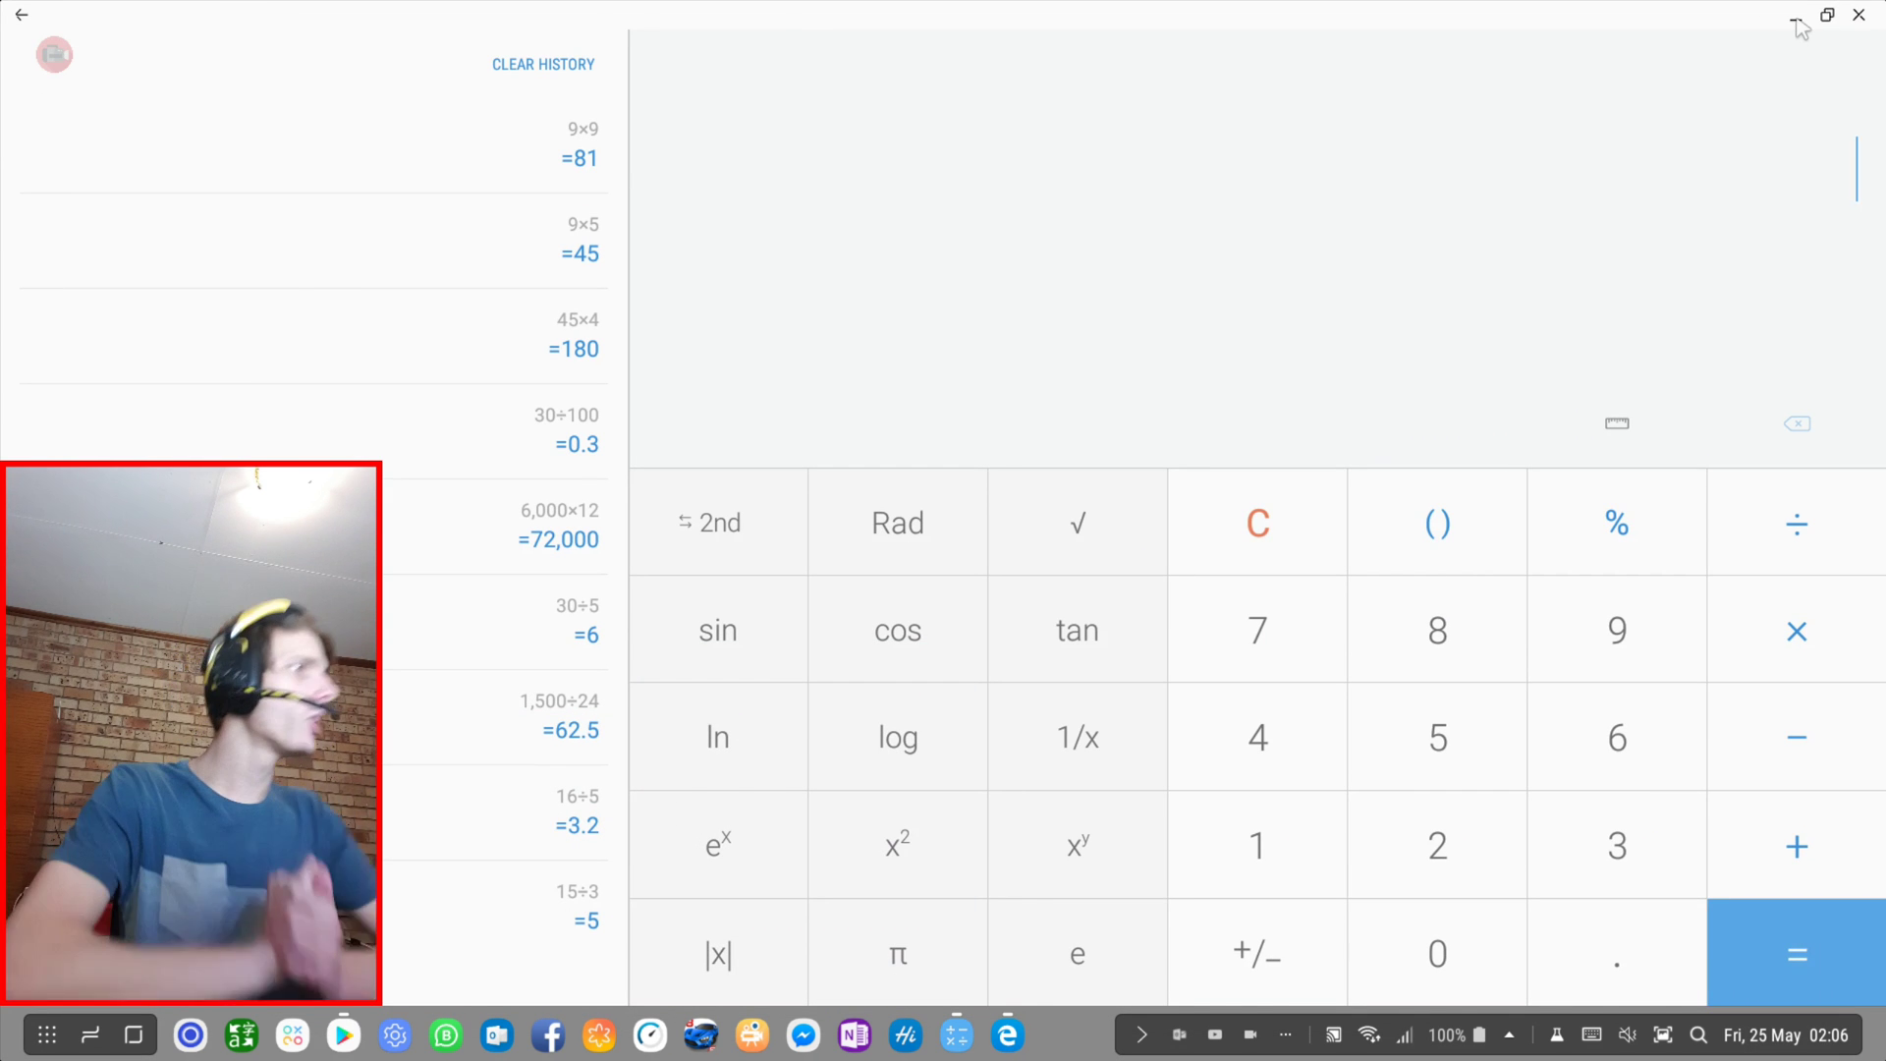